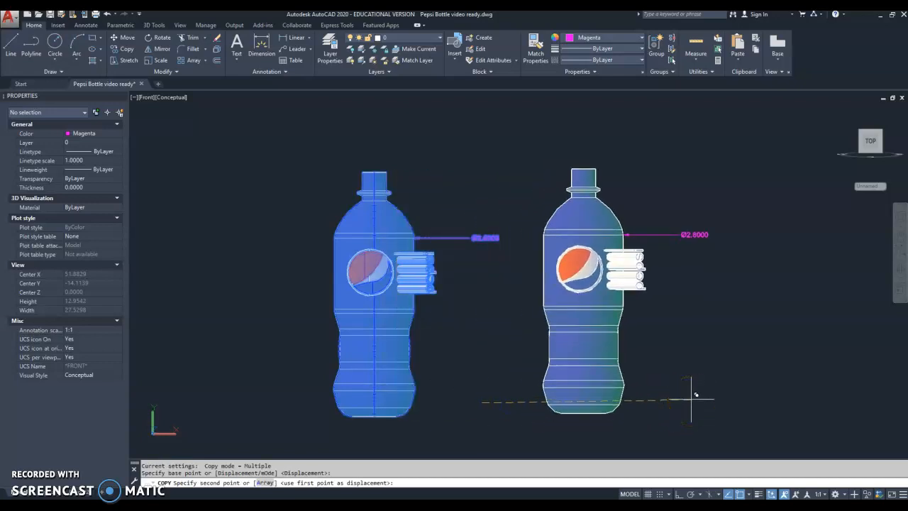
# Place a horizontally aligned copy of the bottle, with its logo, lettering and dimension, about 7.5 units to the right of the original
pyautogui.press('F8')
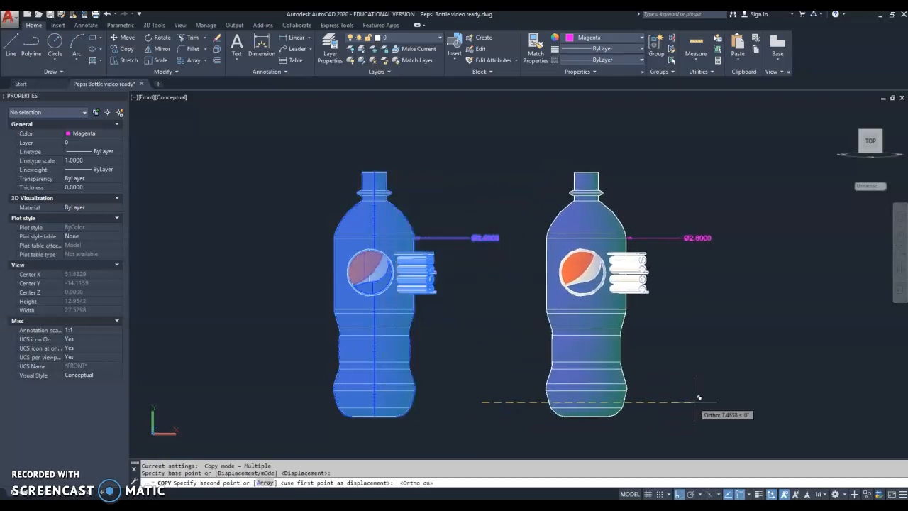
pyautogui.click(706, 355)
pyautogui.press('Escape')
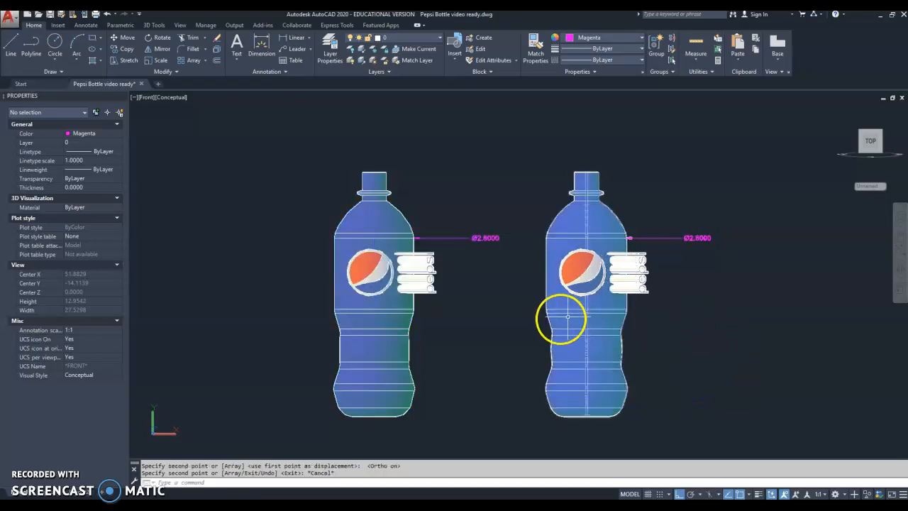
# Create a cylinder centred on the original bottle's cap top, 2.77 in diameter and extending about 8.6 units down through the bottle
pyautogui.scroll(1, 417, 276)
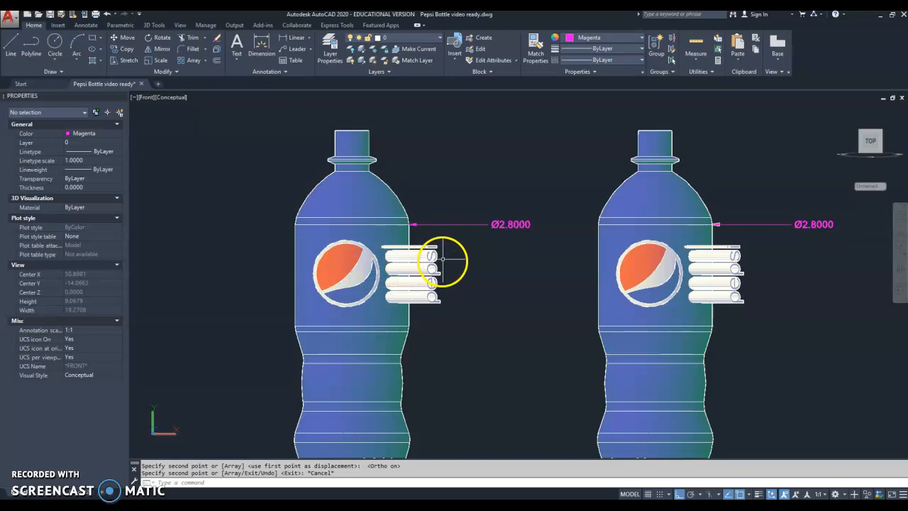
pyautogui.keyDown('shift'); pyautogui.moveTo(459, 186); pyautogui.dragTo(439, 250, button='middle'); pyautogui.keyUp('shift')
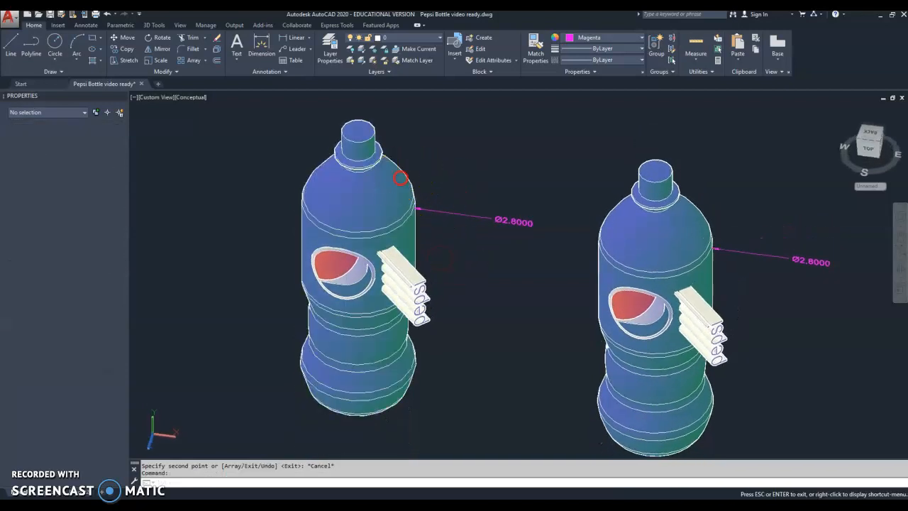
pyautogui.moveTo(401, 173); pyautogui.dragTo(416, 216, button='middle')
pyautogui.write('cyl')
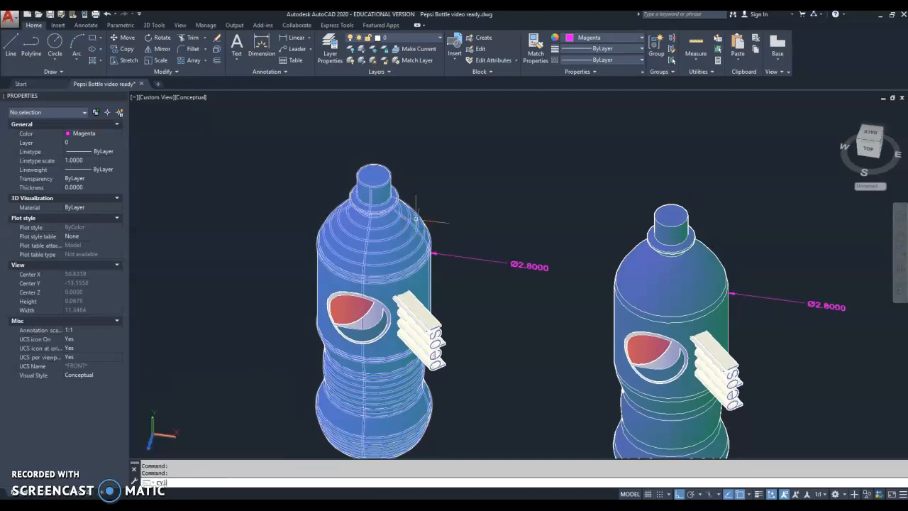
pyautogui.press('Return')
pyautogui.scroll(2, 374, 176)
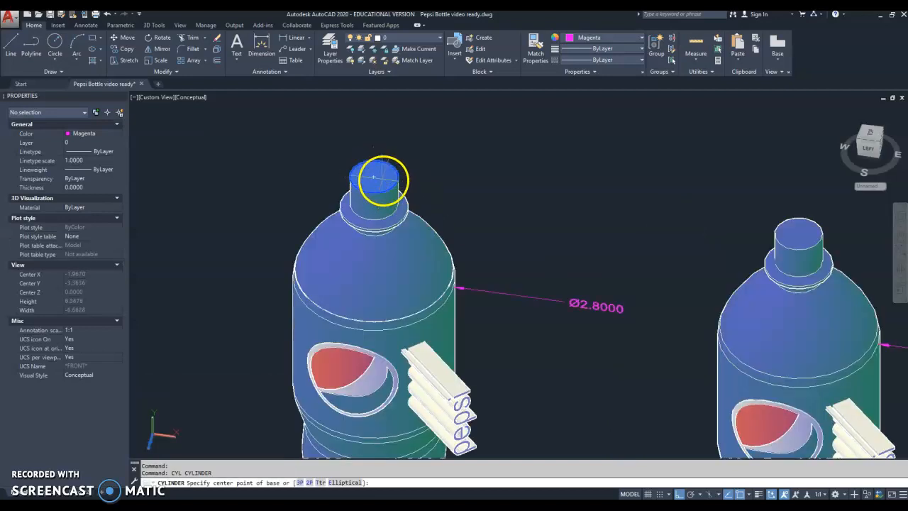
pyautogui.click(374, 176)
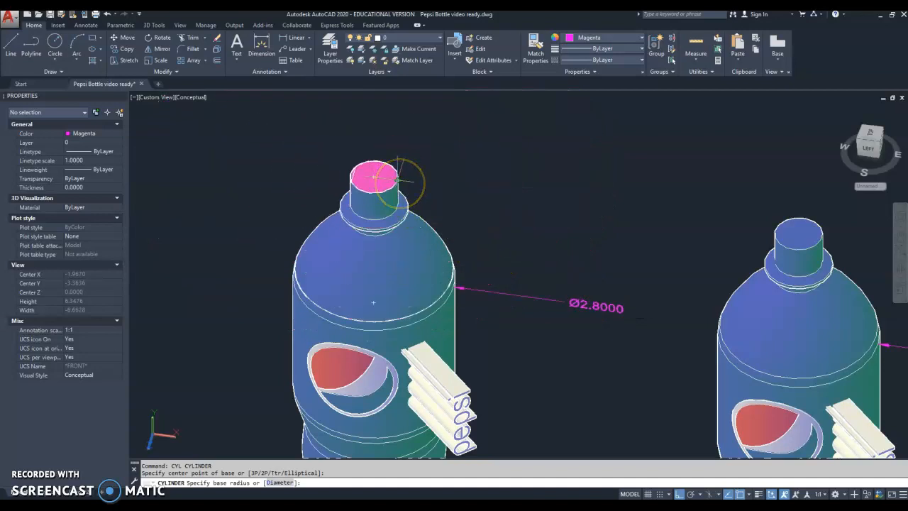
pyautogui.write('d')
pyautogui.press('Return')
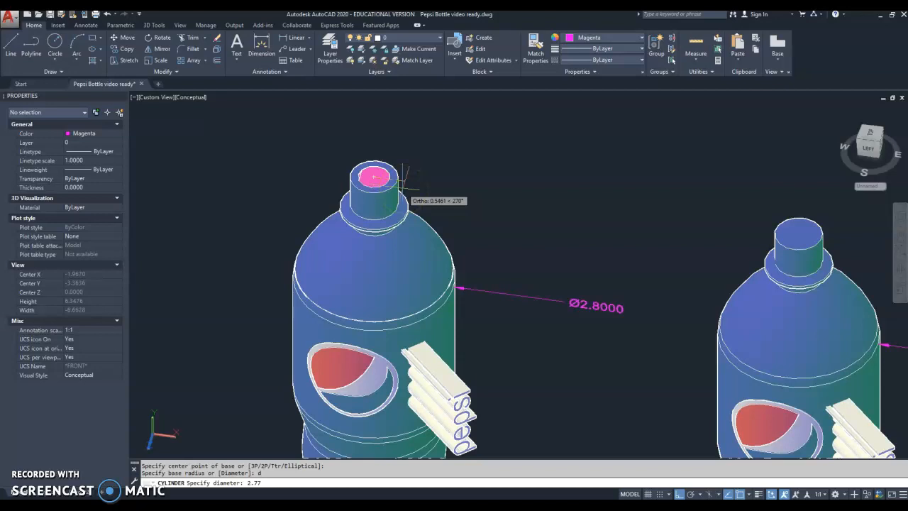
pyautogui.press('Return')
pyautogui.moveTo(523, 398); pyautogui.dragTo(521, 276, button='middle')
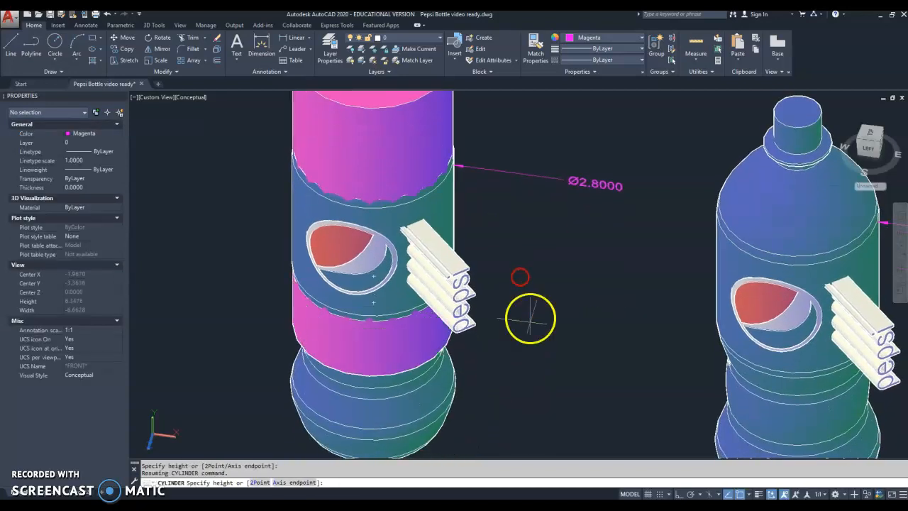
pyautogui.click(555, 410)
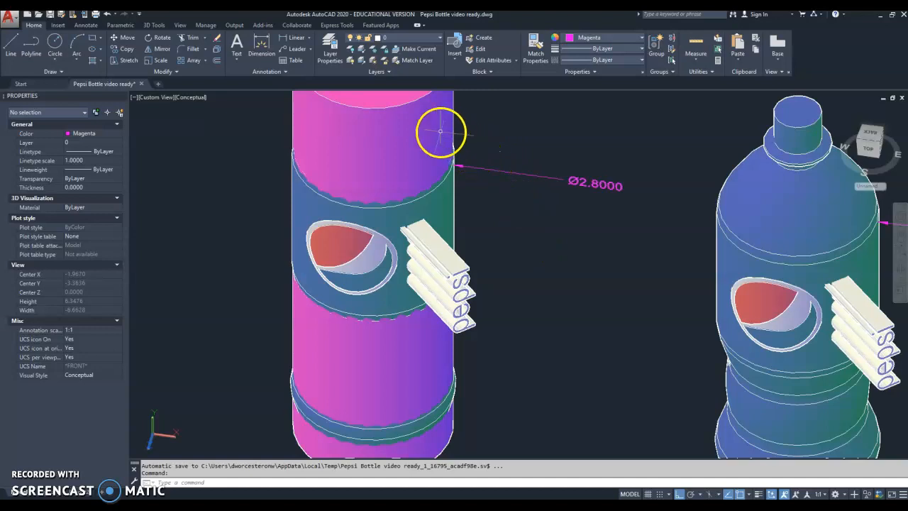
# Change the new cylinder's colour to white
pyautogui.click(438, 113)
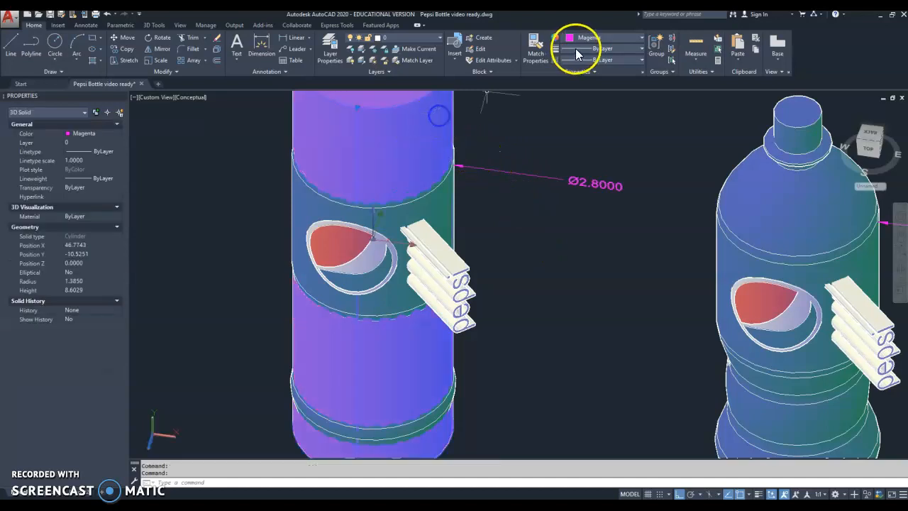
pyautogui.click(627, 42)
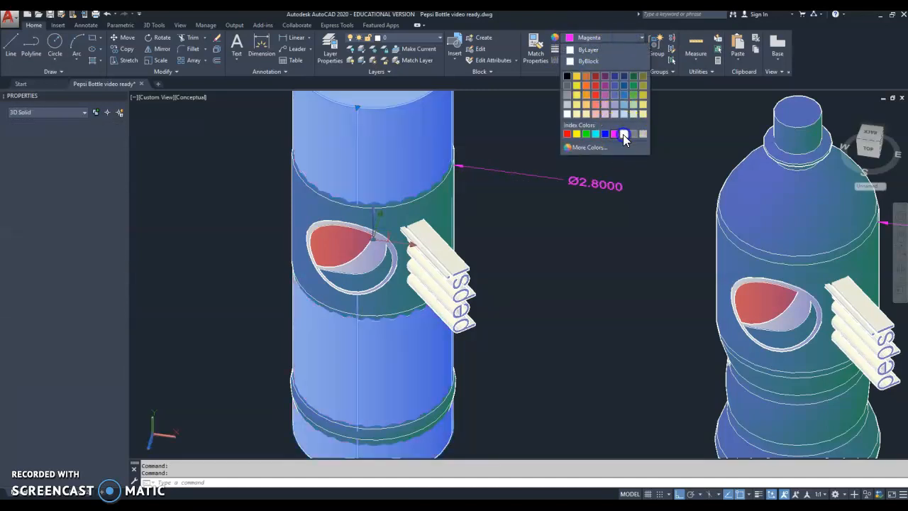
pyautogui.click(623, 134)
pyautogui.press('Escape')
pyautogui.press('Escape')
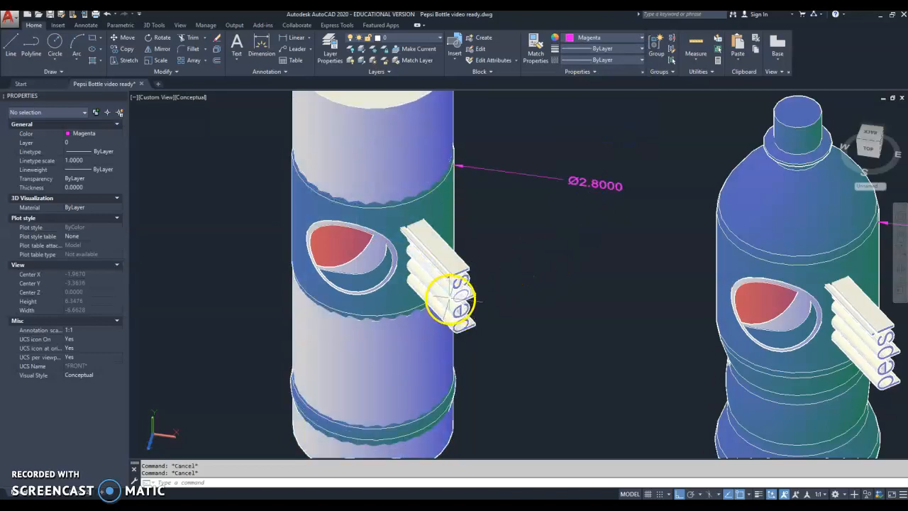
# Try to subtract the white cylinder from the extruded pepsi lettering on the original bottle
pyautogui.write('Su')
pyautogui.press('Return')
pyautogui.keyDown('shift'); pyautogui.moveTo(504, 296); pyautogui.dragTo(567, 269, button='middle'); pyautogui.keyUp('shift')
pyautogui.click(552, 208)
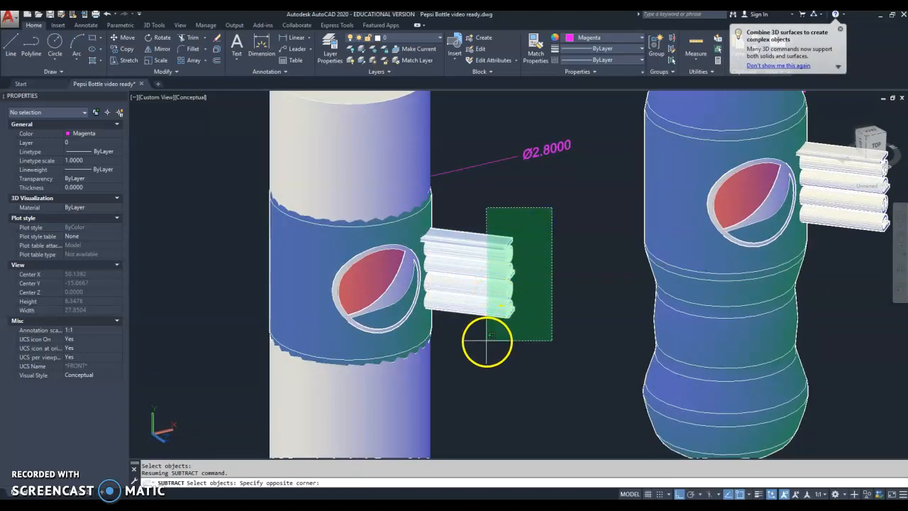
pyautogui.click(484, 336)
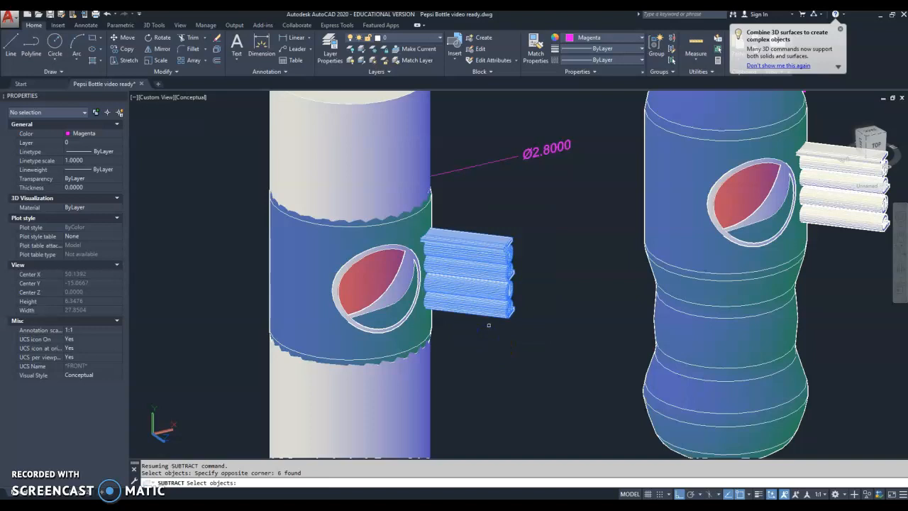
pyautogui.press('Return')
pyautogui.click(384, 146)
pyautogui.press('Return')
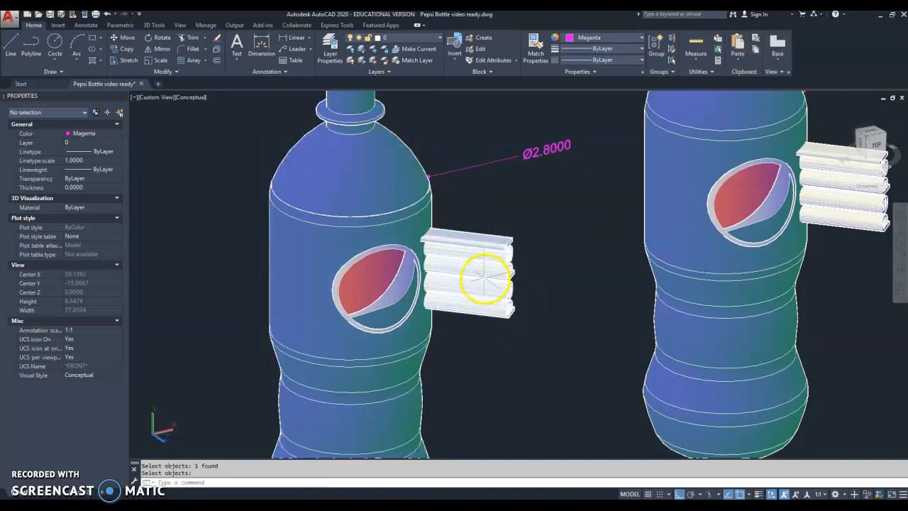
# Subtract the white cylinder from the original bottle's pepsi lettering, selecting the lettering as the solids to keep
pyautogui.keyDown('shift'); pyautogui.moveTo(532, 248); pyautogui.dragTo(597, 251, button='middle'); pyautogui.keyUp('shift')
pyautogui.write('su')
pyautogui.press('Return')
pyautogui.click(550, 217)
pyautogui.click(490, 345)
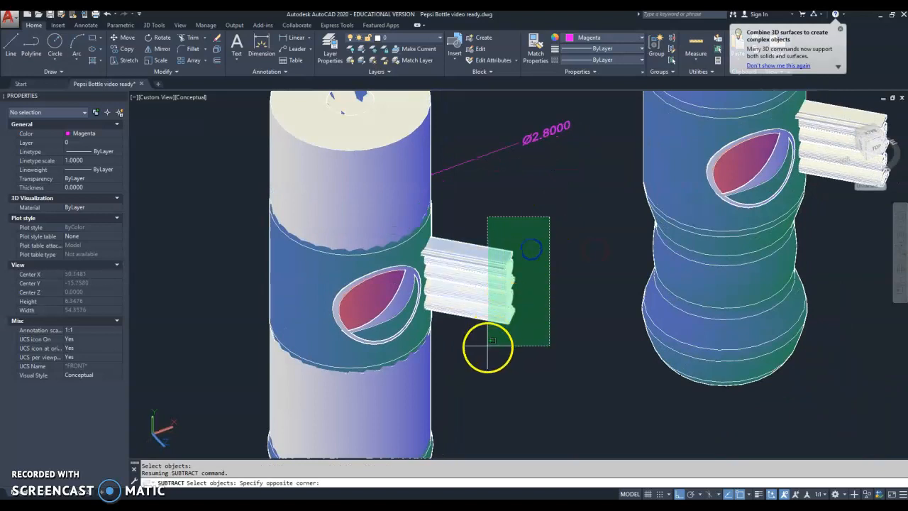
pyautogui.rightClick(454, 243)
pyautogui.click(380, 173)
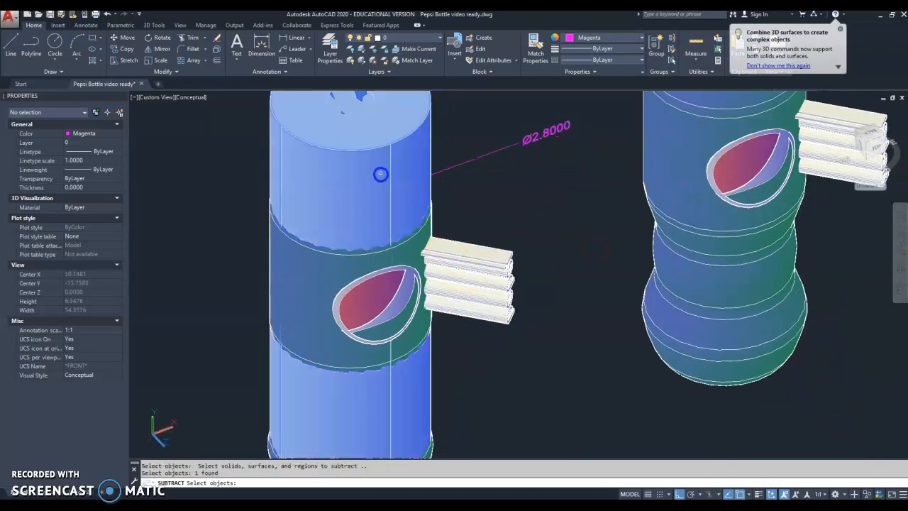
pyautogui.rightClick(388, 205)
# Move the trimmed pepsi lettering away from the bottle to examine its curved inner ends, and undo the move
pyautogui.keyDown('shift'); pyautogui.moveTo(567, 257); pyautogui.dragTo(531, 270, button='middle'); pyautogui.keyUp('shift')
pyautogui.write('m')
pyautogui.press('Return')
pyautogui.click(521, 260)
pyautogui.click(474, 367)
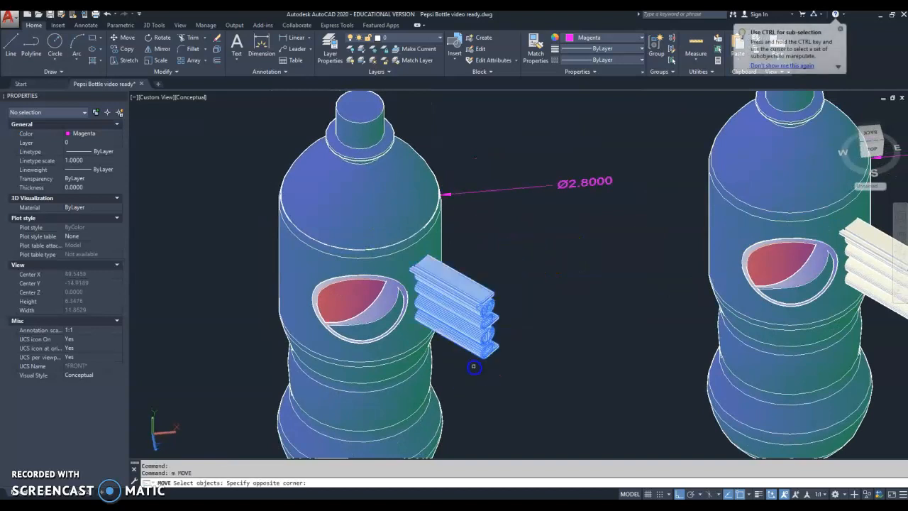
pyautogui.rightClick(474, 370)
pyautogui.click(474, 371)
pyautogui.click(519, 376)
pyautogui.keyDown('shift'); pyautogui.moveTo(471, 245); pyautogui.dragTo(446, 351, button='middle'); pyautogui.keyUp('shift')
pyautogui.scroll(6, 440, 334)
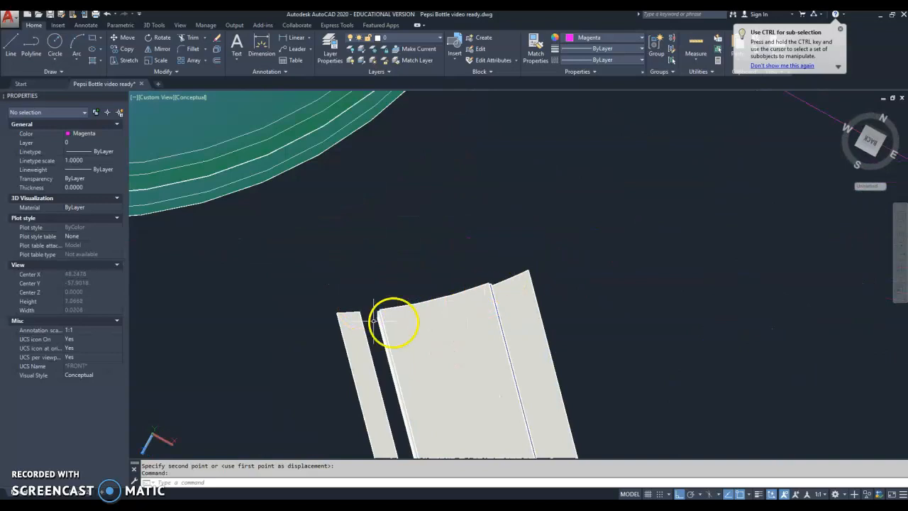
pyautogui.hotkey('ctrl', 'z')
pyautogui.hotkey('ctrl', 'z')
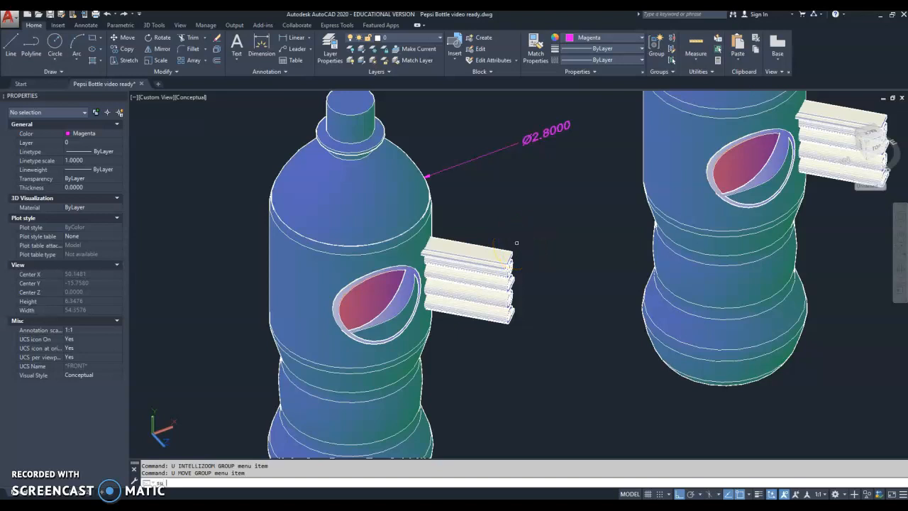
# Subtract the trimmed pepsi lettering from the original bottle to engrave the word into its surface
pyautogui.press('Return')
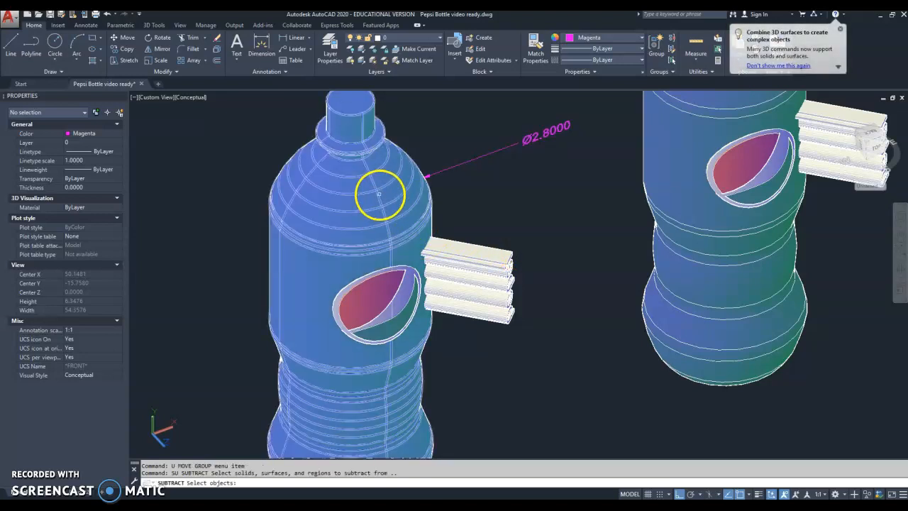
pyautogui.click(379, 193)
pyautogui.press('Return')
pyautogui.click(506, 239)
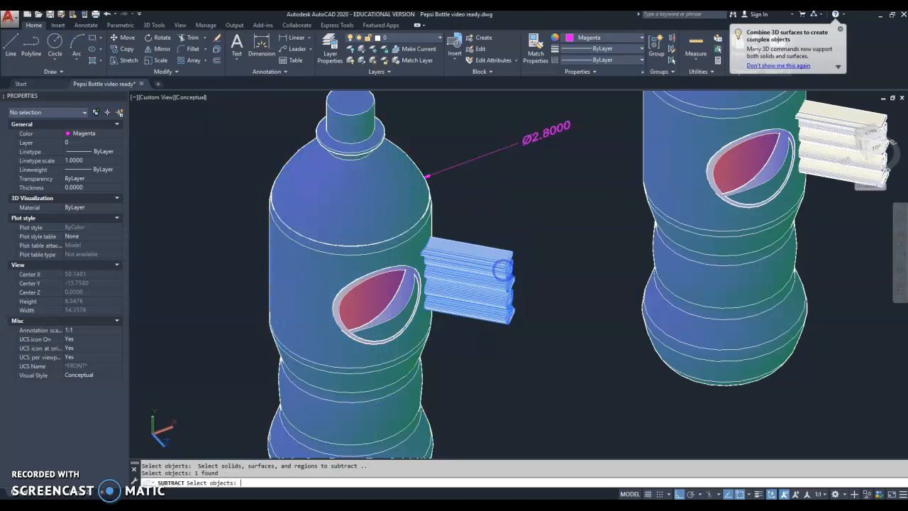
pyautogui.press('Return')
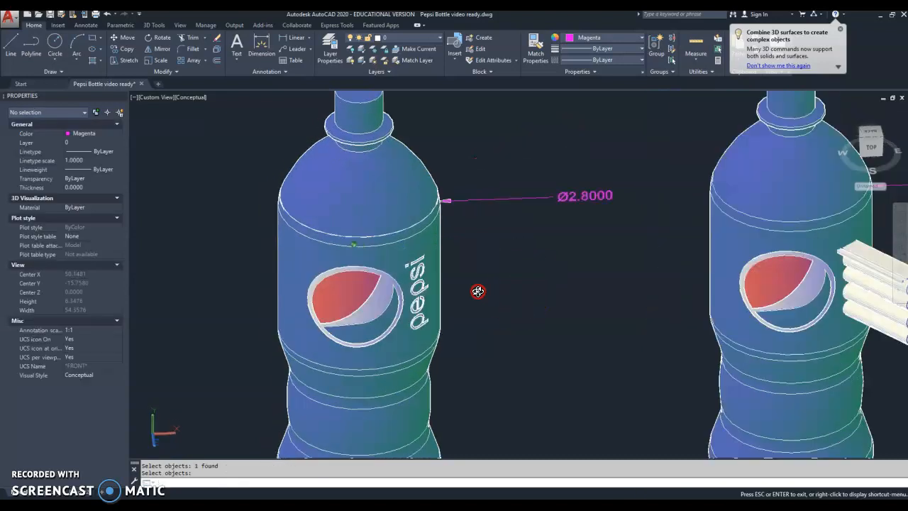
# Examine the depth and edges of the engraved pepsi letters on the original bottle up close
pyautogui.scroll(8, 450, 269)
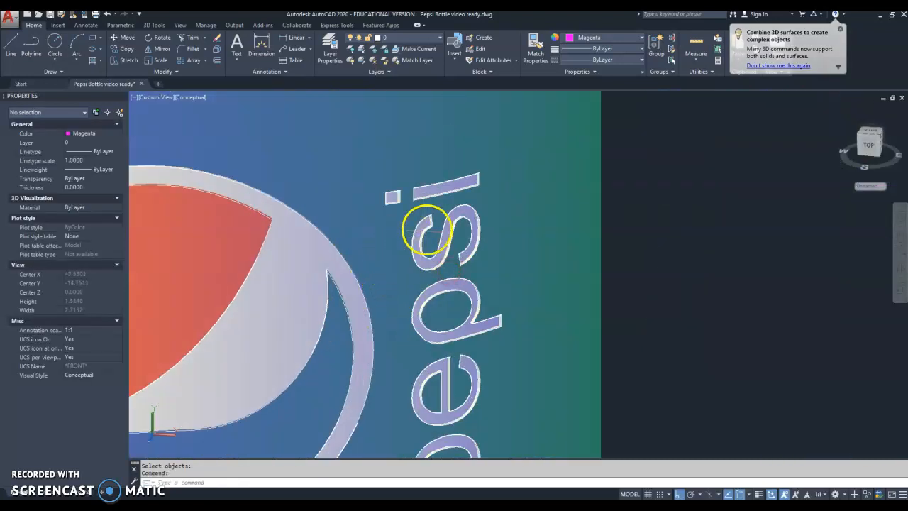
pyautogui.scroll(4, 434, 219)
pyautogui.keyDown('shift'); pyautogui.moveTo(477, 209); pyautogui.dragTo(537, 209, button='middle'); pyautogui.keyUp('shift')
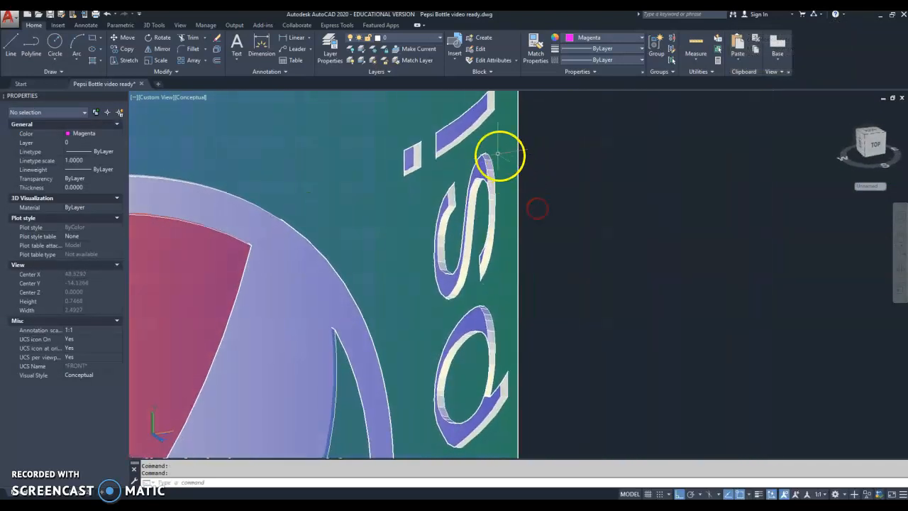
pyautogui.scroll(1, 496, 153)
pyautogui.moveTo(489, 153); pyautogui.dragTo(483, 207, button='middle')
pyautogui.scroll(2, 484, 158)
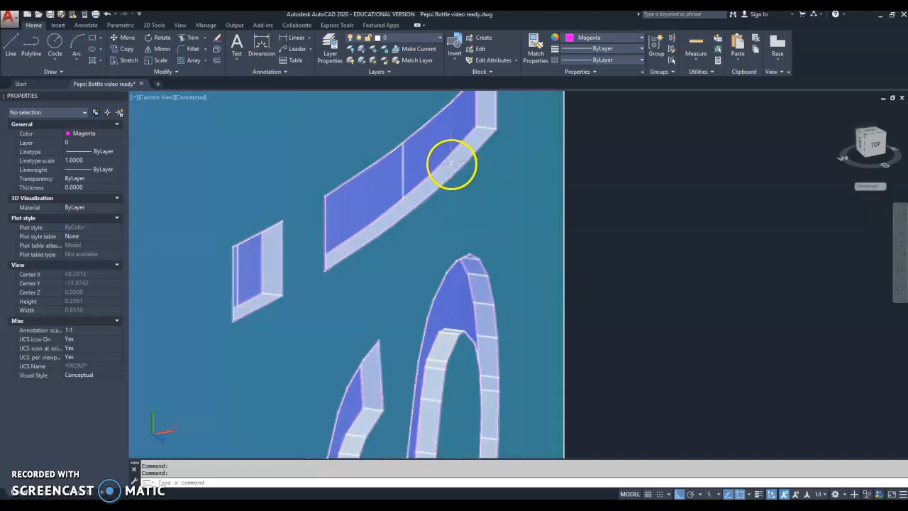
pyautogui.scroll(-6, 452, 164)
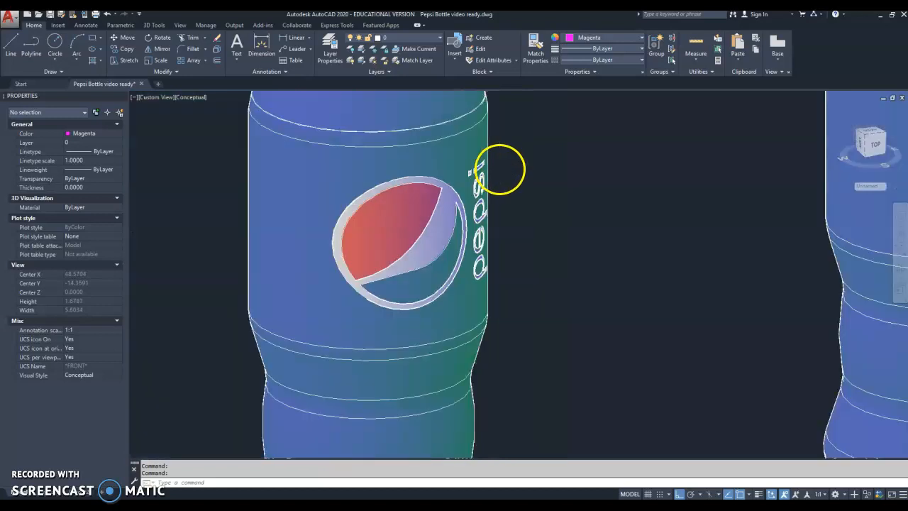
pyautogui.scroll(-3, 498, 168)
# Draw a cylinder of diameter 2.83 from the centre of the copied bottle's top, about 7.47 long down over the bottle
pyautogui.moveTo(558, 189); pyautogui.dragTo(348, 216, button='middle')
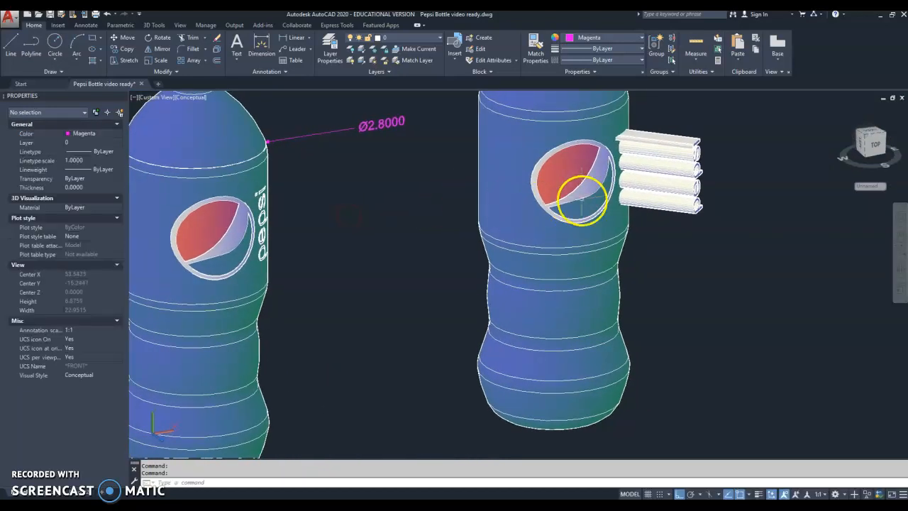
pyautogui.keyDown('shift'); pyautogui.moveTo(666, 211); pyautogui.dragTo(486, 236, button='middle'); pyautogui.keyUp('shift')
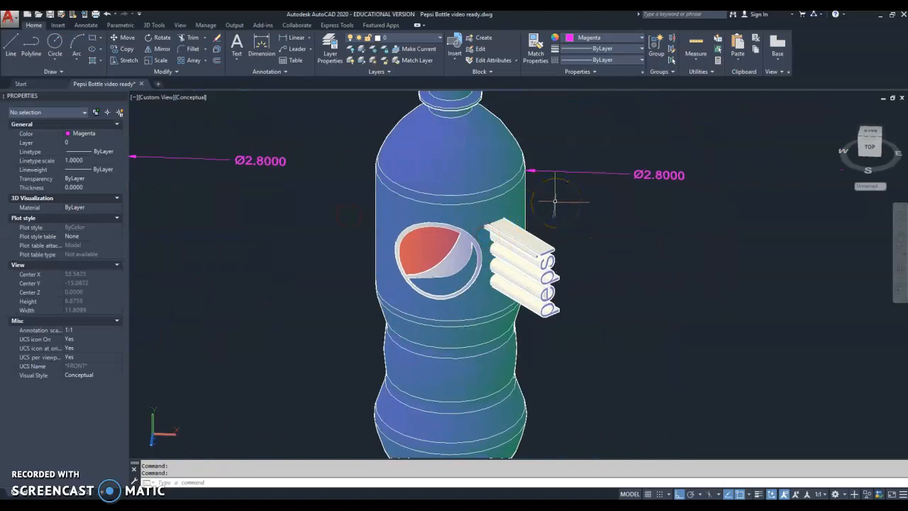
pyautogui.keyDown('shift'); pyautogui.moveTo(564, 202); pyautogui.dragTo(569, 236, button='middle'); pyautogui.keyUp('shift')
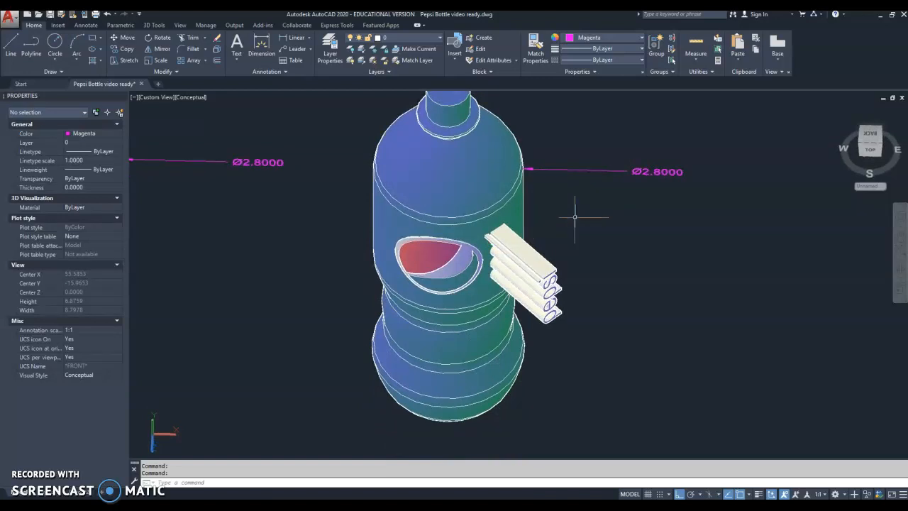
pyautogui.press('Return')
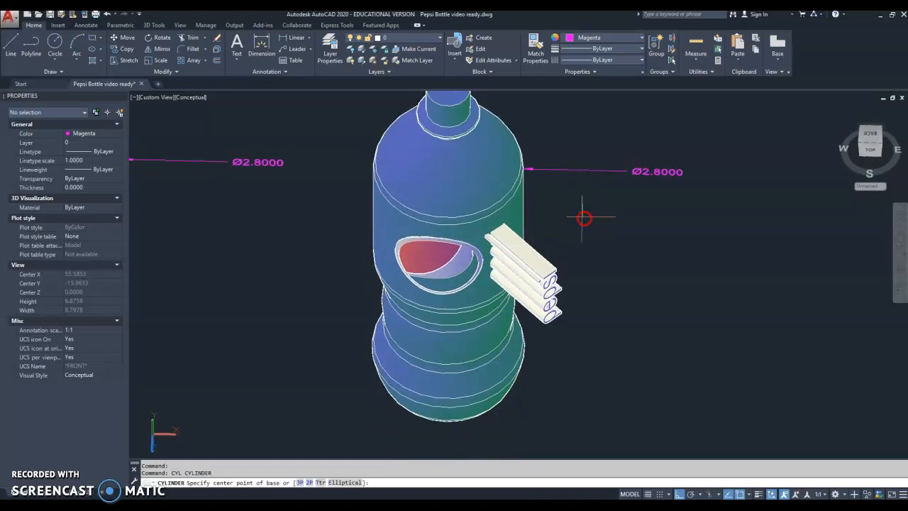
pyautogui.moveTo(582, 217); pyautogui.dragTo(604, 300, button='middle')
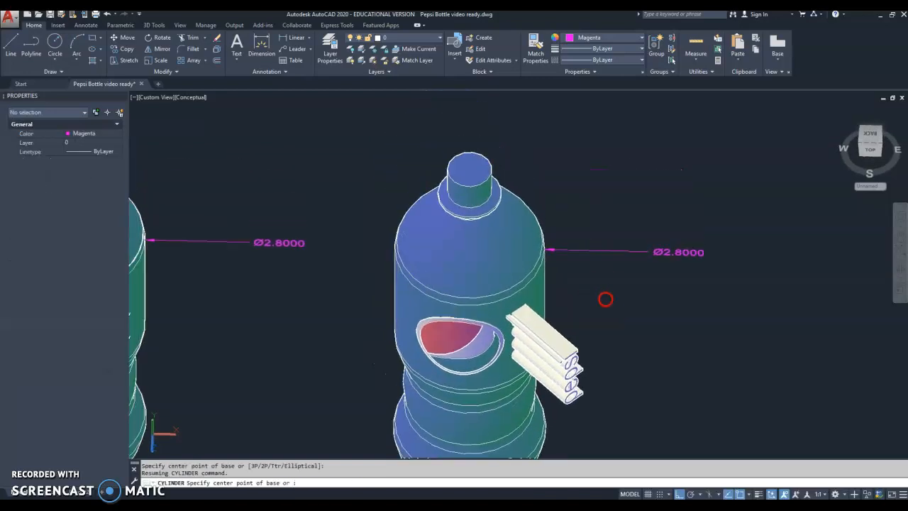
pyautogui.click(469, 168)
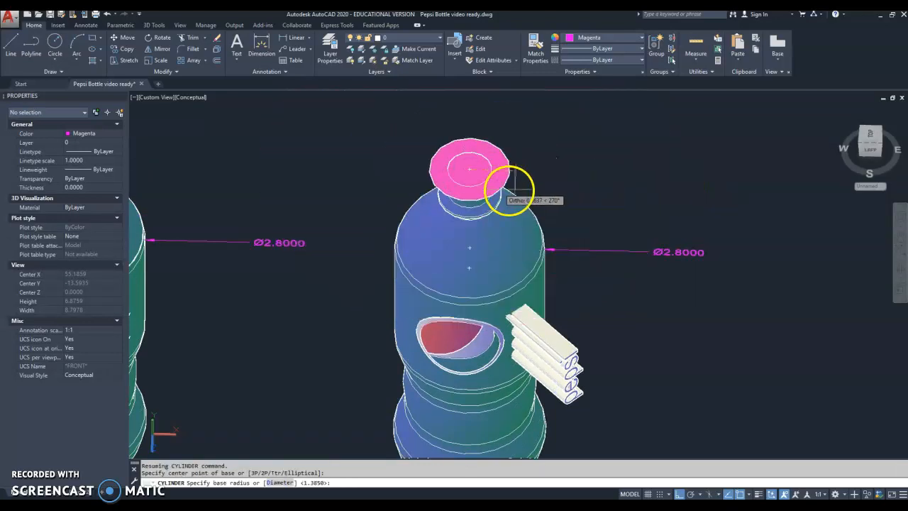
pyautogui.click(661, 261)
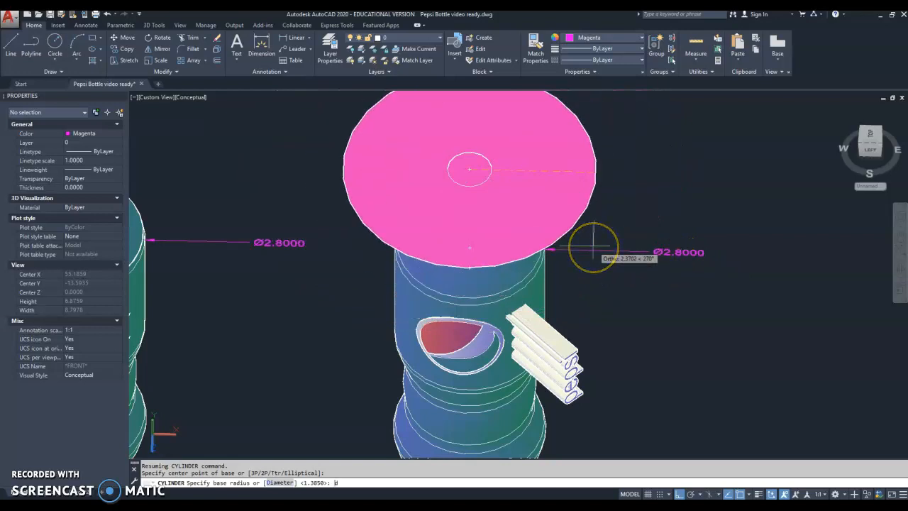
pyautogui.write('d')
pyautogui.press('Return')
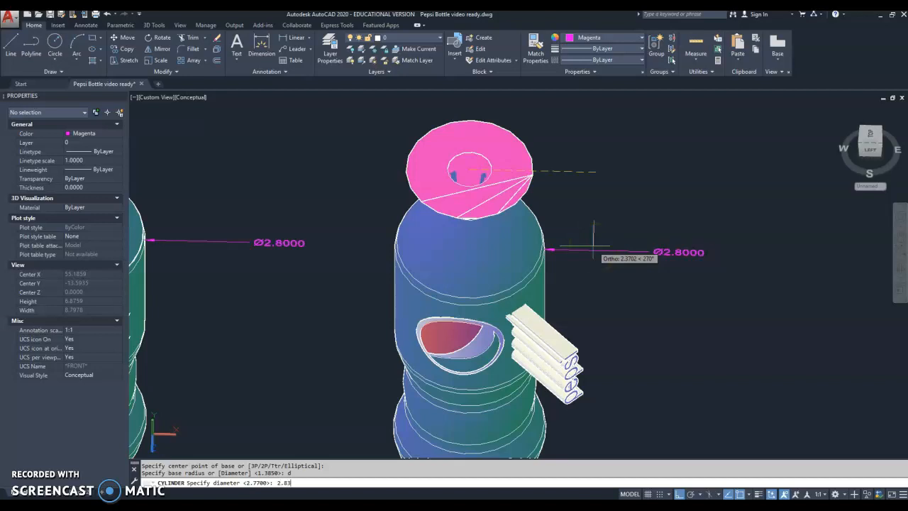
pyautogui.write('2.83')
pyautogui.press('Return')
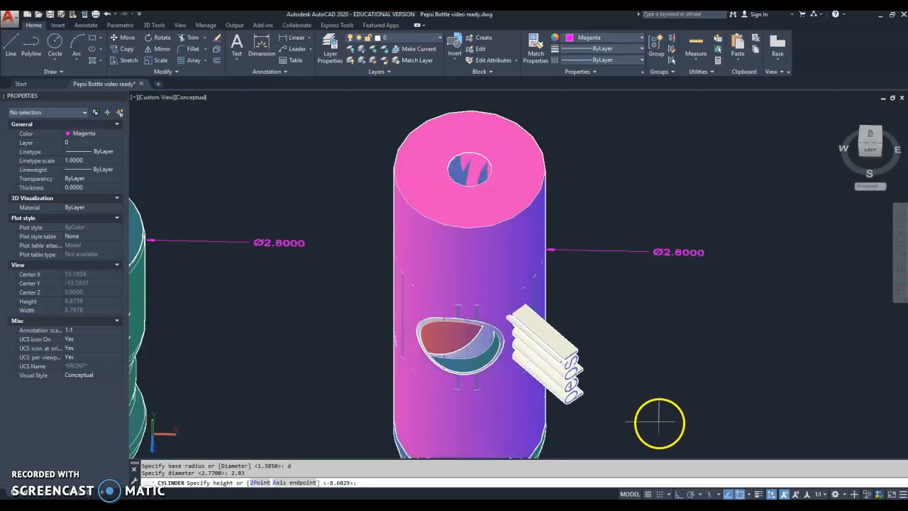
pyautogui.click(660, 423)
# Change the colour of the cylinder around the copied bottle to white
pyautogui.click(518, 133)
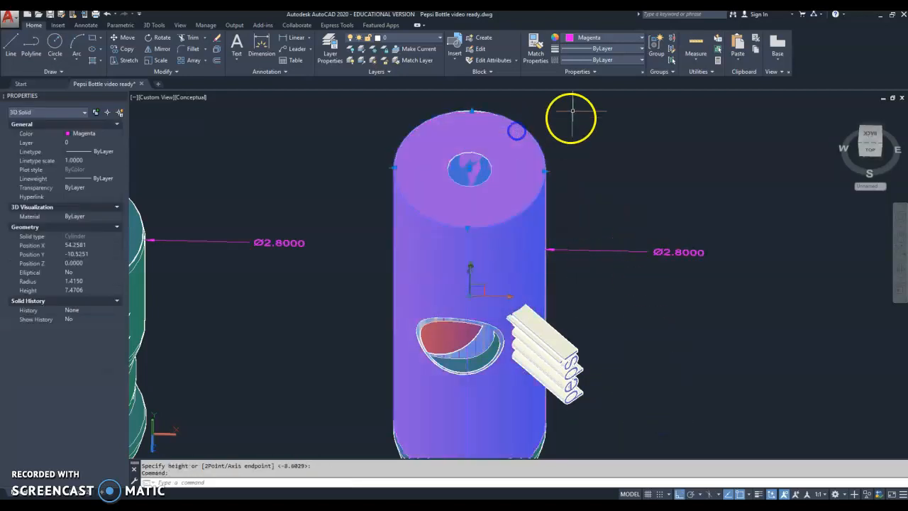
pyautogui.click(595, 44)
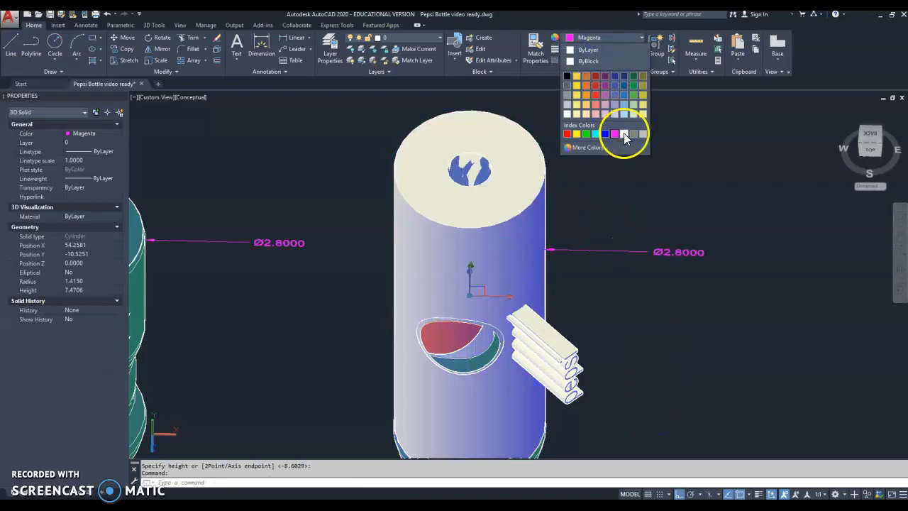
pyautogui.click(622, 132)
pyautogui.press('Escape')
pyautogui.press('Escape')
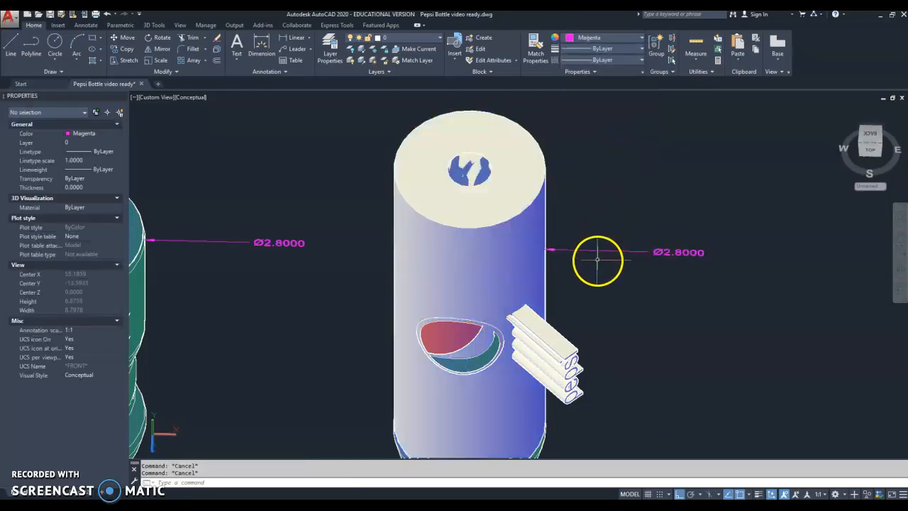
# Try to intersect the separate pepsi letter solids with the white cylinder around the copied bottle
pyautogui.keyDown('shift'); pyautogui.moveTo(594, 348); pyautogui.dragTo(628, 303, button='middle'); pyautogui.keyUp('shift')
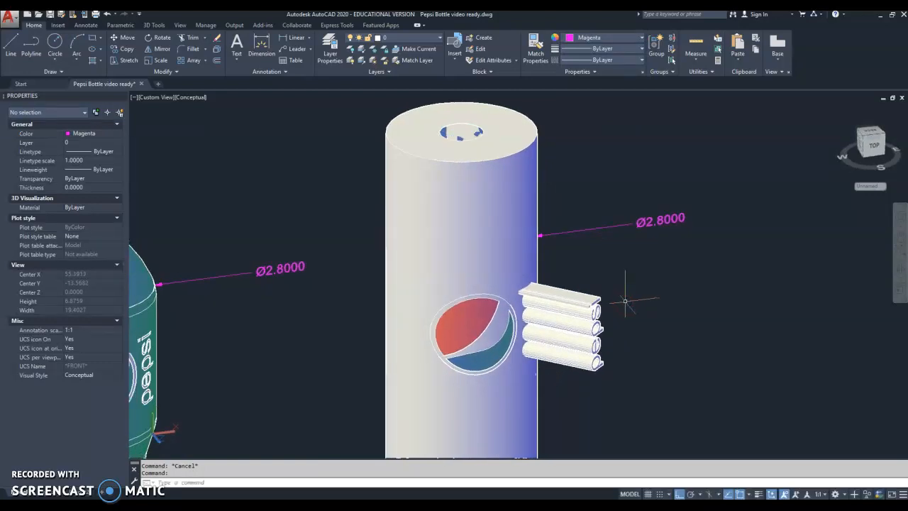
pyautogui.press('Return')
pyautogui.click(629, 278)
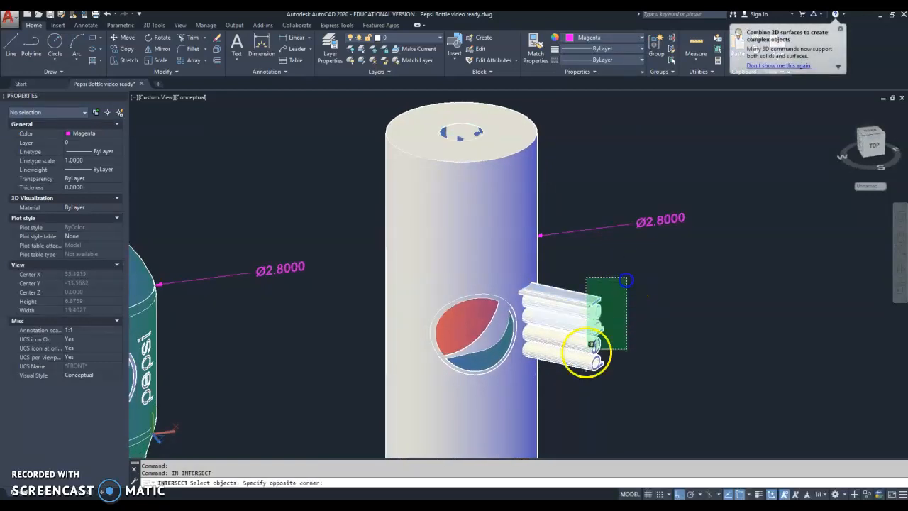
pyautogui.click(575, 390)
pyautogui.click(519, 193)
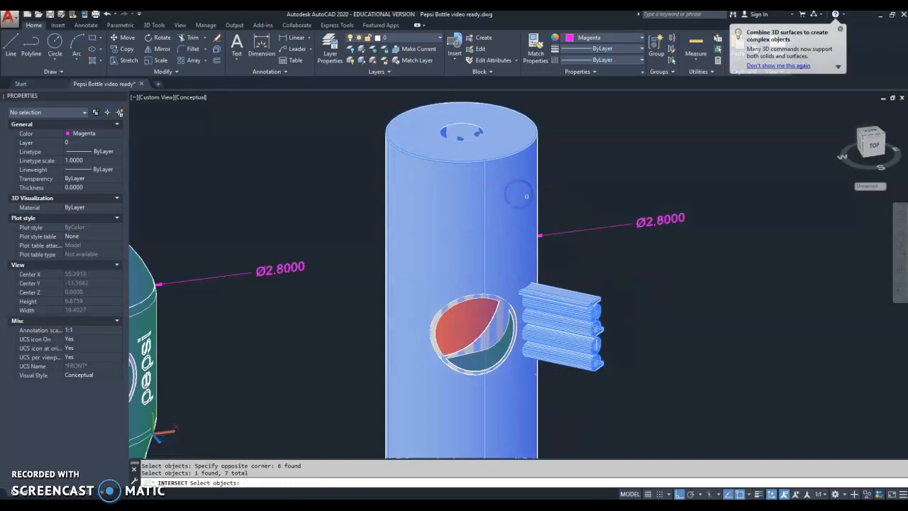
pyautogui.press('Return')
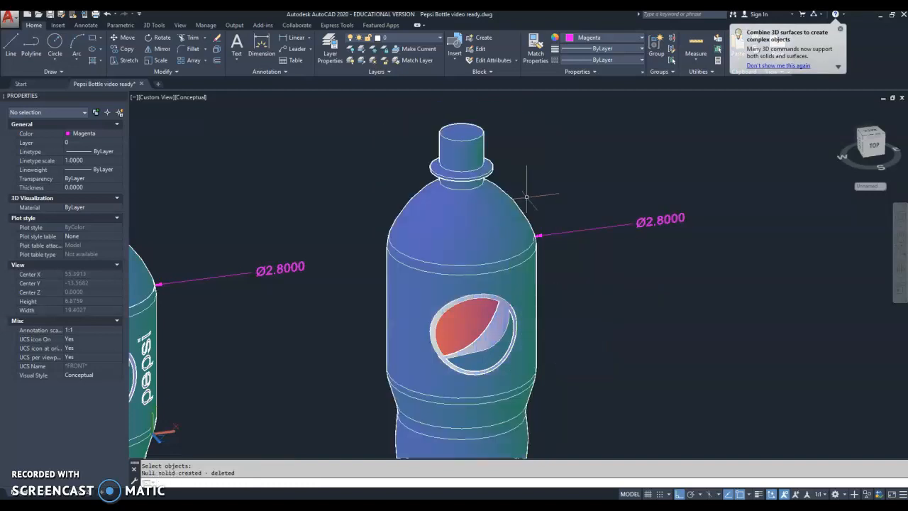
# Undo the intersection of the separate pepsi letters with the white cylinder
pyautogui.write('i')
pyautogui.press('Return')
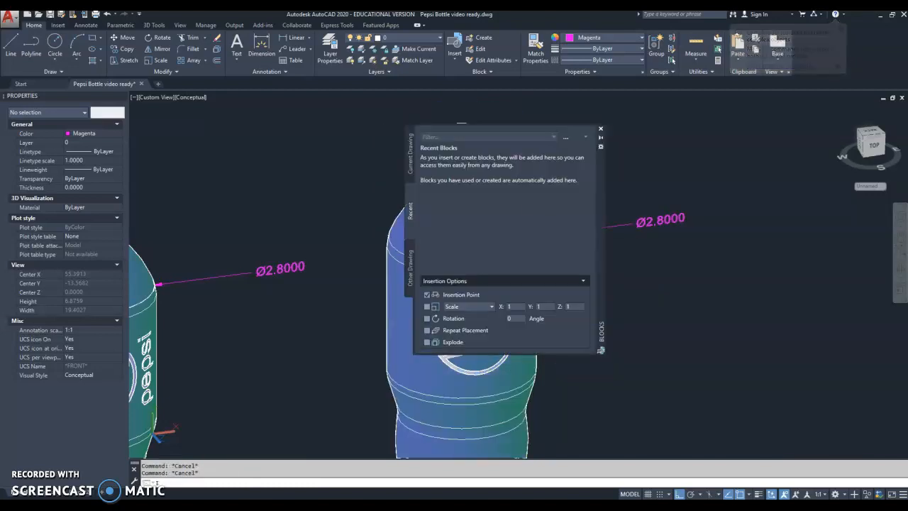
pyautogui.click(600, 128)
pyautogui.write('u')
pyautogui.press('Return')
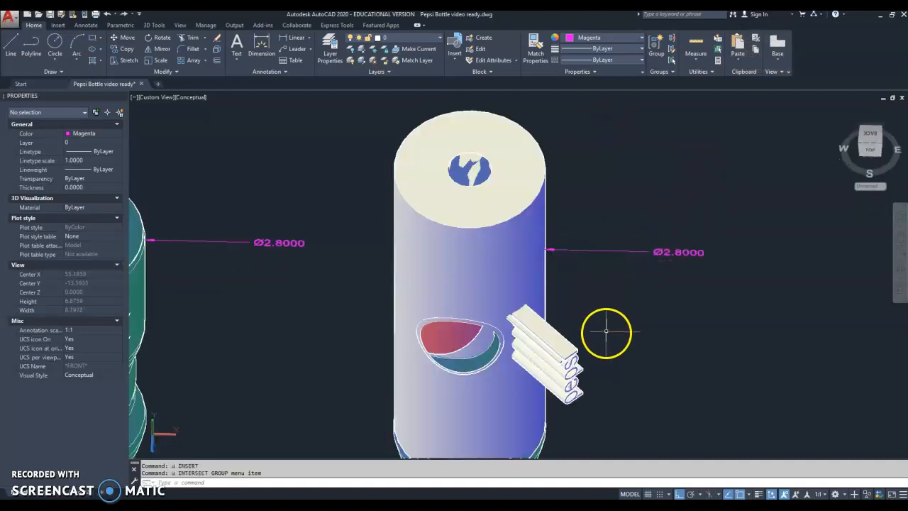
# Union all the extruded pepsi letter solids on the copied bottle into a single solid
pyautogui.keyDown('shift'); pyautogui.moveTo(605, 313); pyautogui.dragTo(619, 287, button='middle'); pyautogui.keyUp('shift')
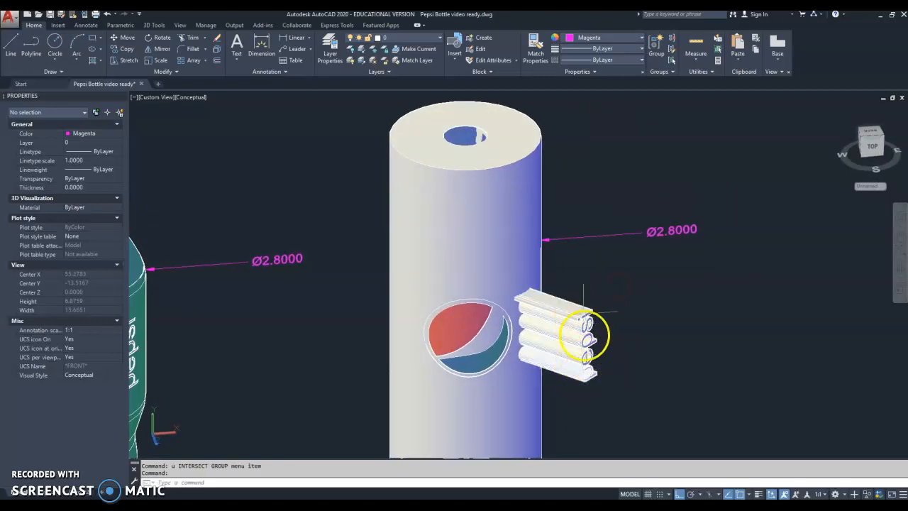
pyautogui.keyDown('shift'); pyautogui.moveTo(593, 312); pyautogui.dragTo(625, 271, button='middle'); pyautogui.keyUp('shift')
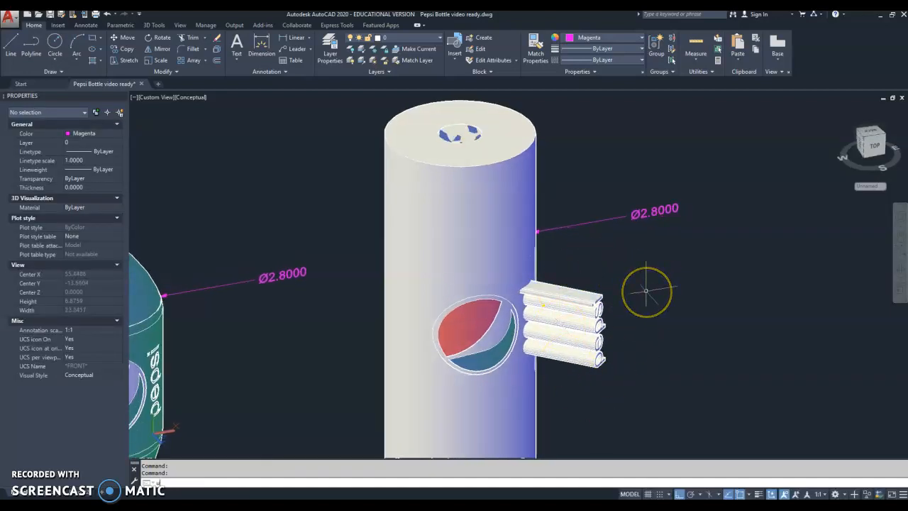
pyautogui.press('Return')
pyautogui.moveTo(642, 275); pyautogui.dragTo(580, 386)
pyautogui.press('Return')
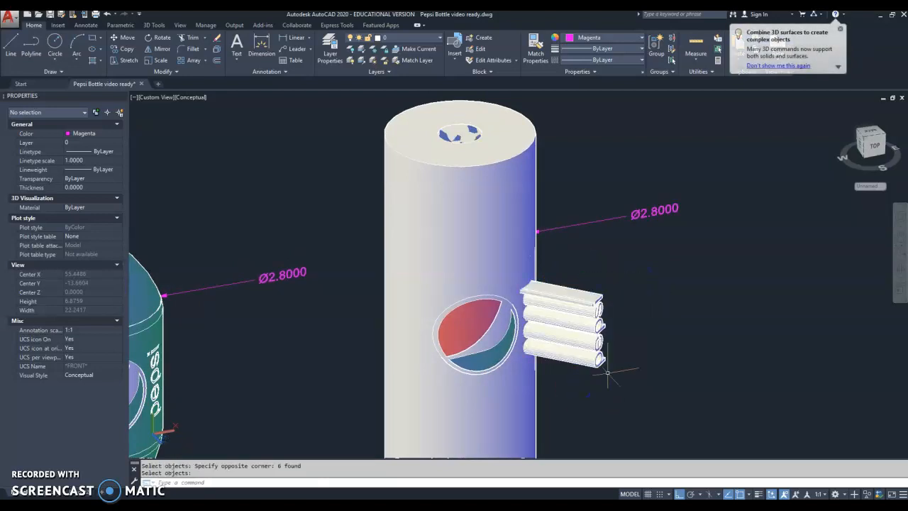
pyautogui.click(577, 313)
pyautogui.press('Escape')
pyautogui.press('Escape')
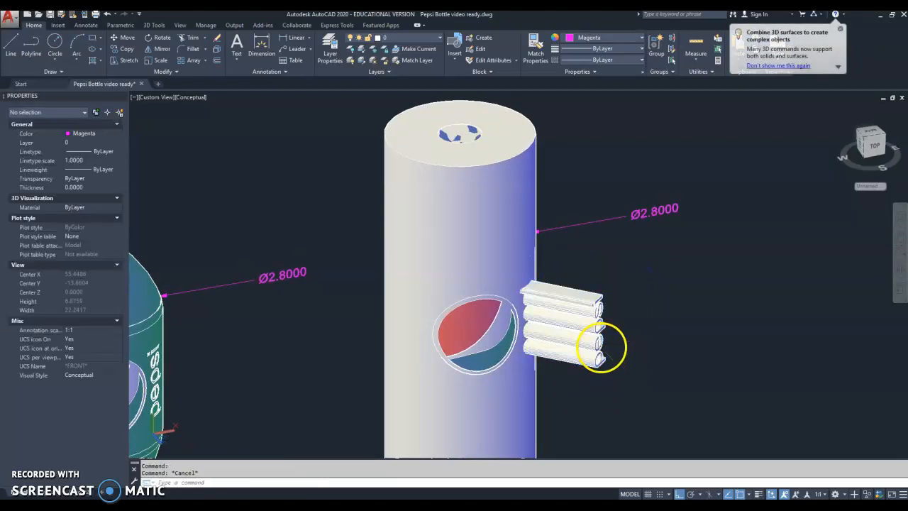
# Intersect the joined pepsi lettering with the white cylinder to form raised letters on the copied bottle, and inspect them up close
pyautogui.click(591, 337)
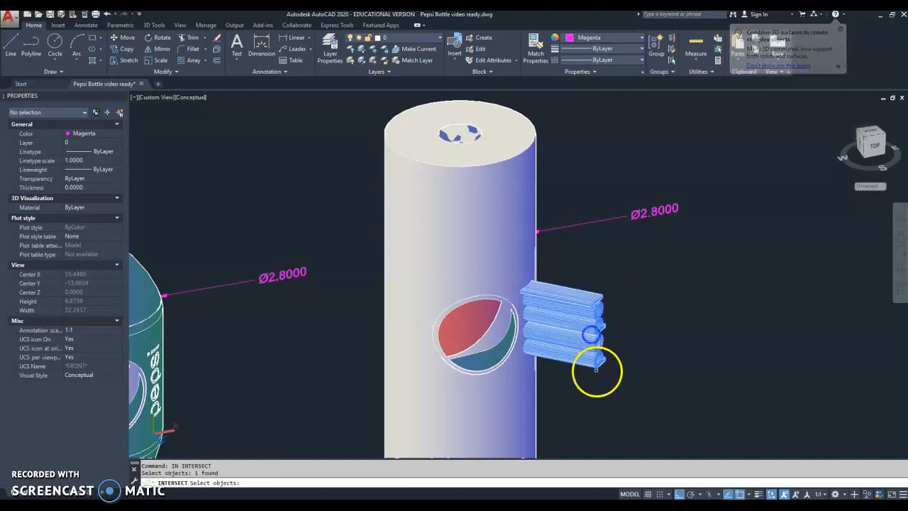
pyautogui.click(519, 304)
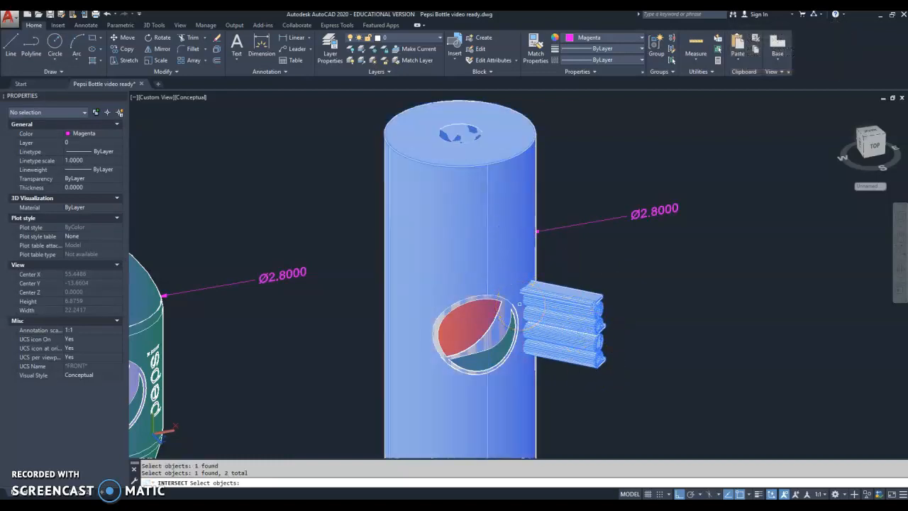
pyautogui.press('Return')
pyautogui.scroll(10, 518, 294)
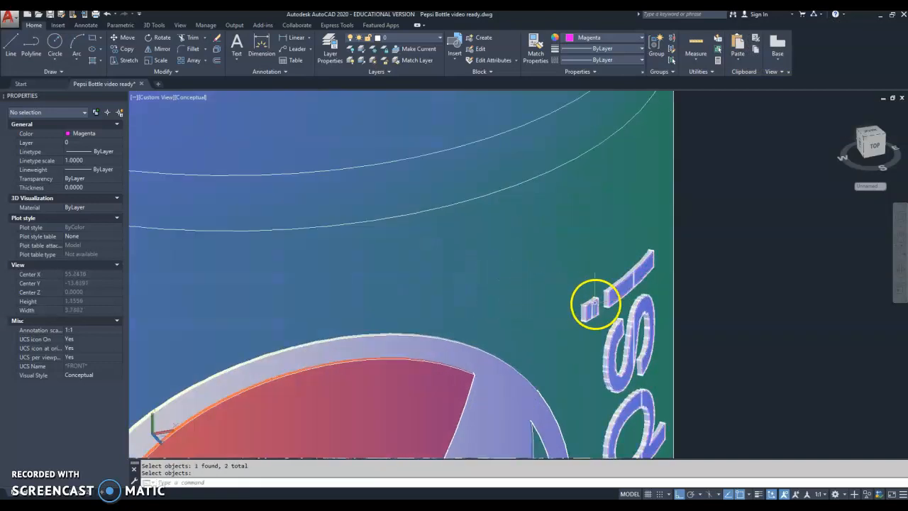
pyautogui.moveTo(605, 304); pyautogui.dragTo(461, 220, button='middle')
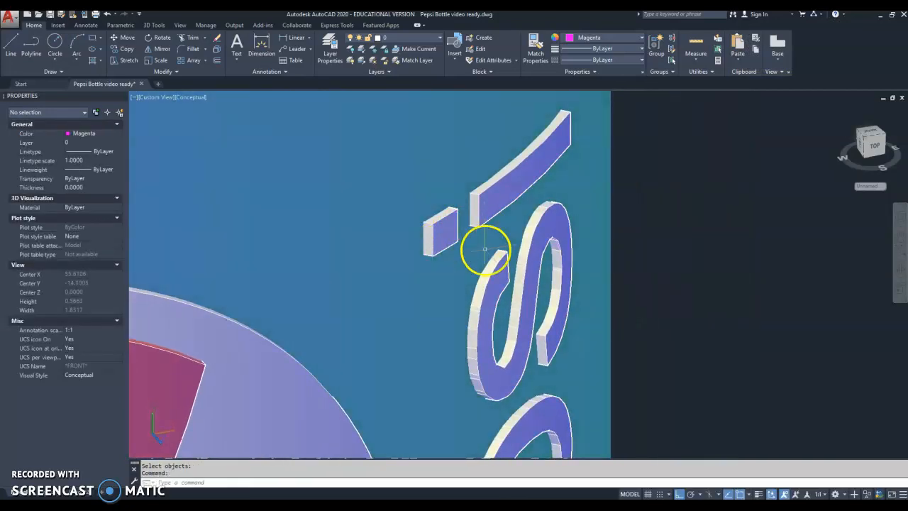
pyautogui.scroll(-3, 515, 223)
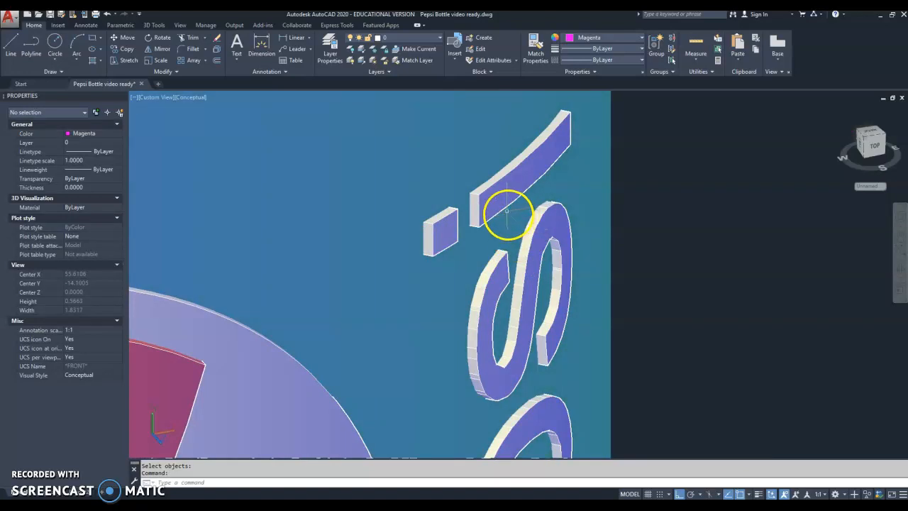
pyautogui.scroll(-6, 504, 207)
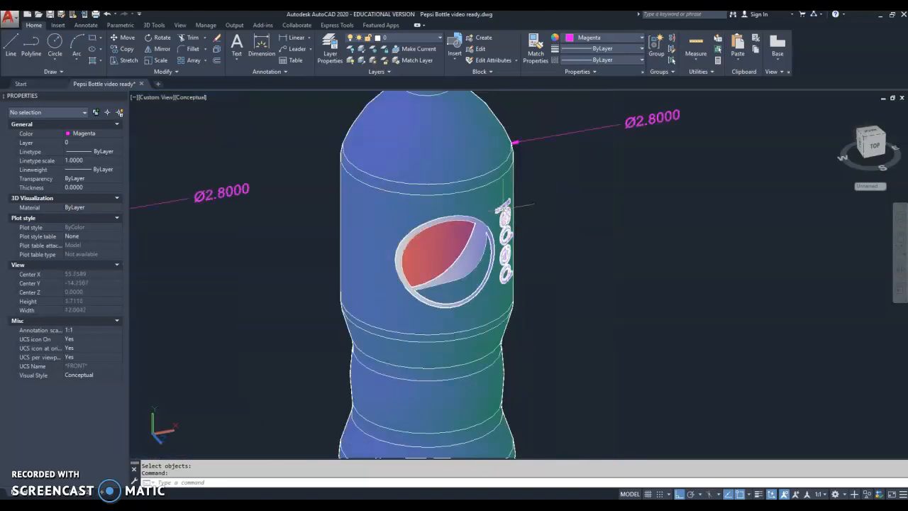
pyautogui.moveTo(517, 229); pyautogui.dragTo(654, 223, button='middle')
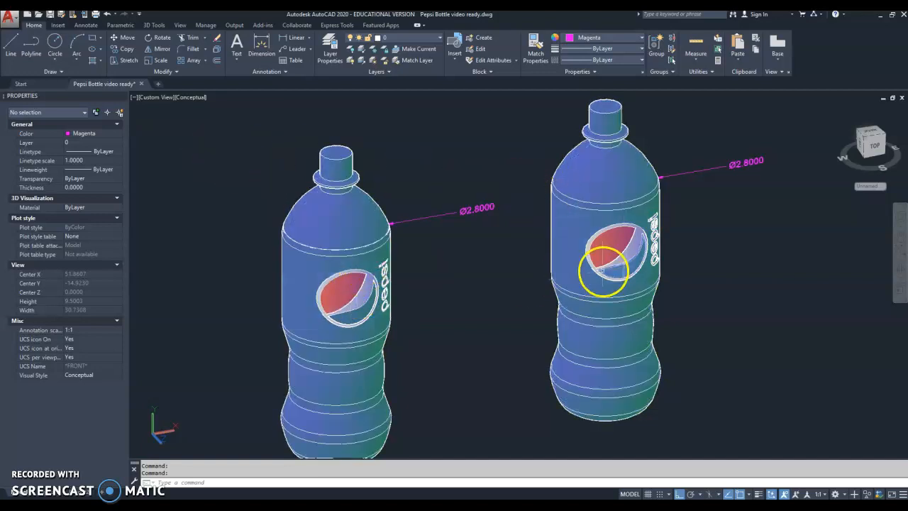
# Set the model view to Front with both bottles in view
pyautogui.click(155, 97)
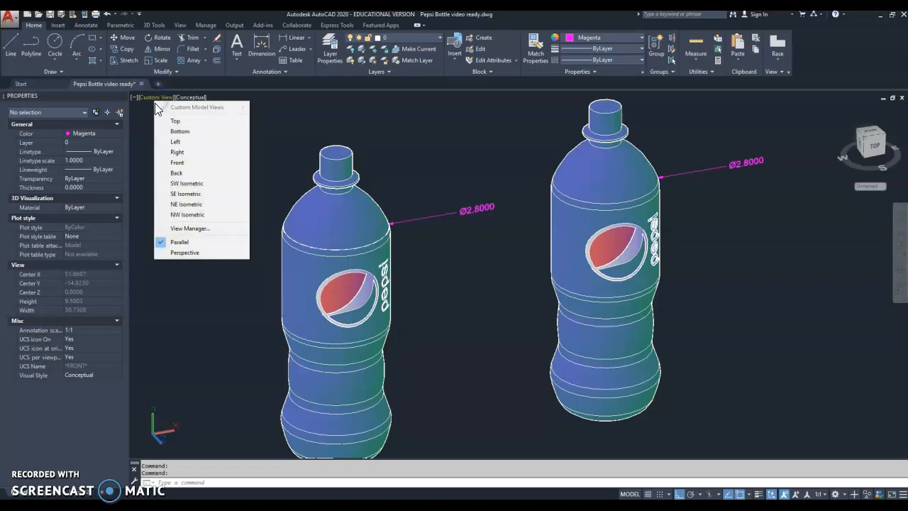
pyautogui.click(175, 163)
pyautogui.moveTo(757, 319); pyautogui.dragTo(660, 234, button='middle')
pyautogui.write('m')
pyautogui.press('Return')
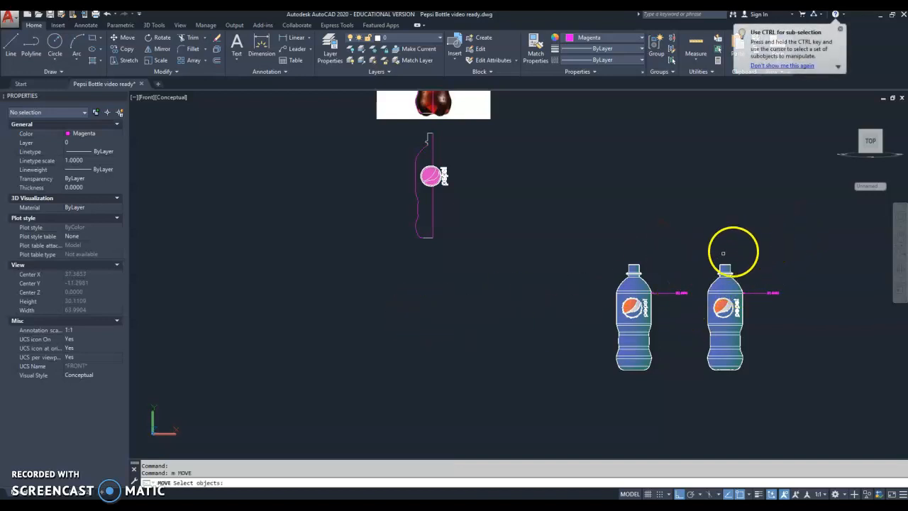
pyautogui.moveTo(689, 258); pyautogui.dragTo(578, 246, button='middle')
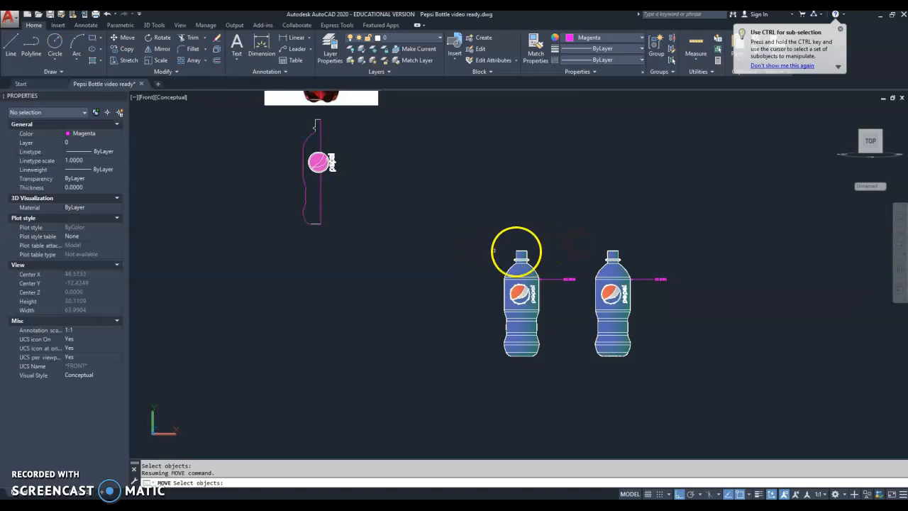
pyautogui.press('Escape')
# Slice the original bottle horizontally across its rounded shoulder, above the label area, keeping both sides
pyautogui.scroll(5, 539, 254)
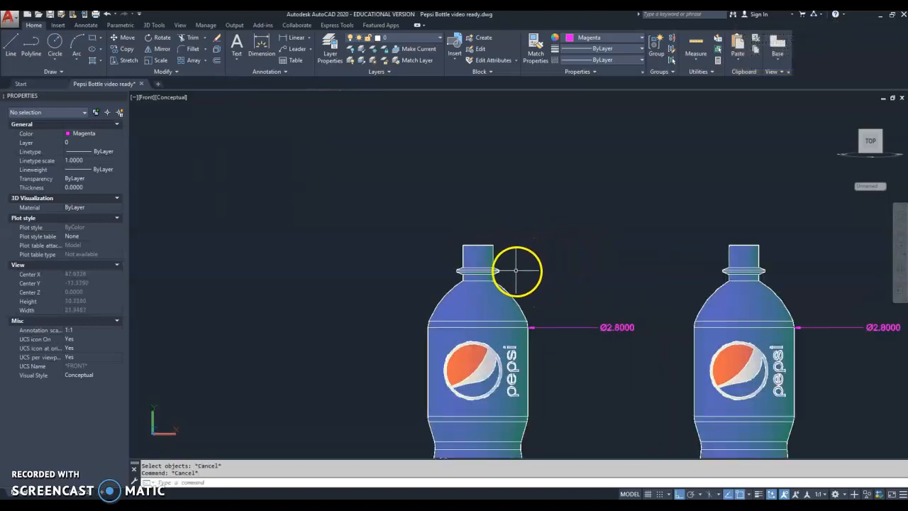
pyautogui.scroll(-3, 561, 250)
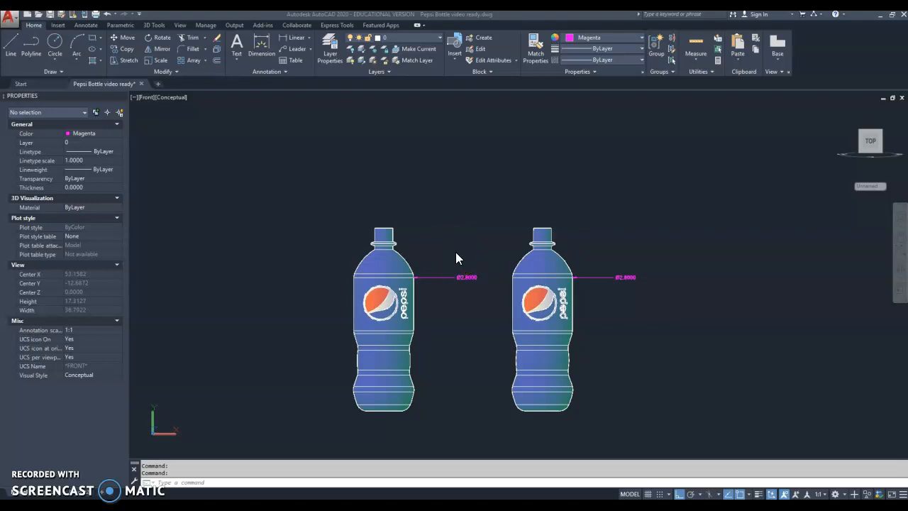
pyautogui.press('Escape')
pyautogui.write('sl')
pyautogui.press('Return')
pyautogui.click(400, 262)
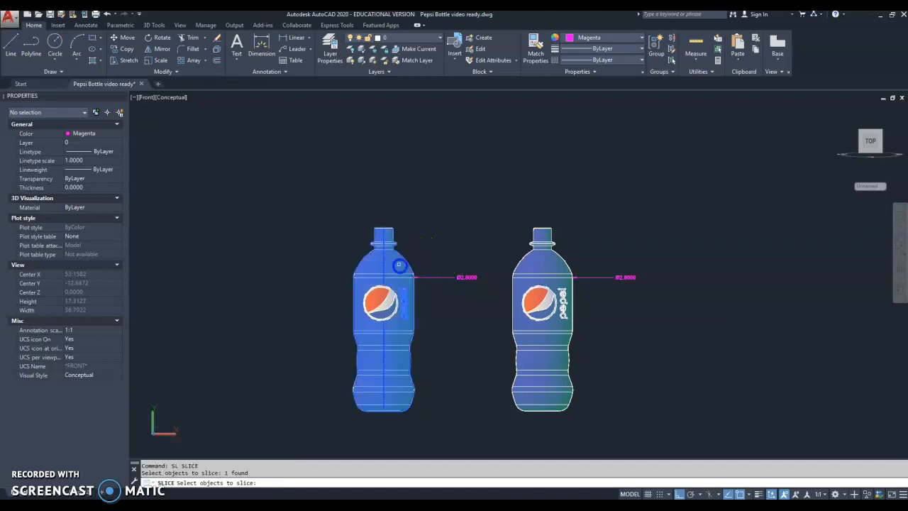
pyautogui.press('Return')
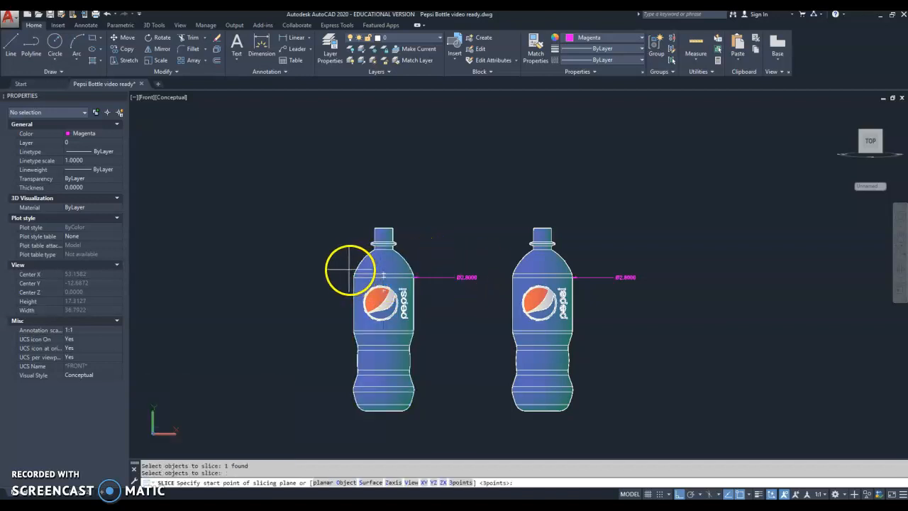
pyautogui.scroll(2, 348, 268)
pyautogui.scroll(-5, 380, 270)
pyautogui.moveTo(331, 240); pyautogui.dragTo(357, 305, button='middle')
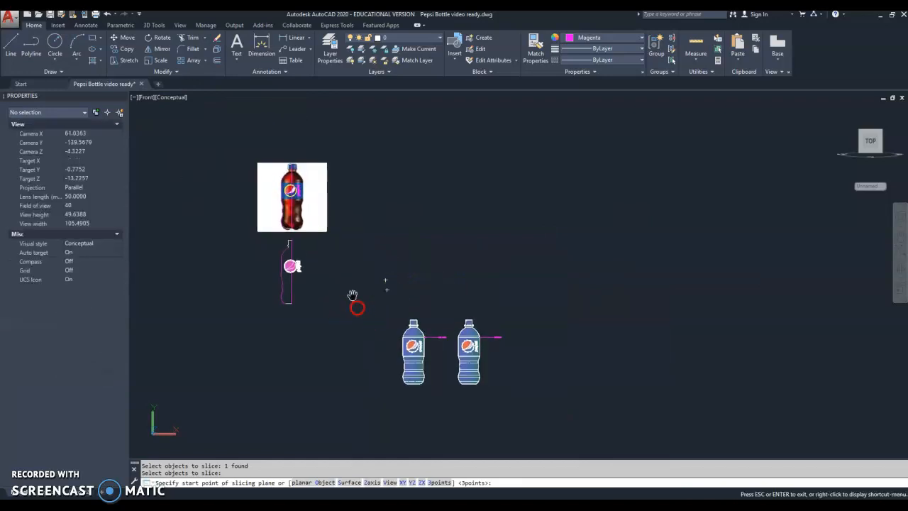
pyautogui.scroll(5, 282, 198)
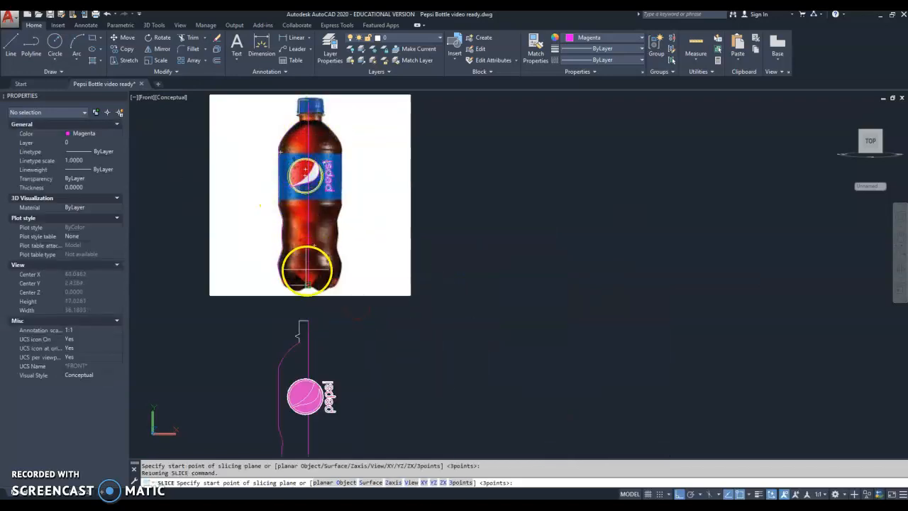
pyautogui.moveTo(621, 360); pyautogui.dragTo(473, 221, button='middle')
pyautogui.moveTo(526, 339); pyautogui.dragTo(481, 200, button='middle')
pyautogui.scroll(5, 470, 346)
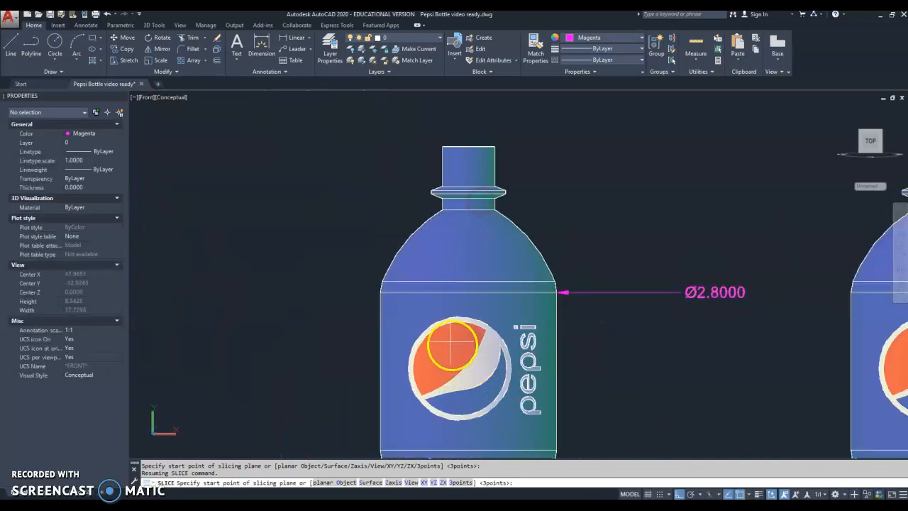
pyautogui.scroll(2, 452, 346)
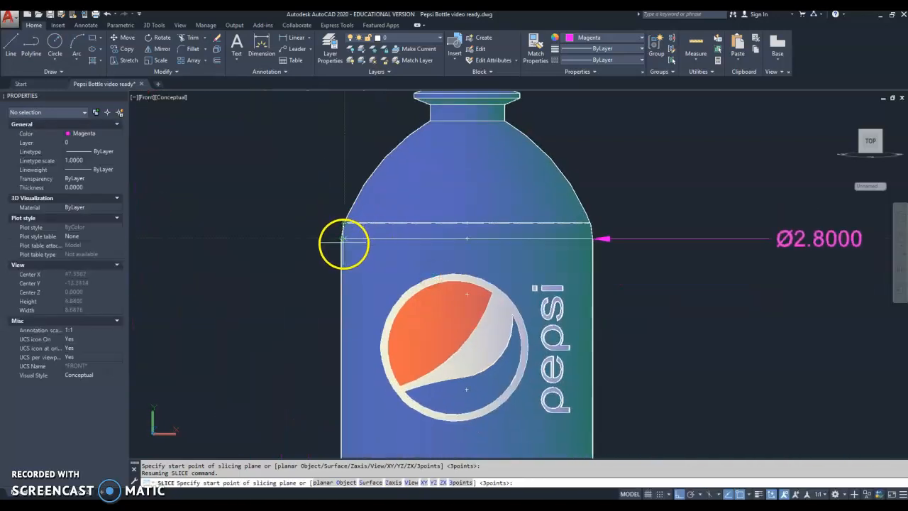
pyautogui.scroll(-5, 365, 233)
pyautogui.moveTo(365, 233); pyautogui.dragTo(405, 253, button='middle')
pyautogui.scroll(2, 468, 241)
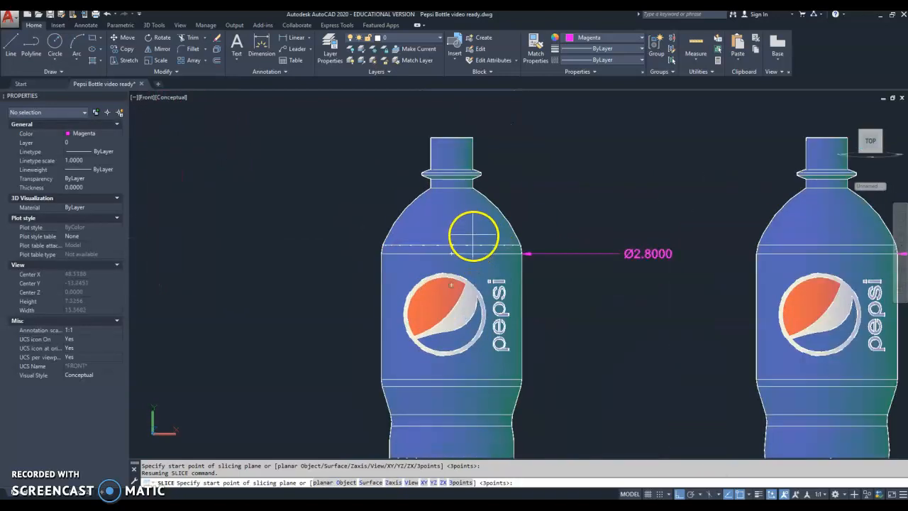
pyautogui.click(366, 220)
pyautogui.click(532, 215)
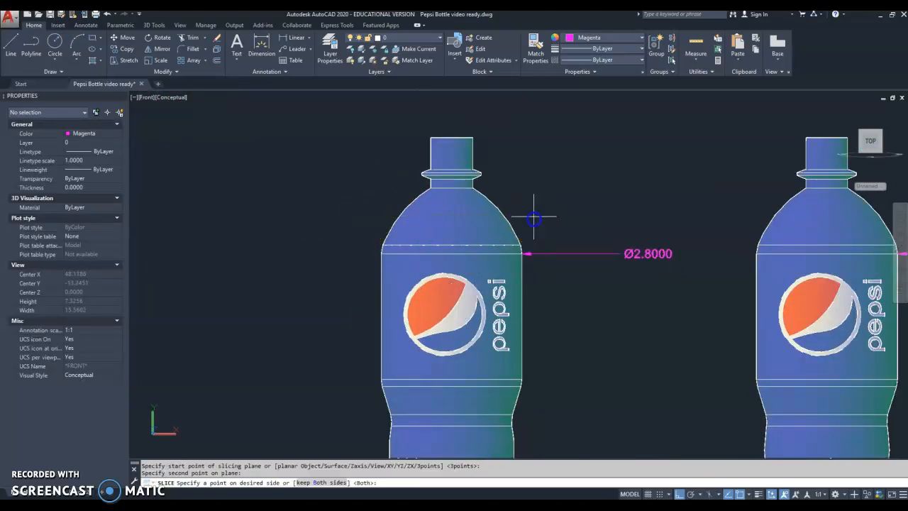
# Give the sliced-off upper part of the original bottle a different colour from the body
pyautogui.click(615, 38)
pyautogui.click(615, 134)
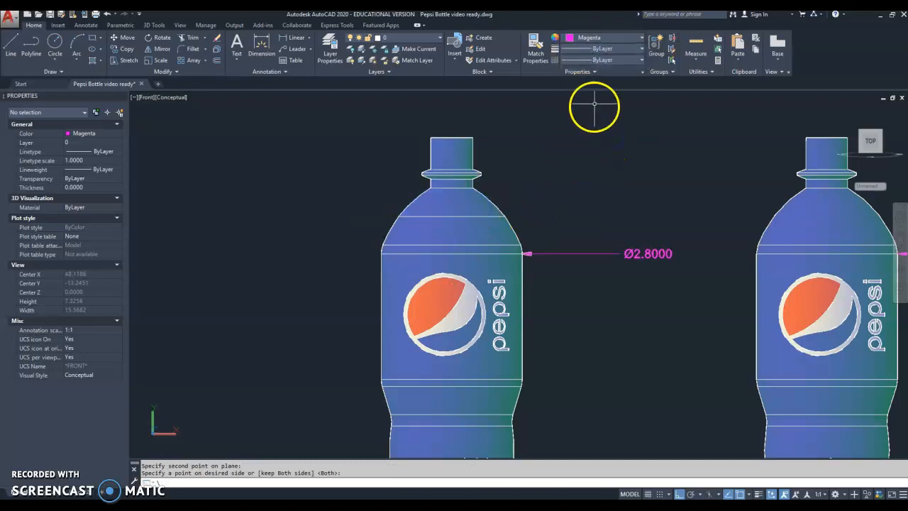
pyautogui.press('Escape')
pyautogui.click(453, 171)
pyautogui.click(601, 38)
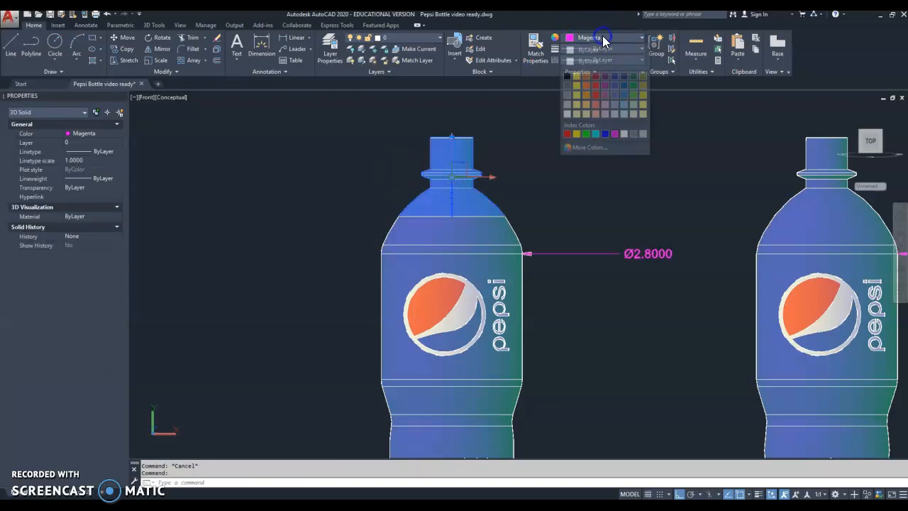
pyautogui.click(615, 134)
pyautogui.press('Escape')
pyautogui.press('Escape')
pyautogui.click(477, 159)
pyautogui.click(454, 160)
pyautogui.click(616, 41)
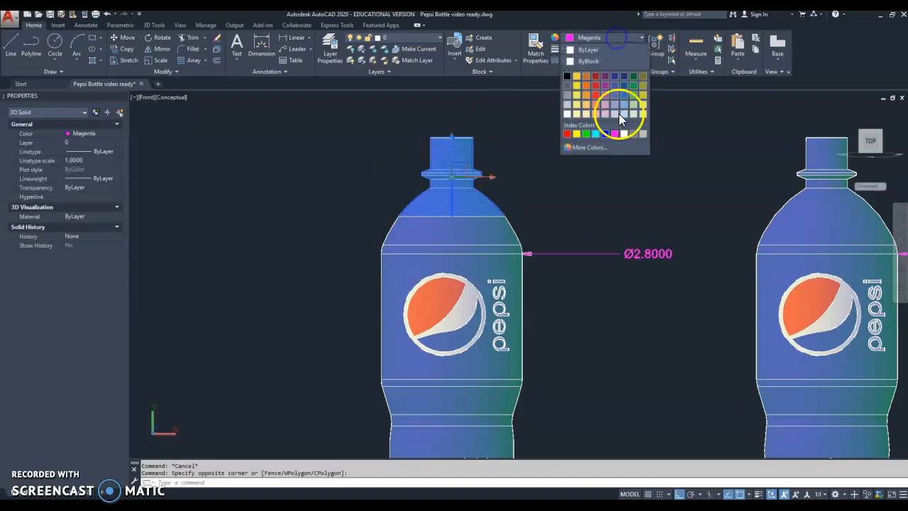
pyautogui.click(614, 131)
pyautogui.press('Return')
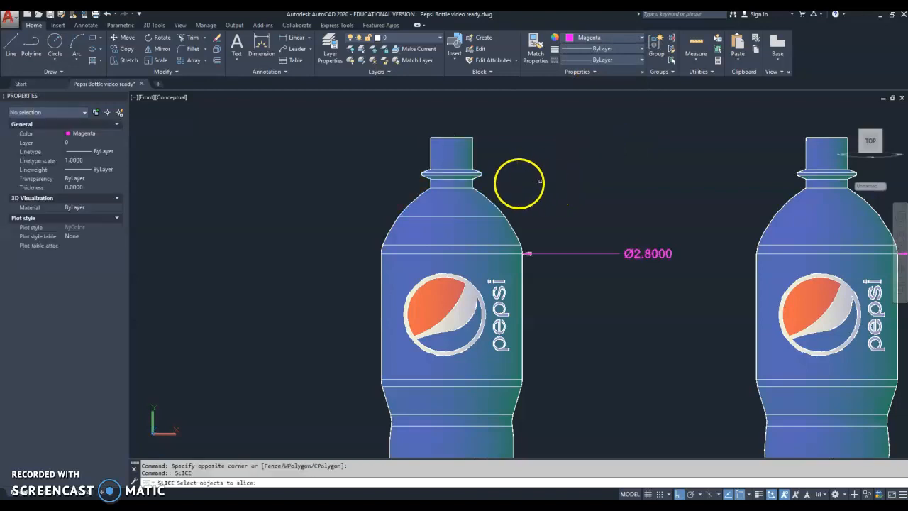
pyautogui.press('Escape')
pyautogui.press('Escape')
pyautogui.click(458, 194)
pyautogui.click(596, 38)
pyautogui.click(596, 135)
pyautogui.press('Escape')
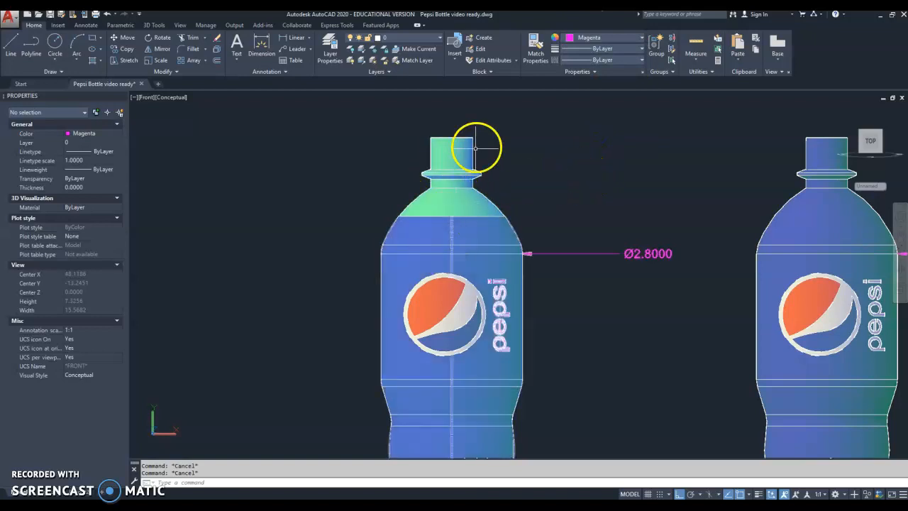
# Union the recoloured upper part with the rest of the original bottle
pyautogui.write('uni')
pyautogui.press('Return')
pyautogui.click(500, 181)
pyautogui.click(467, 229)
pyautogui.press('Return')
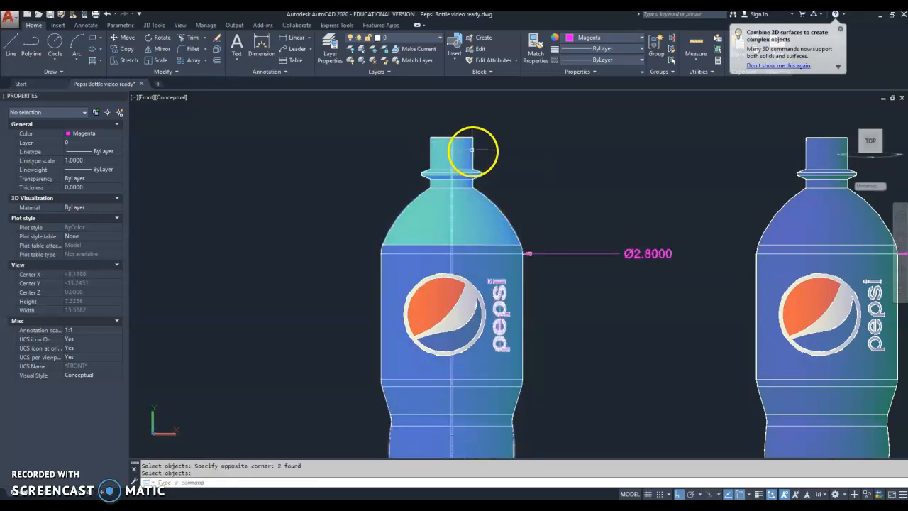
# Undo the union, the colour change and the shoulder slice on the original bottle
pyautogui.hotkey('ctrl', 'z')
pyautogui.hotkey('ctrl', 'z')
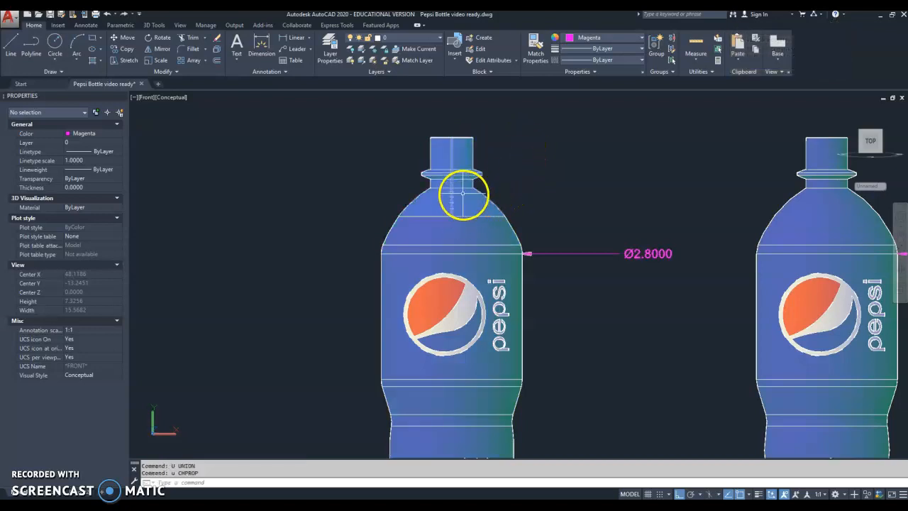
pyautogui.hotkey('ctrl', 'z')
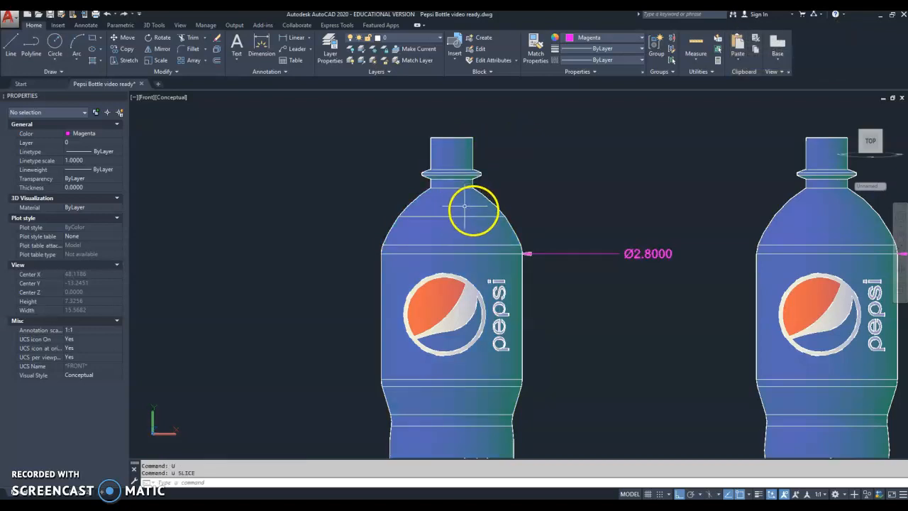
pyautogui.hotkey('ctrl', 'z')
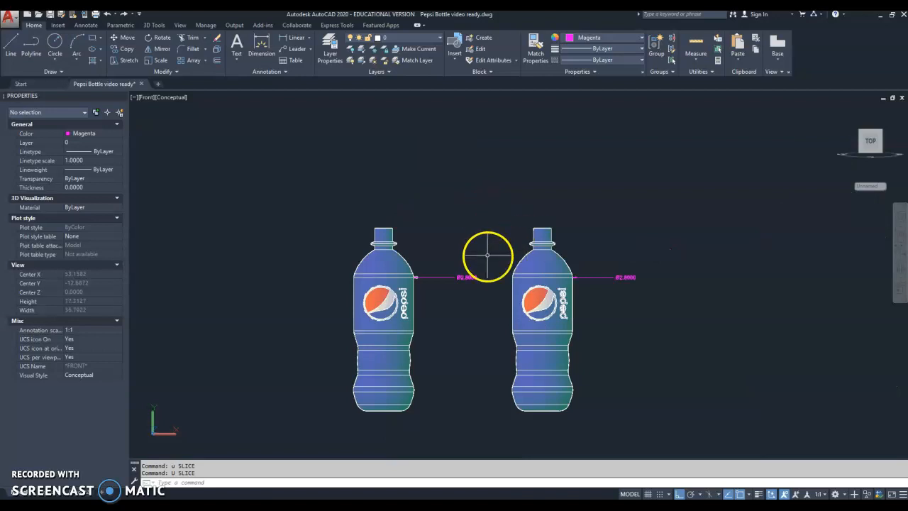
# Slice the original bottle horizontally along the edge line at the Ø2.8000 dimension above the logo, keeping both sides
pyautogui.scroll(6, 388, 254)
pyautogui.moveTo(387, 253); pyautogui.dragTo(463, 149, button='middle')
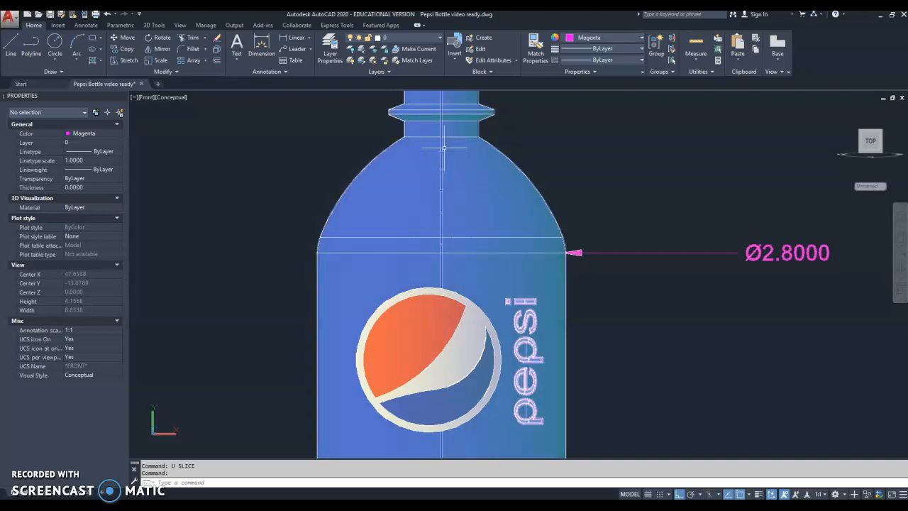
pyautogui.scroll(-2, 568, 277)
pyautogui.moveTo(566, 278); pyautogui.dragTo(519, 222, button='middle')
pyautogui.scroll(2, 485, 211)
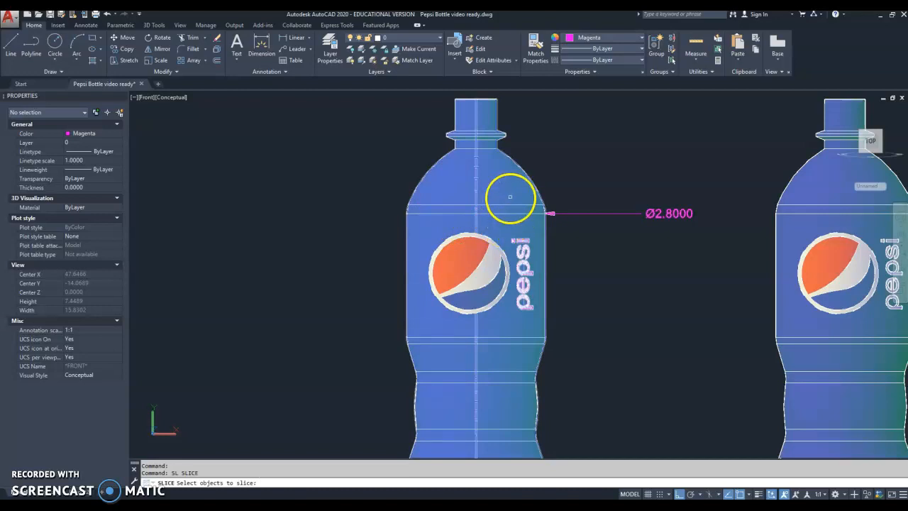
pyautogui.click(508, 192)
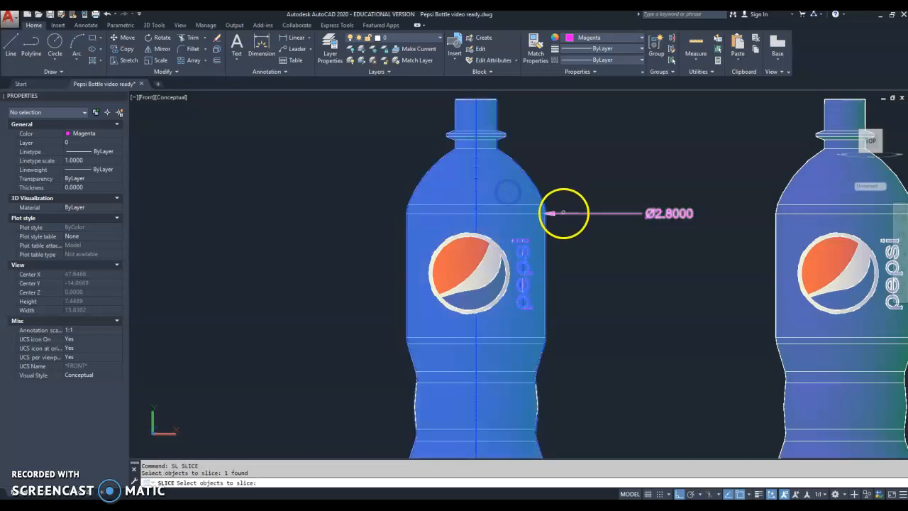
pyautogui.press('Return')
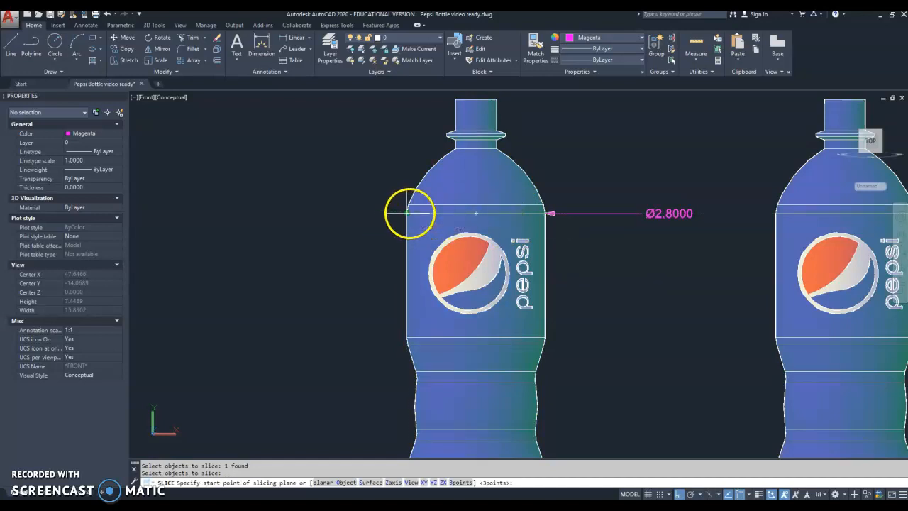
pyautogui.click(406, 213)
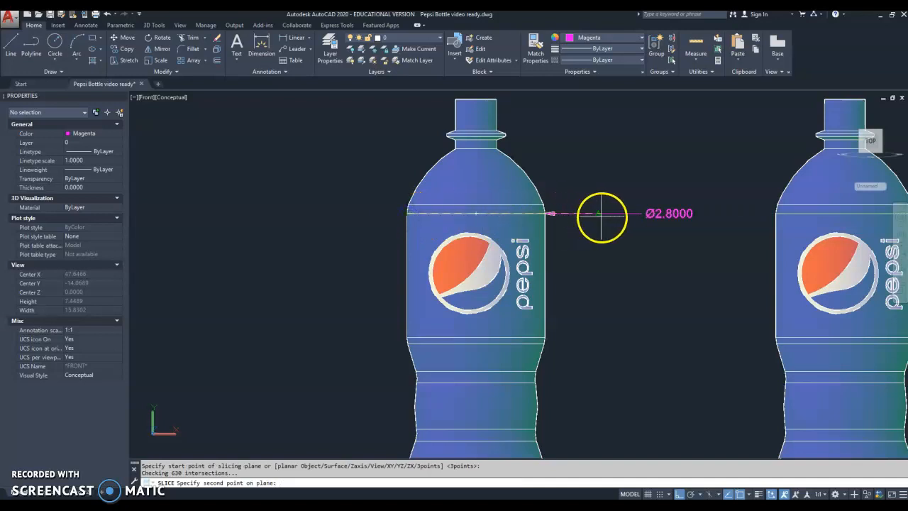
pyautogui.click(718, 222)
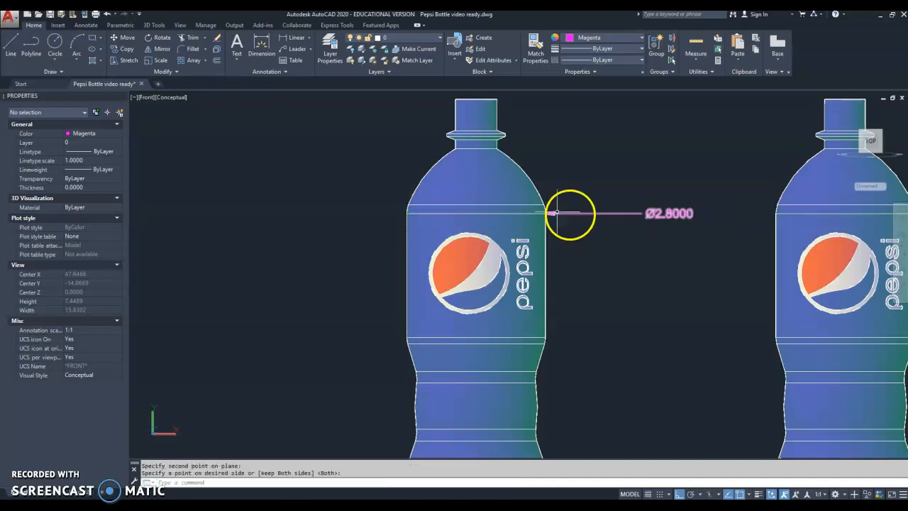
# Set the colour of the original bottle's sliced-off upper part to brown index colour 38
pyautogui.click(493, 191)
pyautogui.click(495, 195)
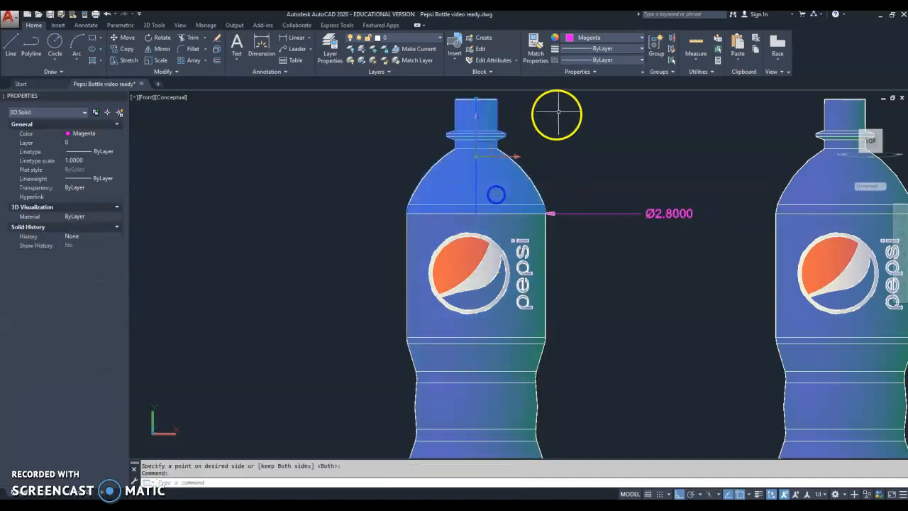
pyautogui.click(625, 39)
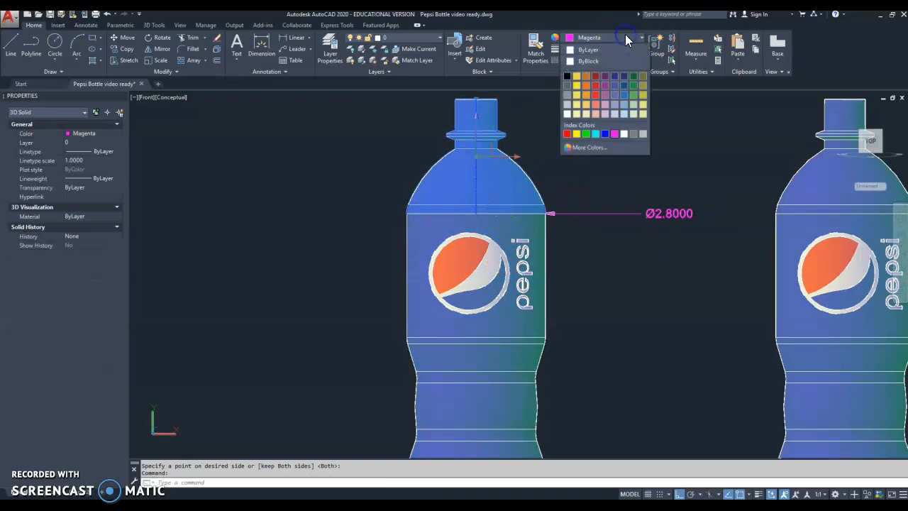
pyautogui.click(569, 147)
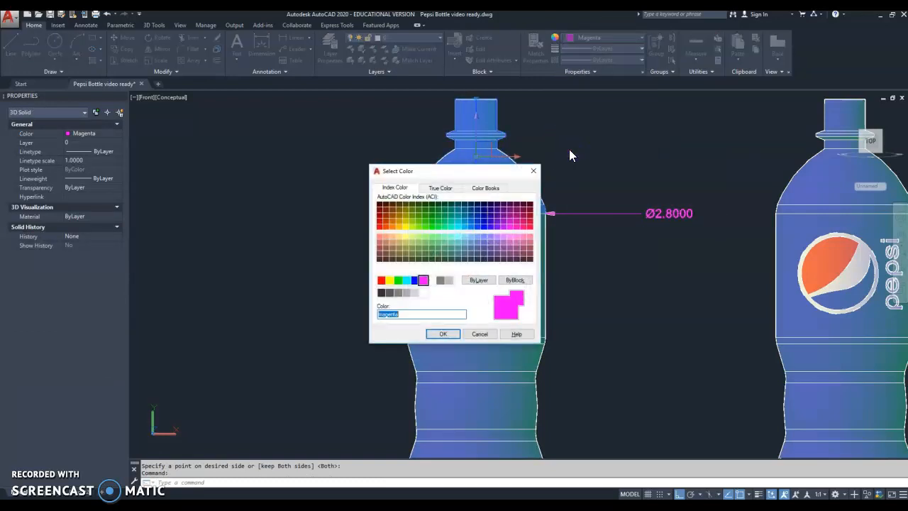
pyautogui.click(448, 334)
pyautogui.press('Escape')
pyautogui.press('Escape')
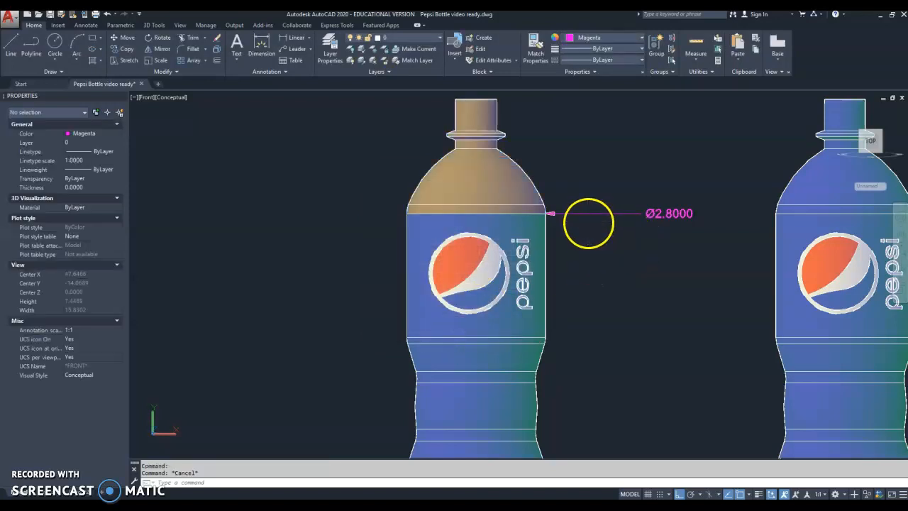
# Try to slice the original bottle's remaining body horizontally at the edge line below the logo
pyautogui.moveTo(579, 303); pyautogui.dragTo(568, 225, button='middle')
pyautogui.write('sl')
pyautogui.press('Return')
pyautogui.click(527, 250)
pyautogui.press('Return')
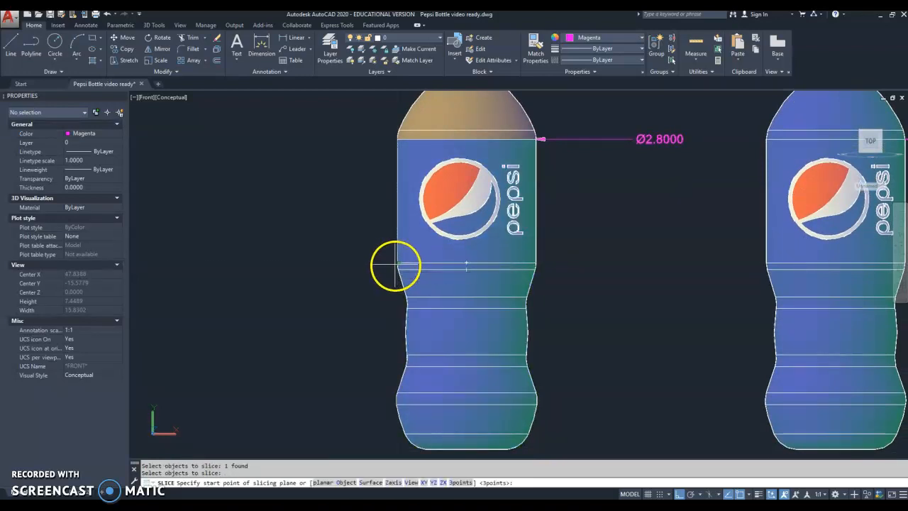
pyautogui.click(395, 265)
pyautogui.click(588, 263)
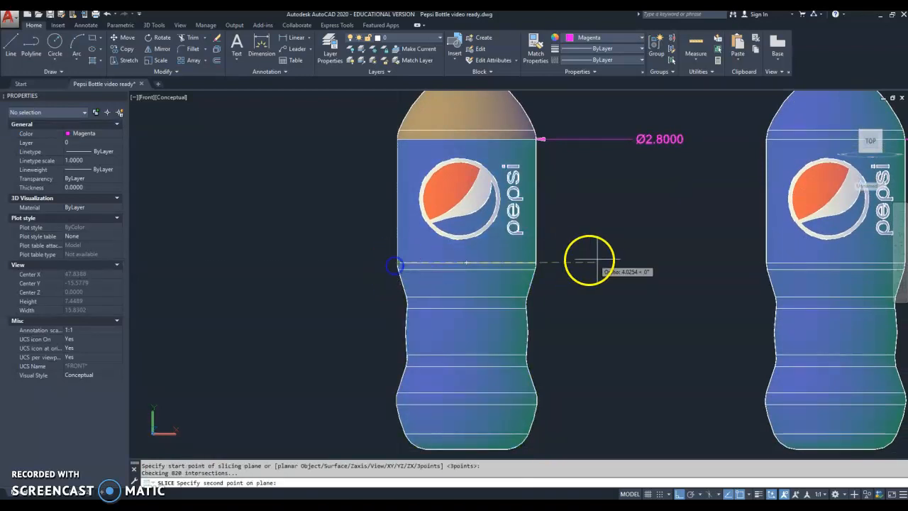
pyautogui.press('Escape')
pyautogui.click(508, 326)
pyautogui.click(616, 37)
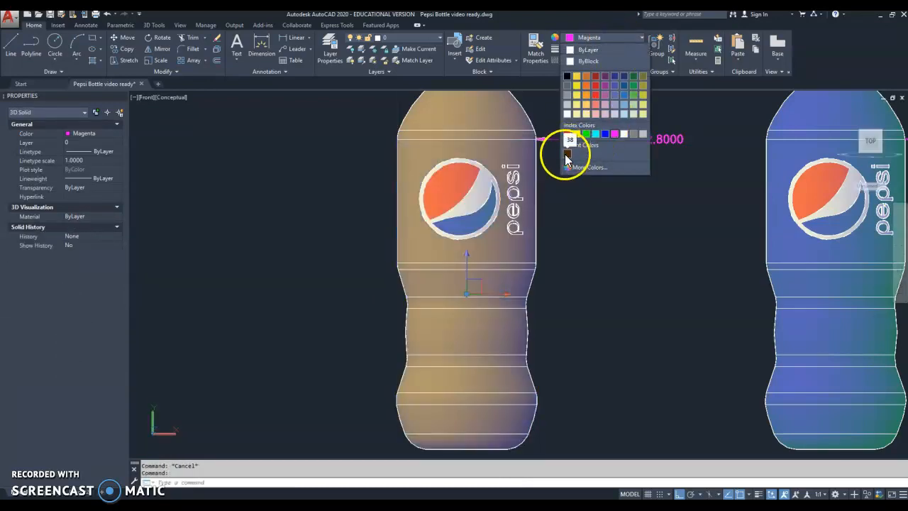
pyautogui.press('Escape')
pyautogui.click(525, 345)
pyautogui.press('Escape')
pyautogui.click(526, 275)
pyautogui.press('Escape')
# Slice the original bottle's remaining body horizontally at the edge line just below the logo section, keeping both sides
pyautogui.write('s')
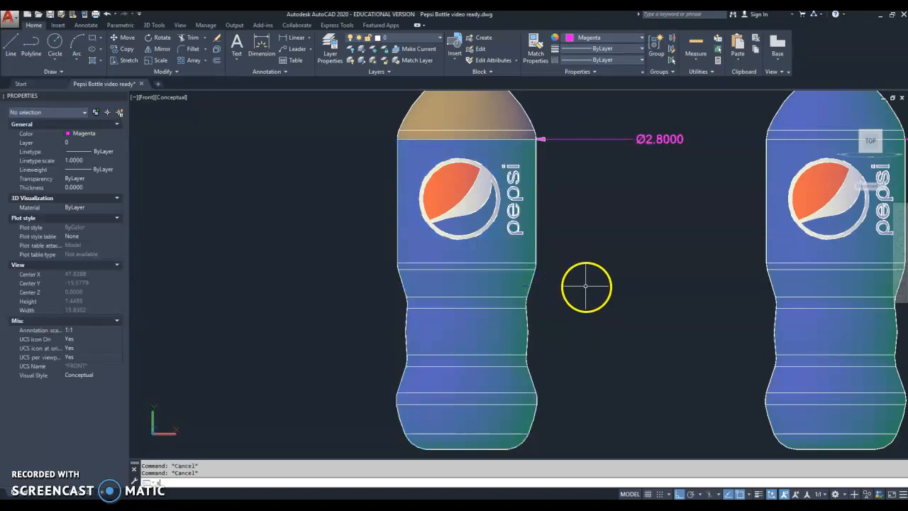
pyautogui.write('lice')
pyautogui.press('Return')
pyautogui.click(506, 314)
pyautogui.press('Return')
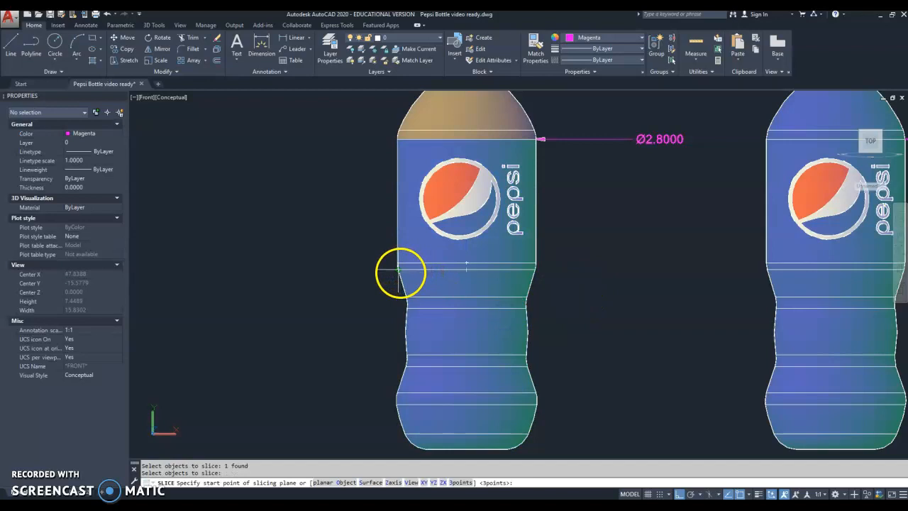
pyautogui.click(398, 269)
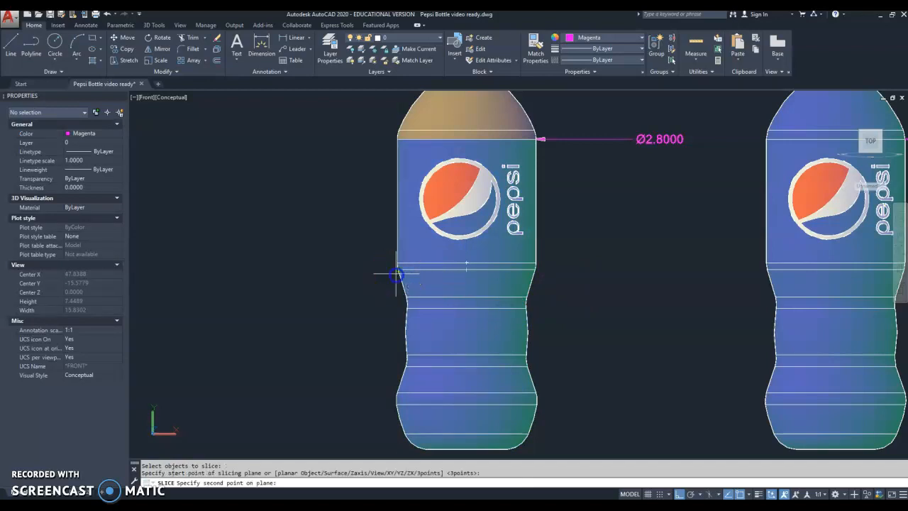
pyautogui.click(565, 266)
# Set the colour of the original bottle's sliced-off lower part to brown index colour 38
pyautogui.click(523, 300)
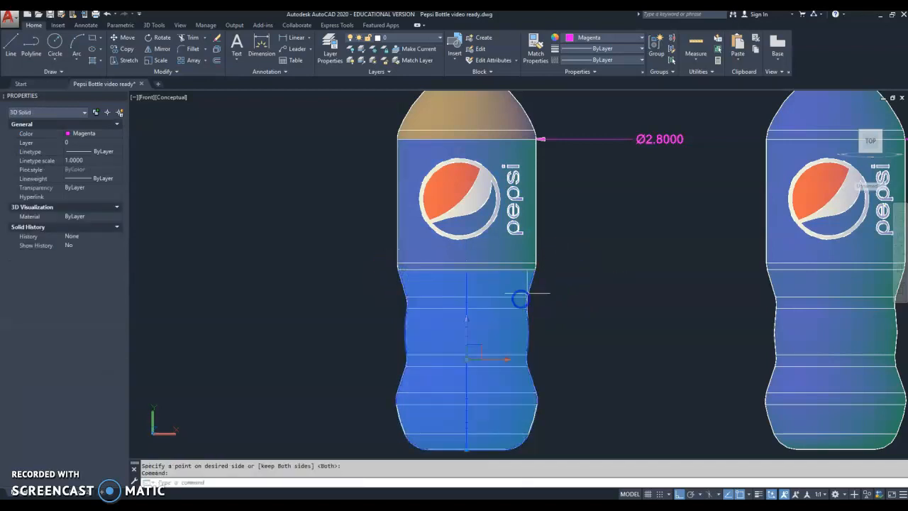
pyautogui.click(617, 41)
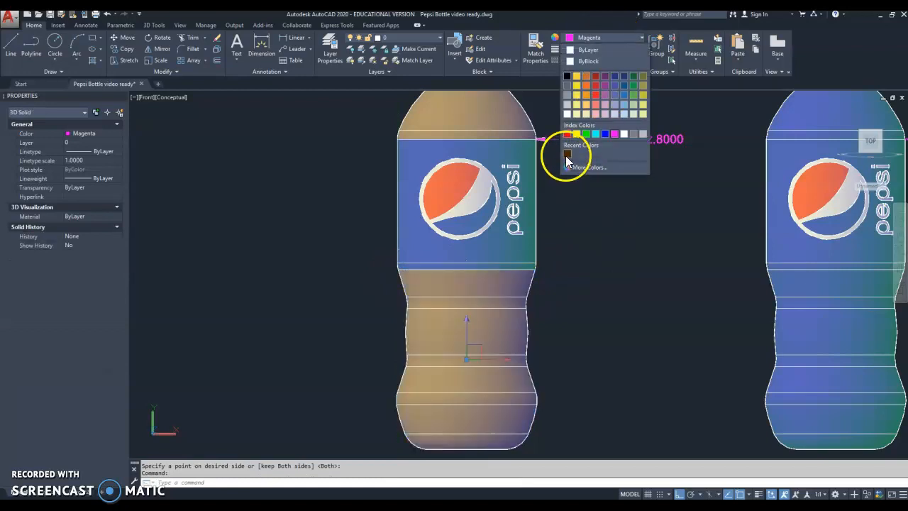
pyautogui.click(570, 152)
pyautogui.press('Escape')
pyautogui.press('Escape')
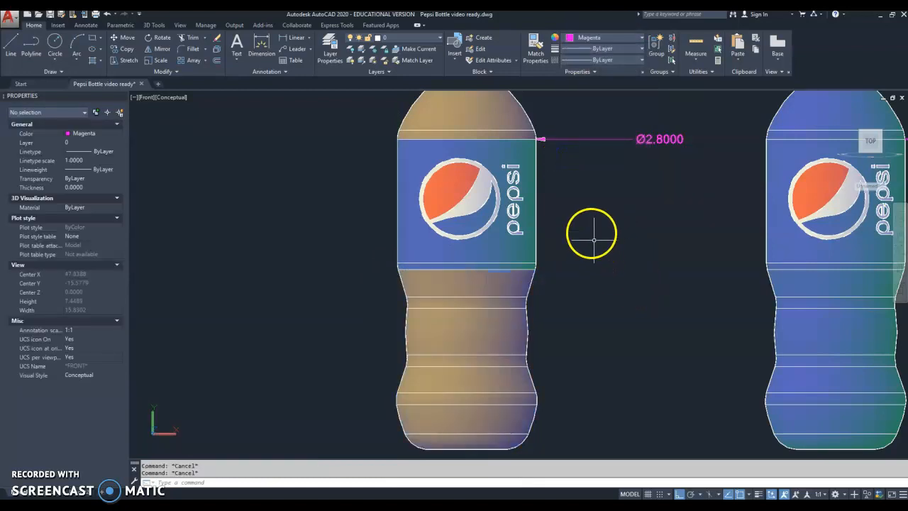
# Preview the bottles in the Realistic visual style and return to the Conceptual style
pyautogui.click(173, 103)
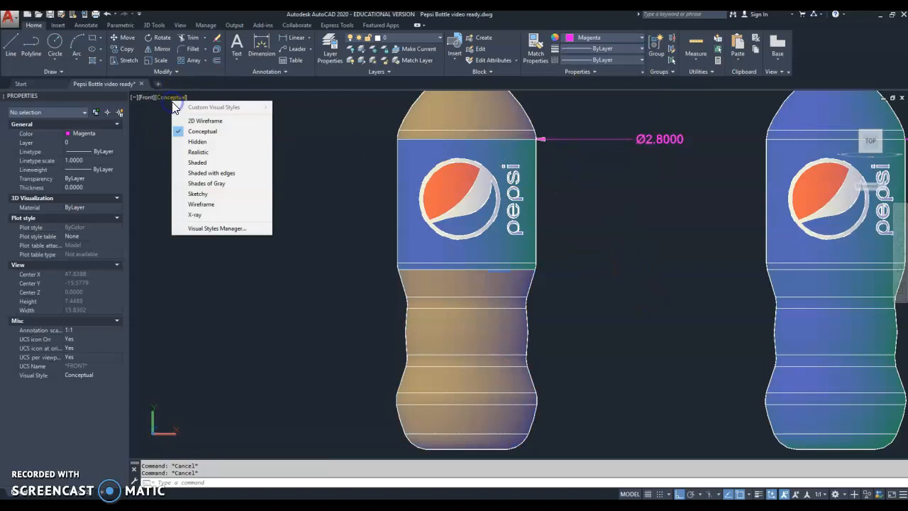
pyautogui.click(198, 151)
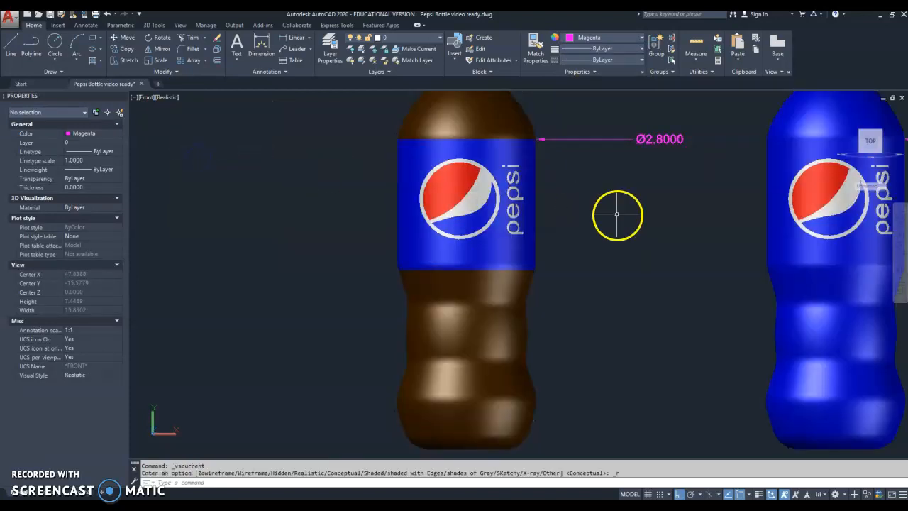
pyautogui.scroll(-2, 634, 220)
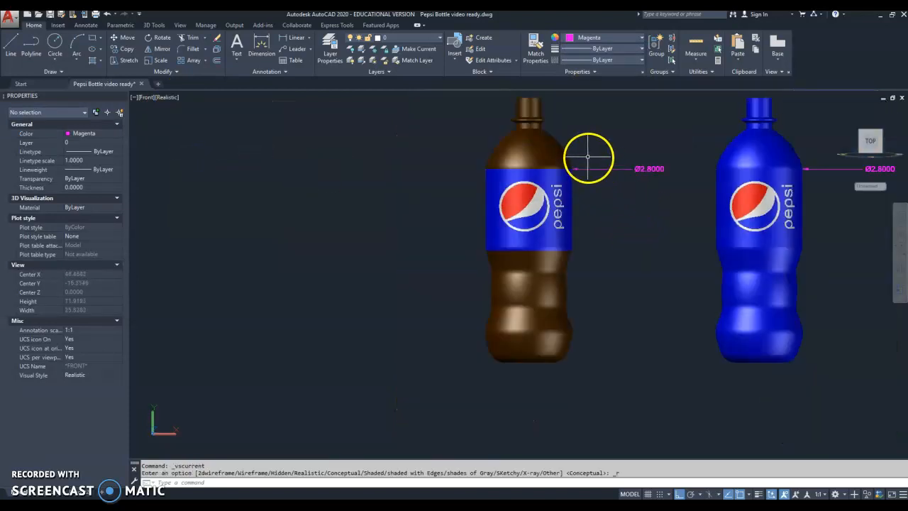
pyautogui.click(167, 102)
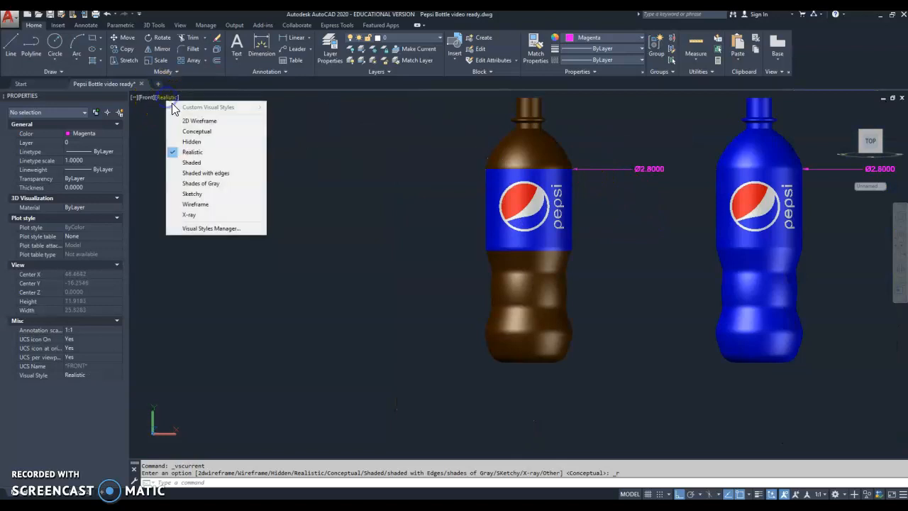
pyautogui.click(182, 126)
# Draw a horizontal trial line from the upper edge of the original bottle's neck ring and erase it
pyautogui.moveTo(575, 143); pyautogui.dragTo(571, 168, button='middle')
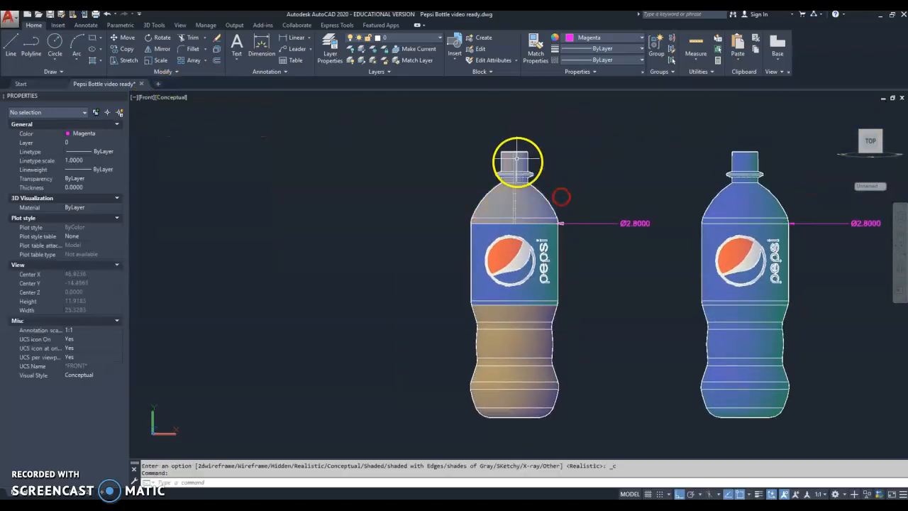
pyautogui.scroll(5, 518, 174)
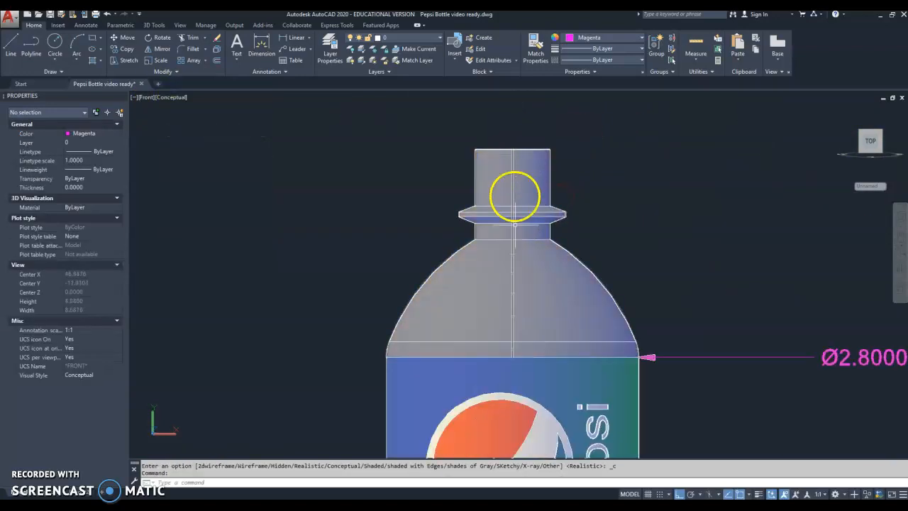
pyautogui.write('l')
pyautogui.press('Return')
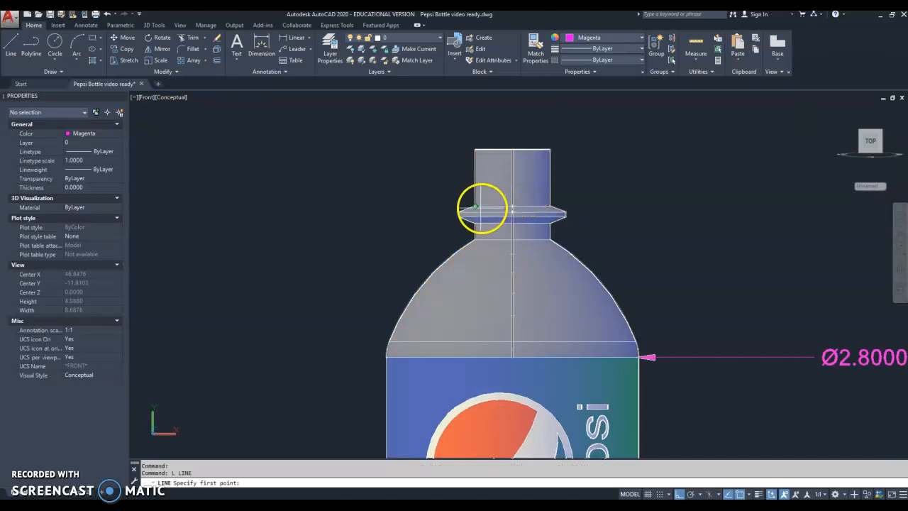
pyautogui.click(474, 206)
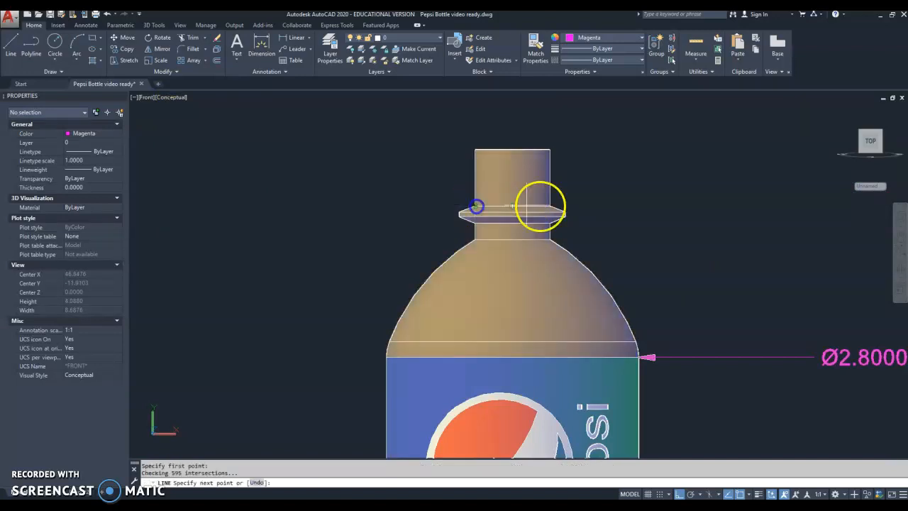
pyautogui.click(618, 204)
pyautogui.press('Escape')
pyautogui.click(629, 197)
pyautogui.click(607, 224)
pyautogui.write('e')
pyautogui.press('Return')
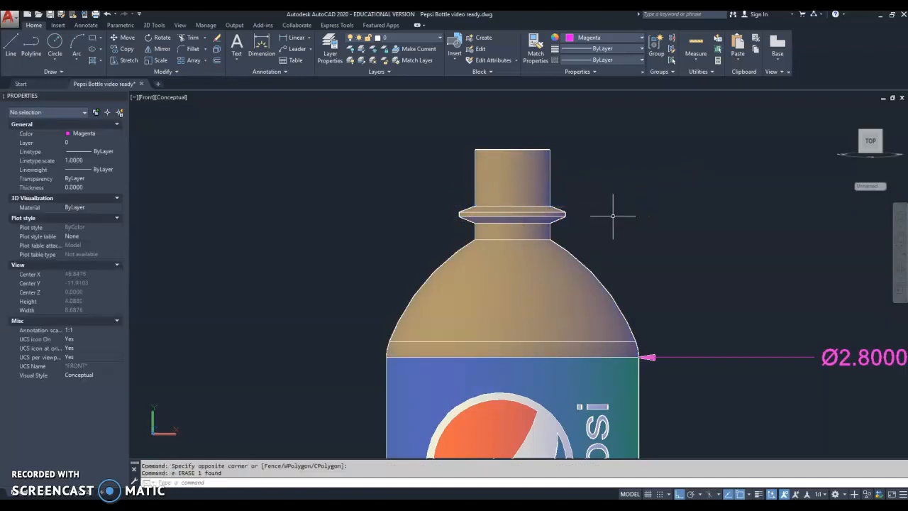
# Slice the original bottle's upper part horizontally at the upper edge of the neck ring, keeping both sides
pyautogui.write('sl')
pyautogui.press('Return')
pyautogui.click(543, 188)
pyautogui.press('Return')
pyautogui.click(475, 206)
pyautogui.click(612, 207)
pyautogui.press('Return')
# Set the colour of the sliced-off cap section above the neck ring to white
pyautogui.click(538, 179)
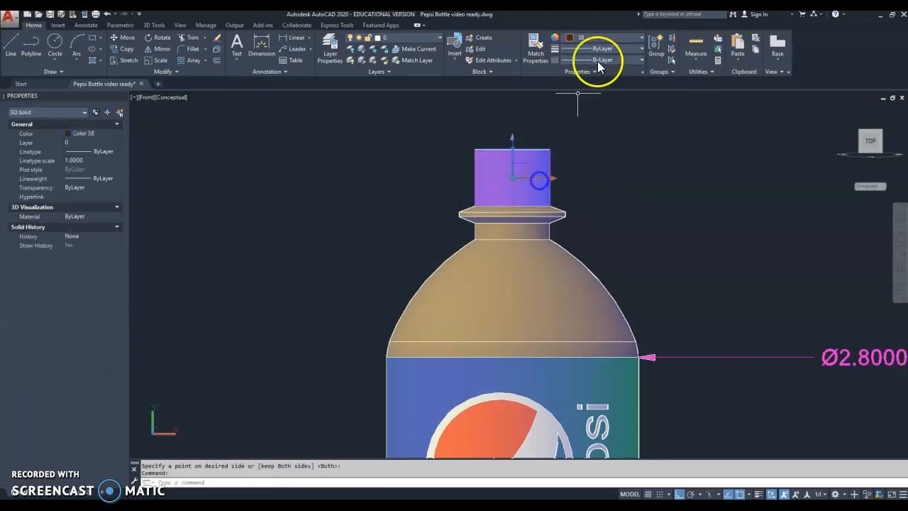
pyautogui.click(617, 39)
pyautogui.click(621, 132)
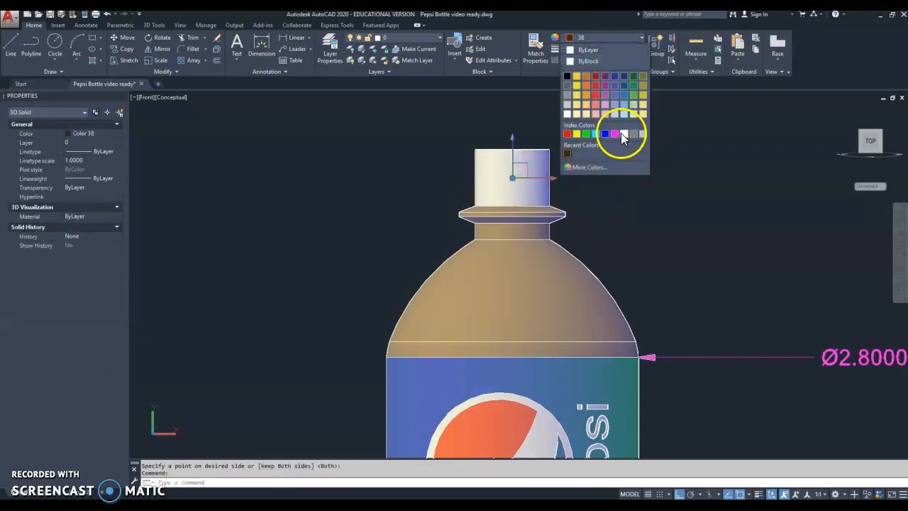
pyautogui.press('Escape')
pyautogui.press('Escape')
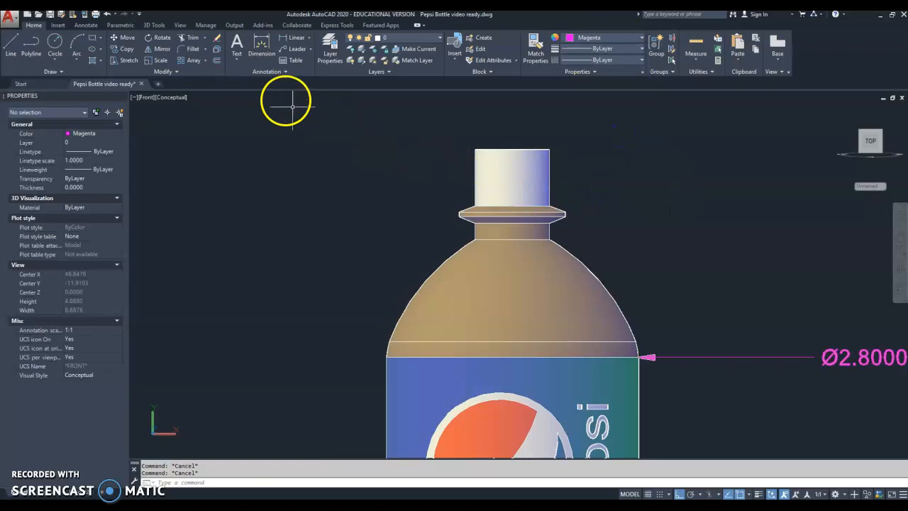
# Change the visual style to Realistic and bring both whole bottles into view
pyautogui.scroll(-1, 314, 134)
pyautogui.click(162, 97)
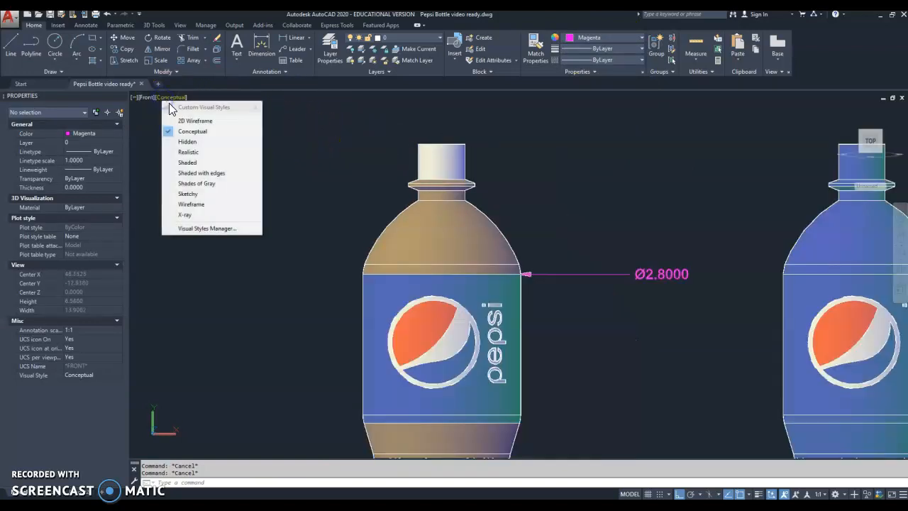
pyautogui.click(187, 151)
pyautogui.scroll(-2, 529, 203)
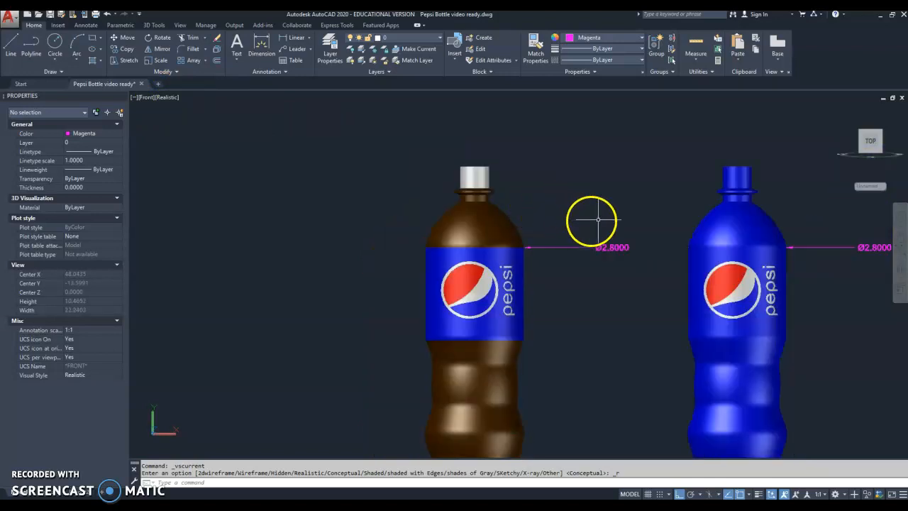
pyautogui.moveTo(595, 331); pyautogui.dragTo(583, 288, button='middle')
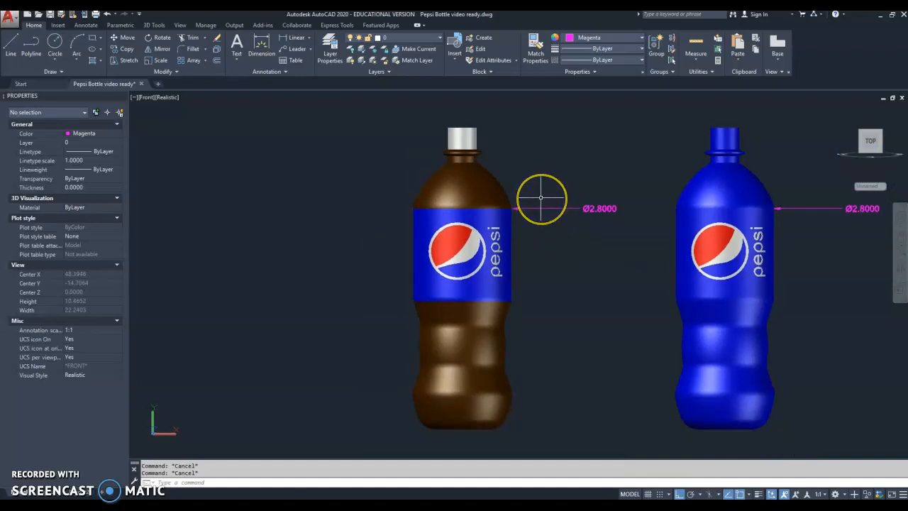
pyautogui.press('Return')
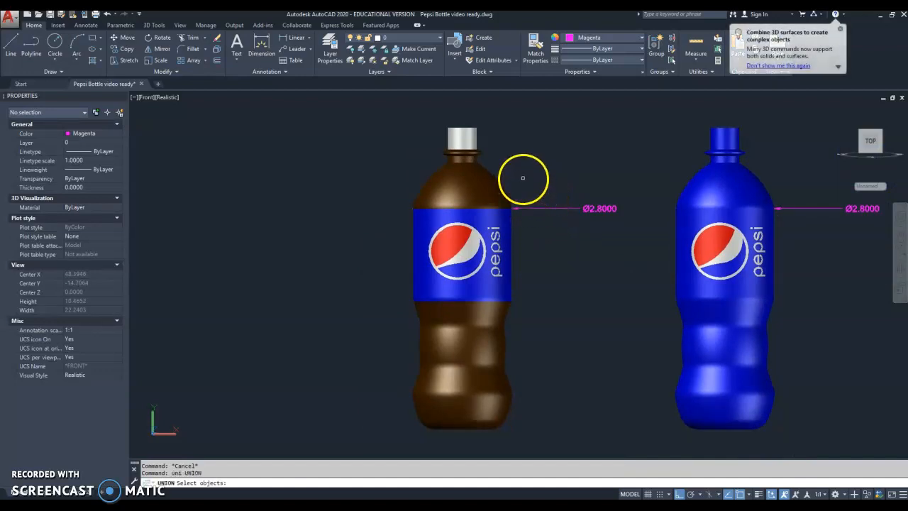
pyautogui.click(523, 178)
pyautogui.click(440, 209)
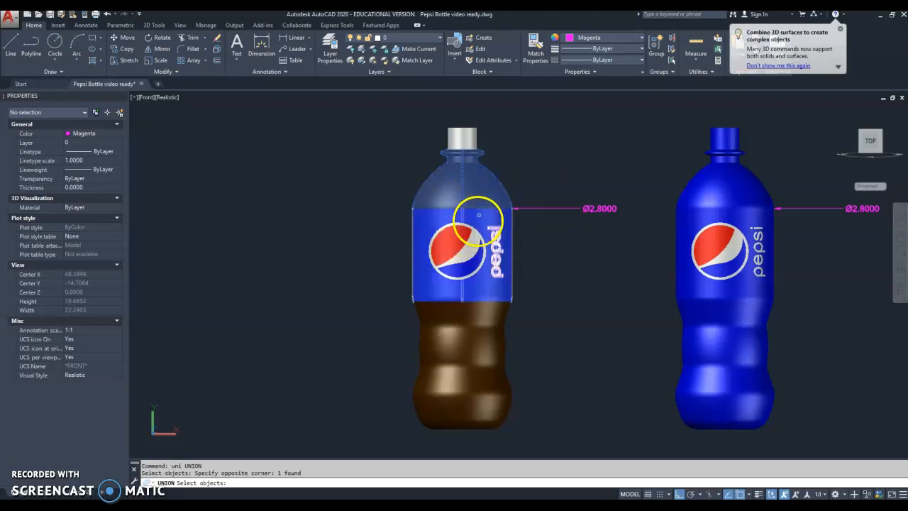
pyautogui.press('Escape')
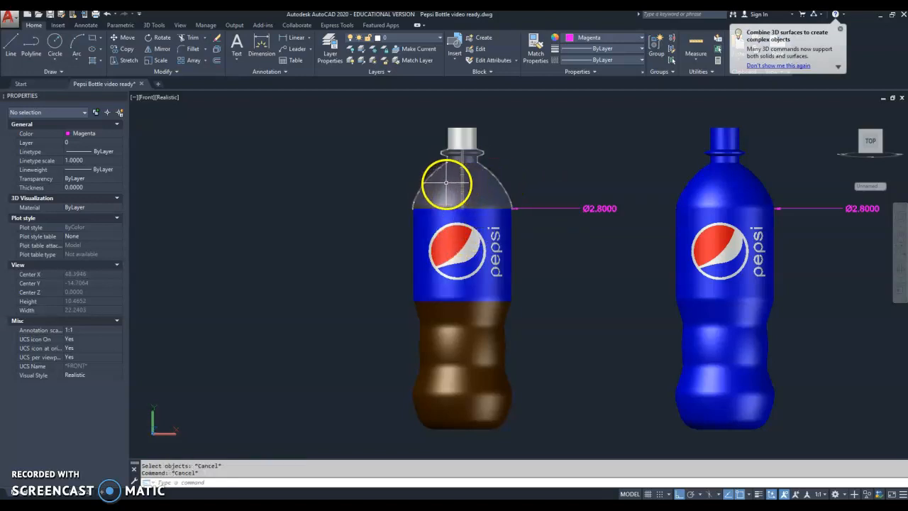
# Union the original bottle's cap, brown shoulder, blue label section and brown lower body into one solid
pyautogui.press('Return')
pyautogui.click(463, 146)
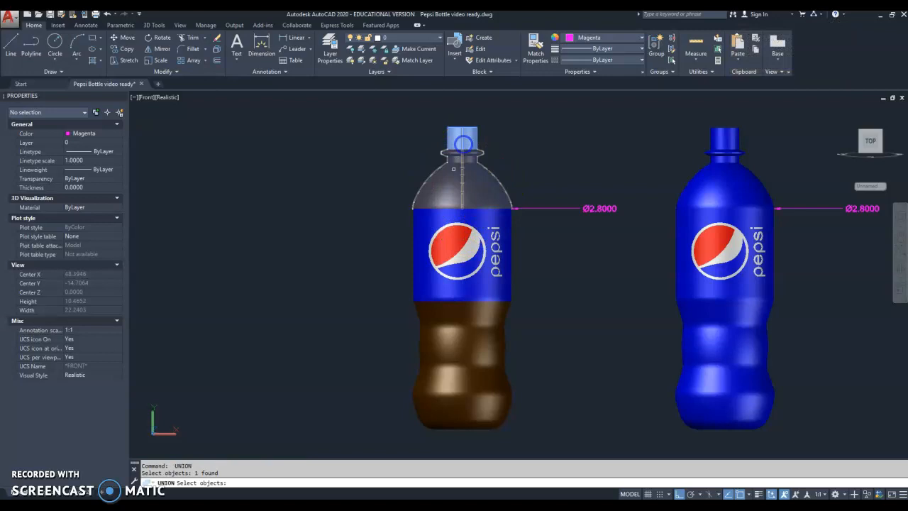
pyautogui.click(451, 180)
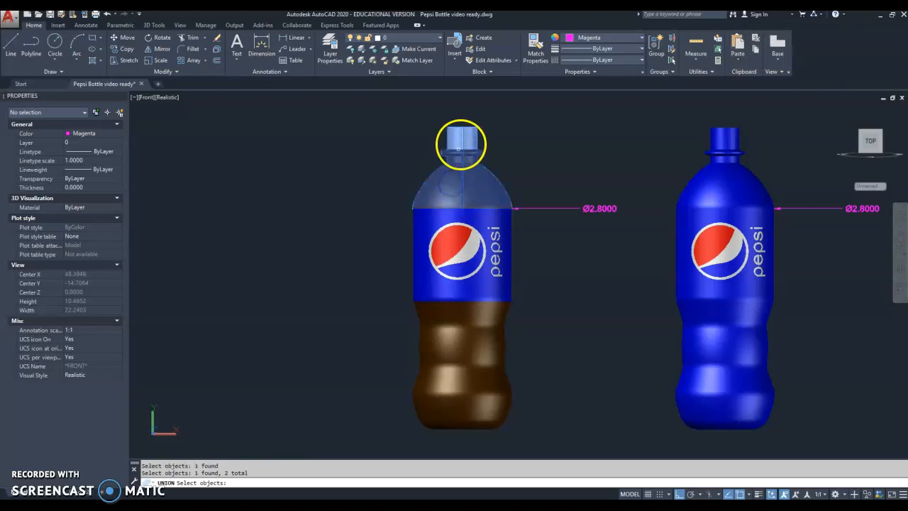
pyautogui.click(426, 228)
pyautogui.click(426, 340)
pyautogui.click(509, 321)
pyautogui.press('Return')
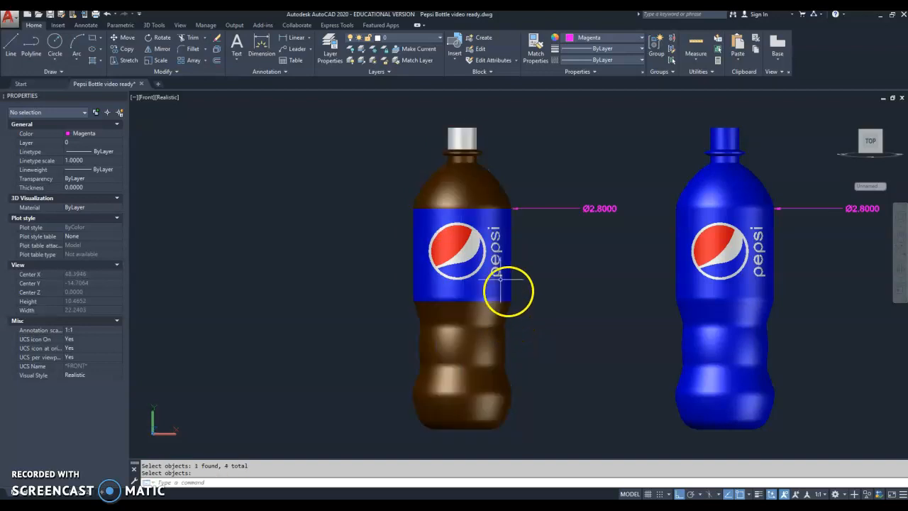
pyautogui.click(434, 210)
pyautogui.press('Escape')
pyautogui.press('Escape')
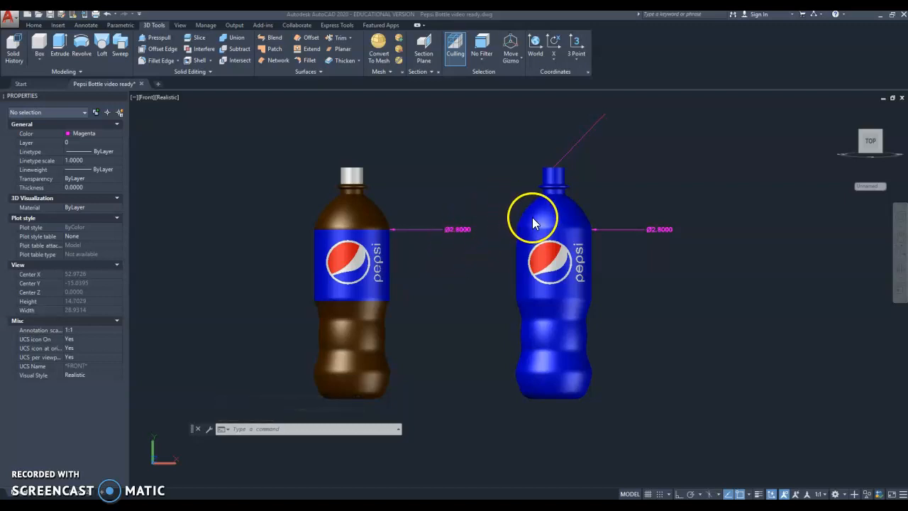
pyautogui.click(494, 205)
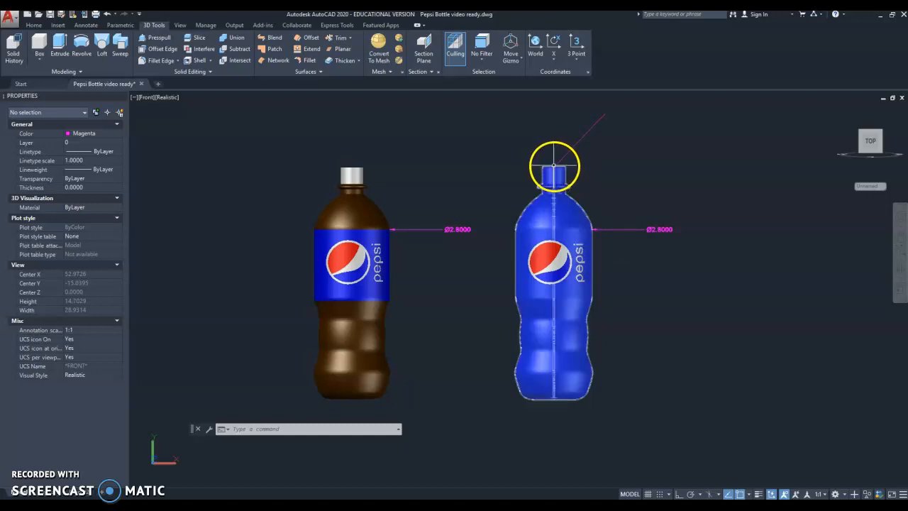
pyautogui.click(572, 148)
pyautogui.moveTo(558, 170)
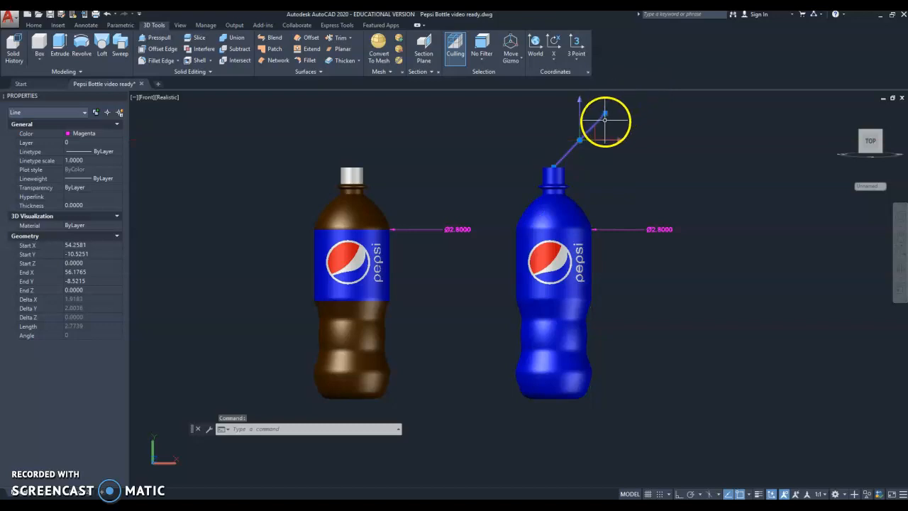
pyautogui.press('Escape')
pyautogui.press('Escape')
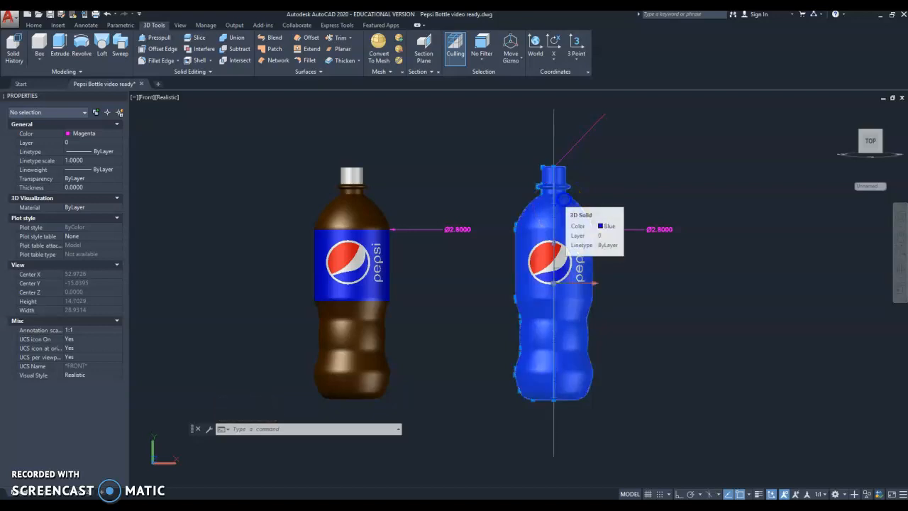
# Try erasing the second bottle's blue body around its logo, and undo the erase
pyautogui.click(559, 204)
pyautogui.write('e')
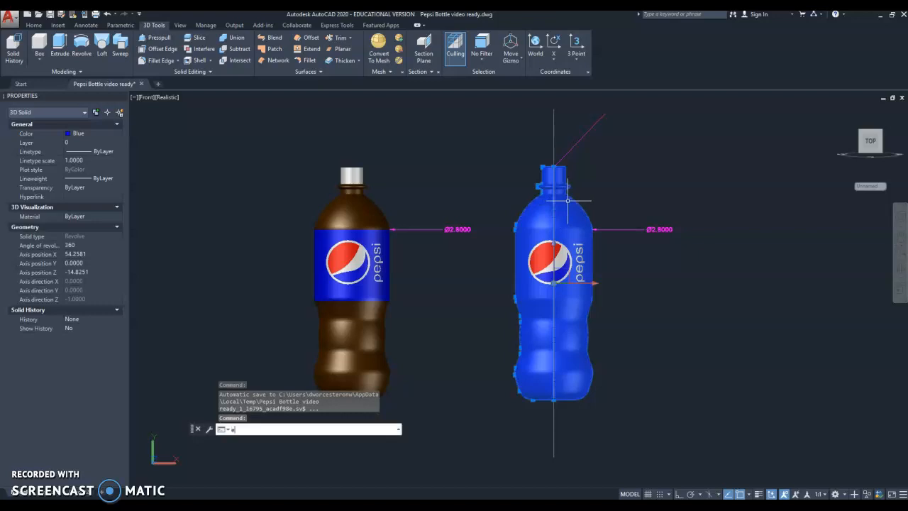
pyautogui.press('Return')
pyautogui.scroll(5, 387, 260)
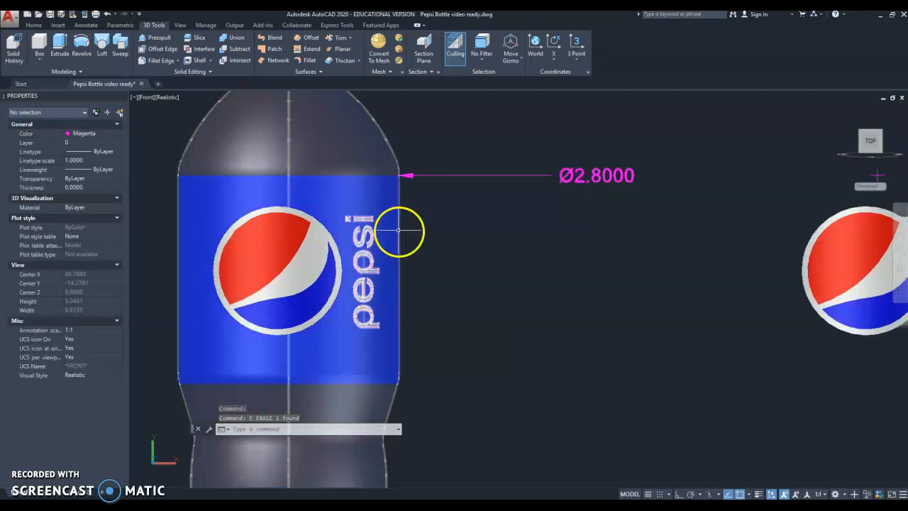
pyautogui.write('u')
pyautogui.press('Return')
pyautogui.press('Return')
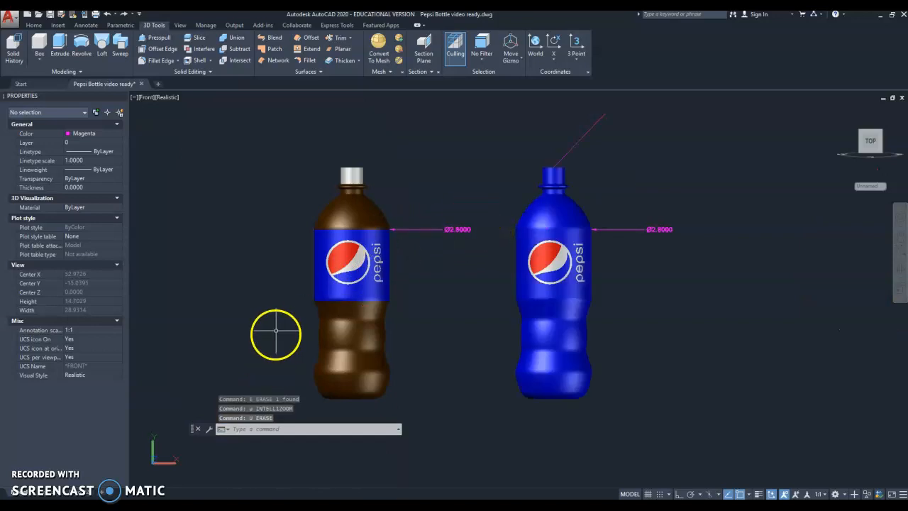
pyautogui.click(22, 485)
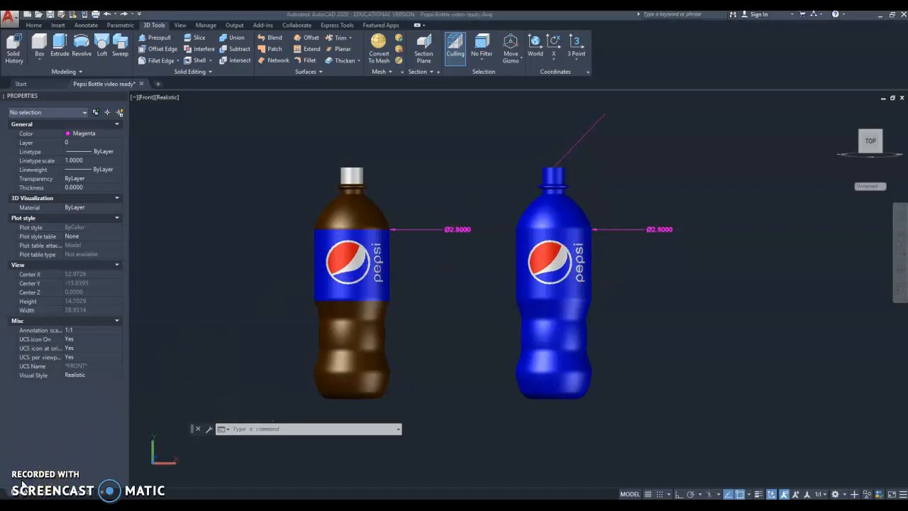
# Examine the first bottle's lower body and the raised edges of its pepsi lettering up close
pyautogui.click(476, 225)
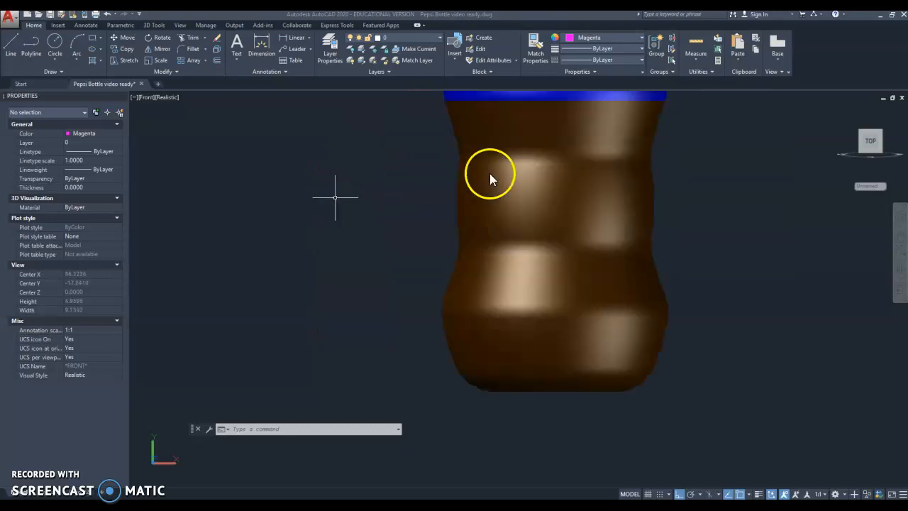
pyautogui.click(413, 396)
pyautogui.moveTo(505, 283); pyautogui.dragTo(368, 416, button='middle')
pyautogui.click(432, 324)
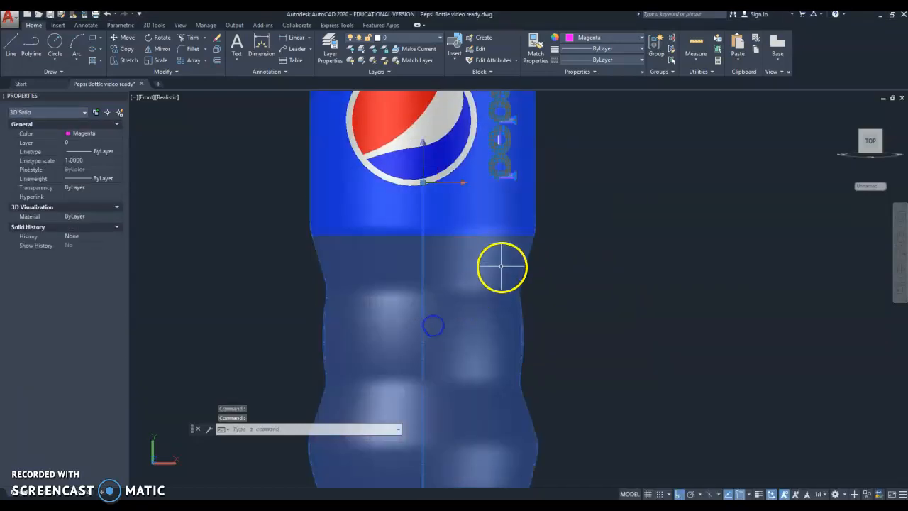
pyautogui.scroll(-2, 511, 268)
pyautogui.scroll(6, 511, 179)
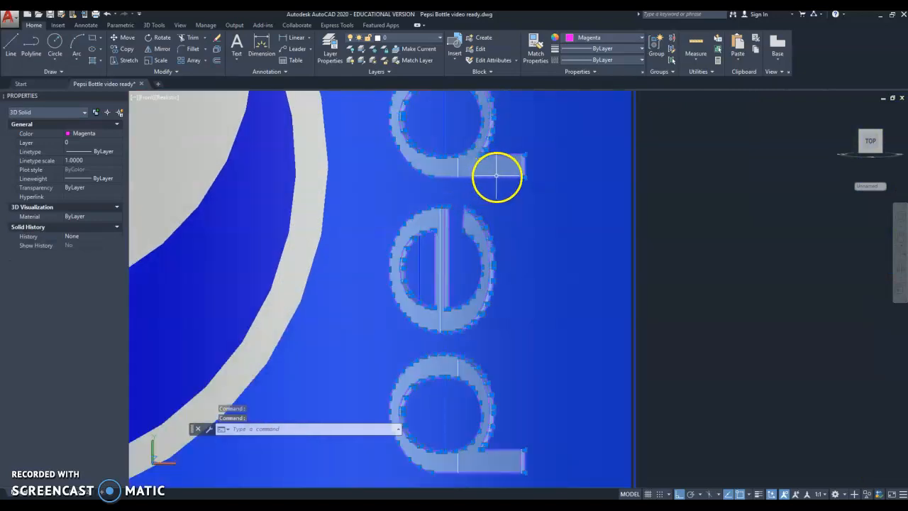
pyautogui.scroll(3, 500, 177)
pyautogui.scroll(-10, 501, 181)
pyautogui.moveTo(588, 213); pyautogui.dragTo(392, 257, button='middle')
pyautogui.press('Escape')
pyautogui.press('Escape')
# Inspect the second bottle's logo and lettering, then compare both bottles from an angled view down to the first bottle's cap
pyautogui.click(554, 269)
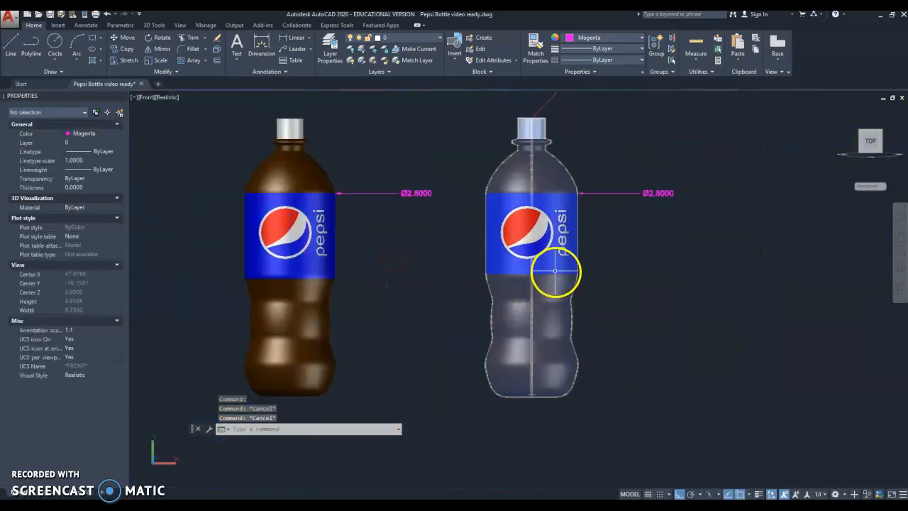
pyautogui.scroll(6, 555, 269)
pyautogui.moveTo(568, 229); pyautogui.dragTo(532, 314, button='middle')
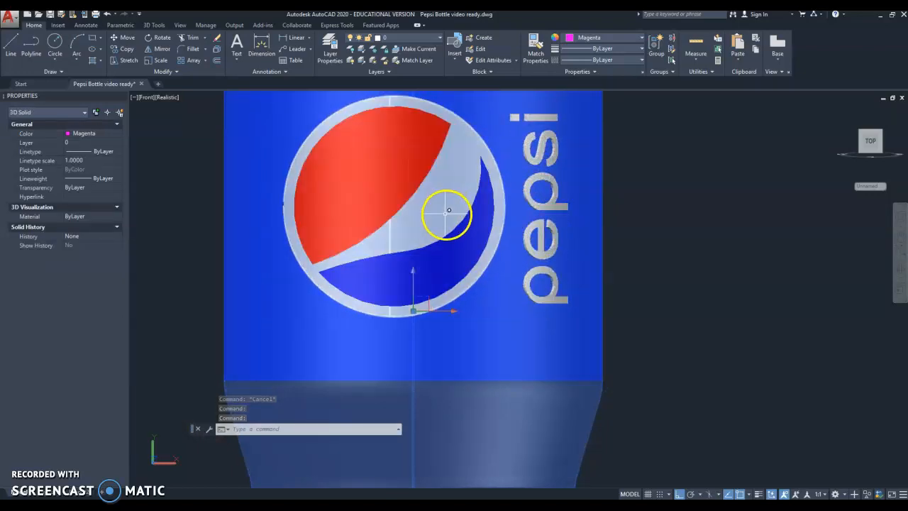
pyautogui.scroll(-8, 515, 277)
pyautogui.press('Escape')
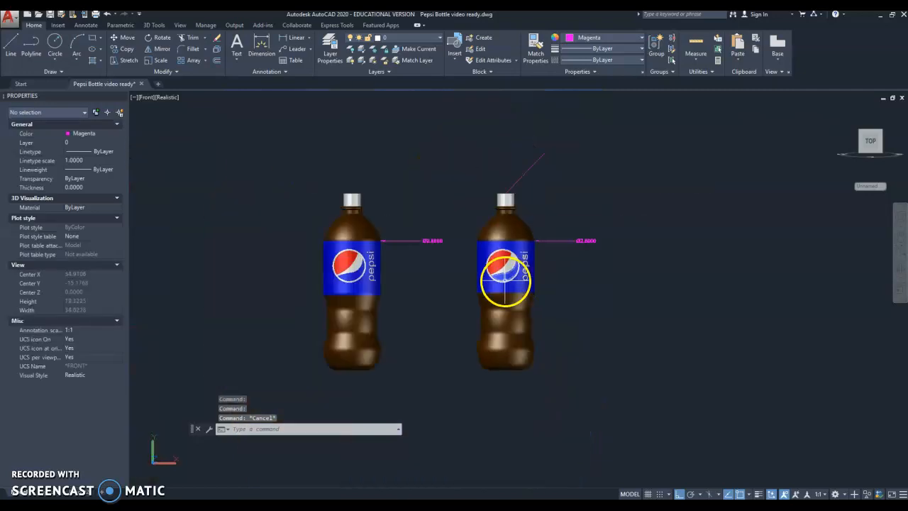
pyautogui.scroll(-3, 450, 320)
pyautogui.moveTo(429, 275); pyautogui.dragTo(442, 324, button='middle')
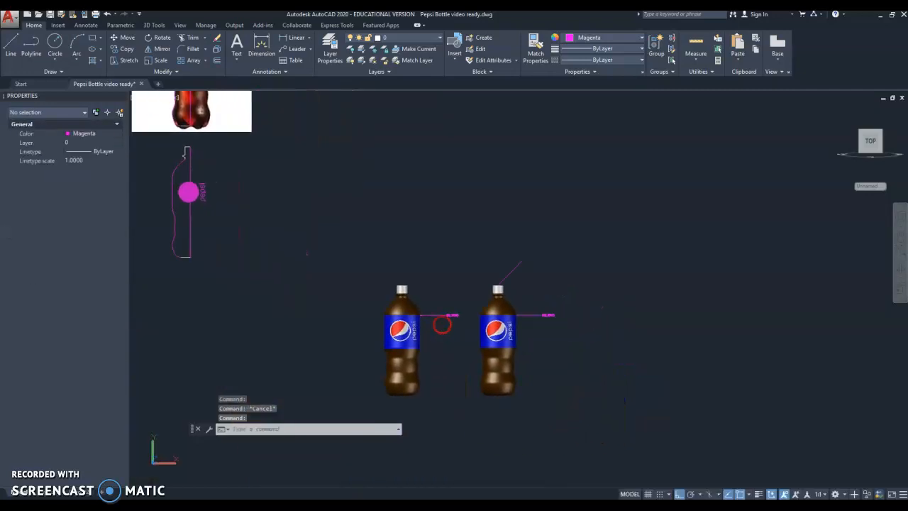
pyautogui.scroll(3, 413, 301)
pyautogui.scroll(2, 413, 301)
pyautogui.moveTo(432, 276); pyautogui.dragTo(402, 234, button='middle')
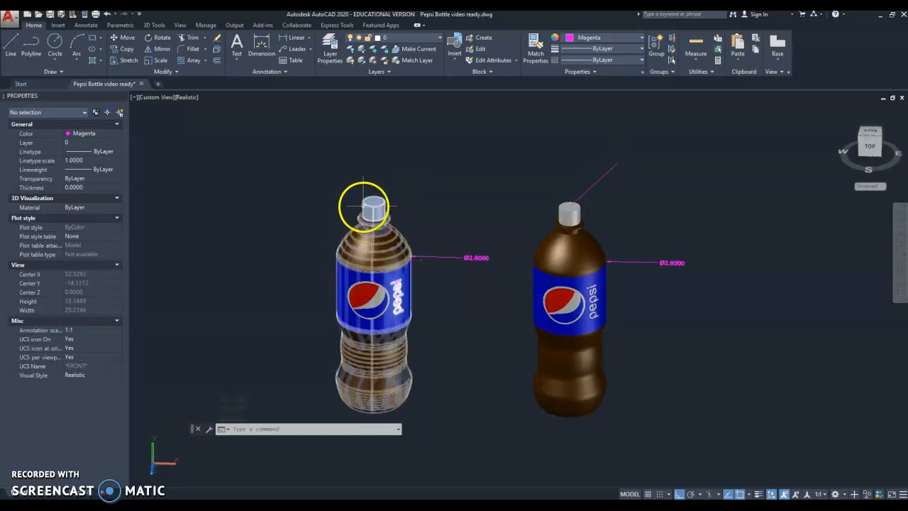
pyautogui.scroll(8, 366, 205)
pyautogui.scroll(-4, 430, 227)
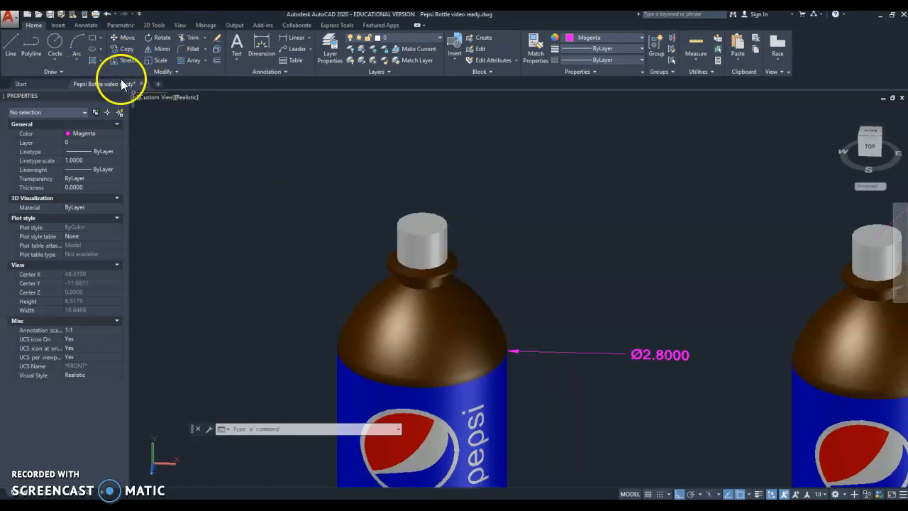
pyautogui.click(155, 25)
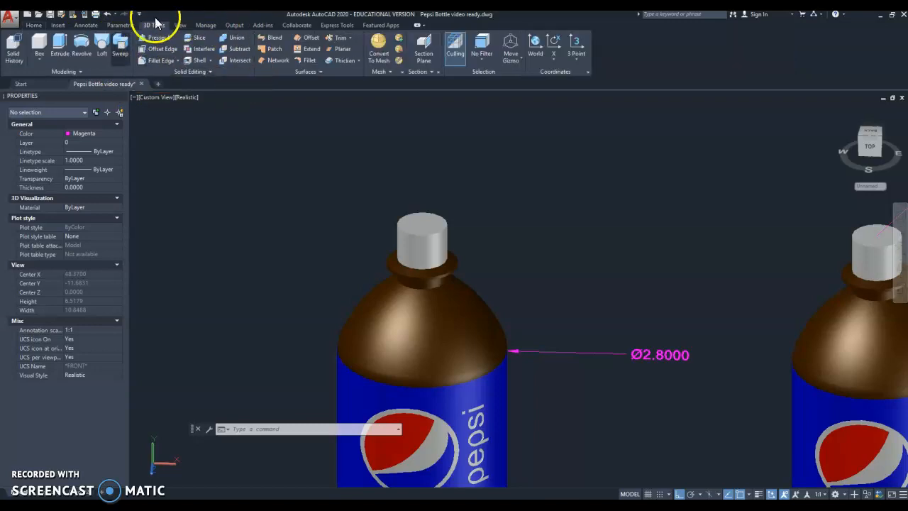
pyautogui.click(195, 62)
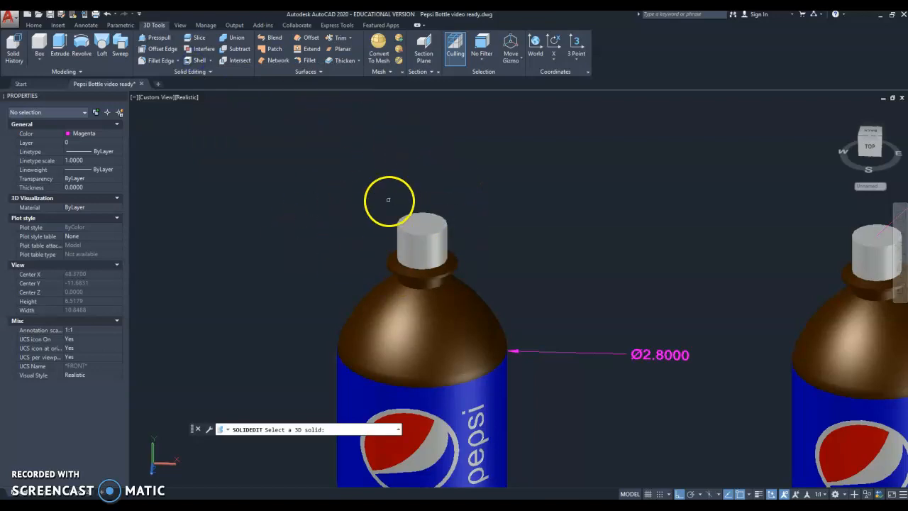
pyautogui.click(426, 216)
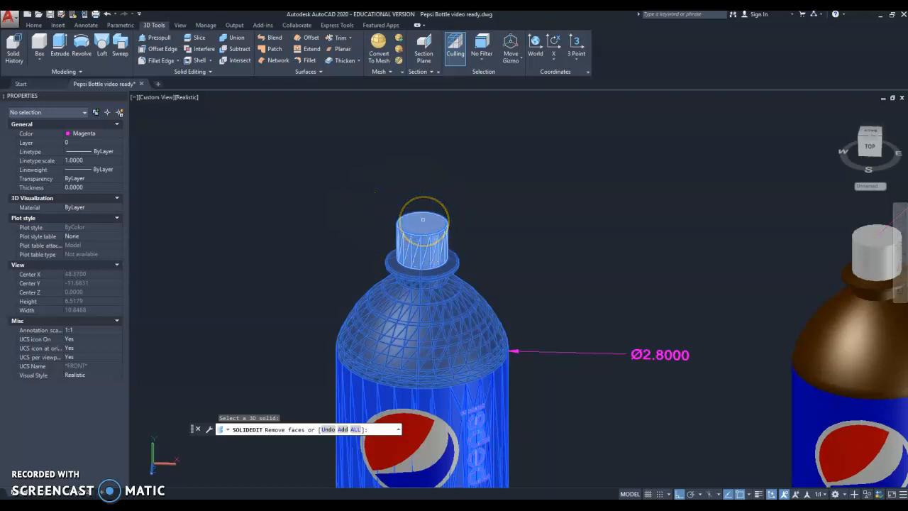
pyautogui.click(424, 221)
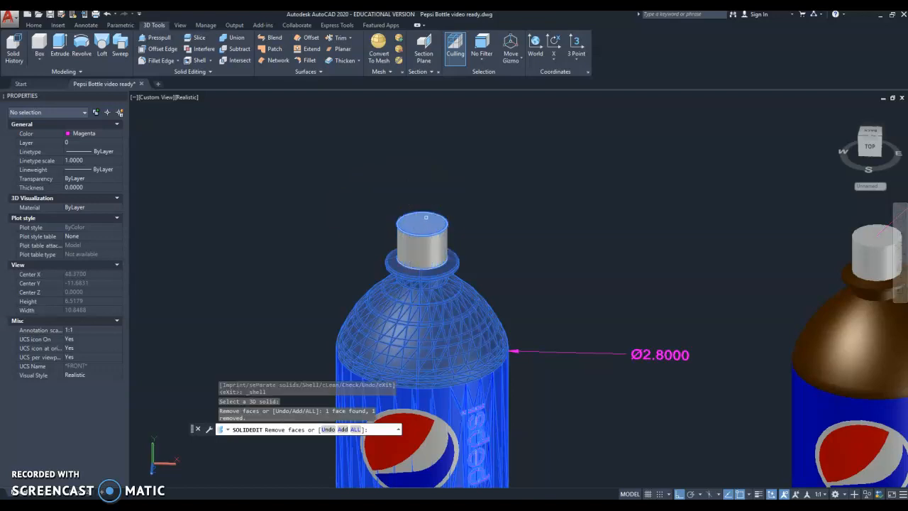
pyautogui.click(416, 256)
pyautogui.press('Escape')
pyautogui.press('Return')
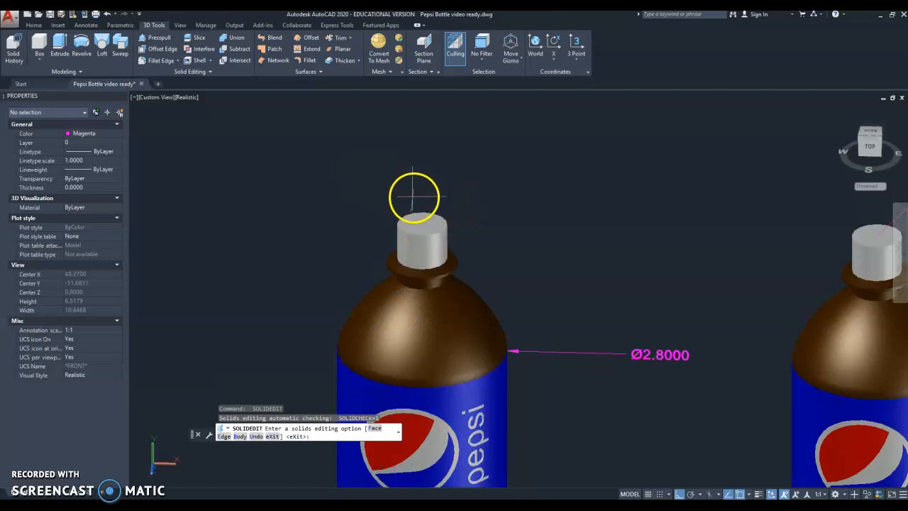
pyautogui.press('Escape')
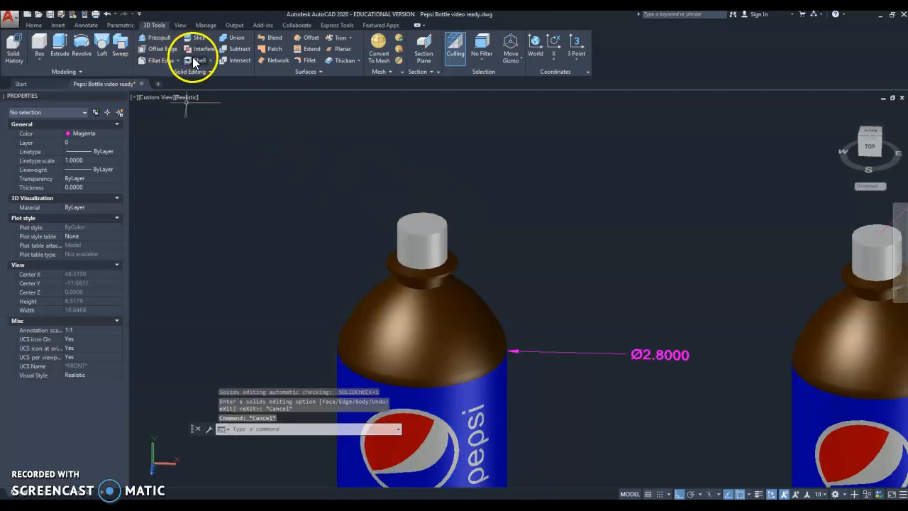
# Shell the first bottle with a .05 offset, removing the cap's top face, and look down into the opening
pyautogui.click(193, 61)
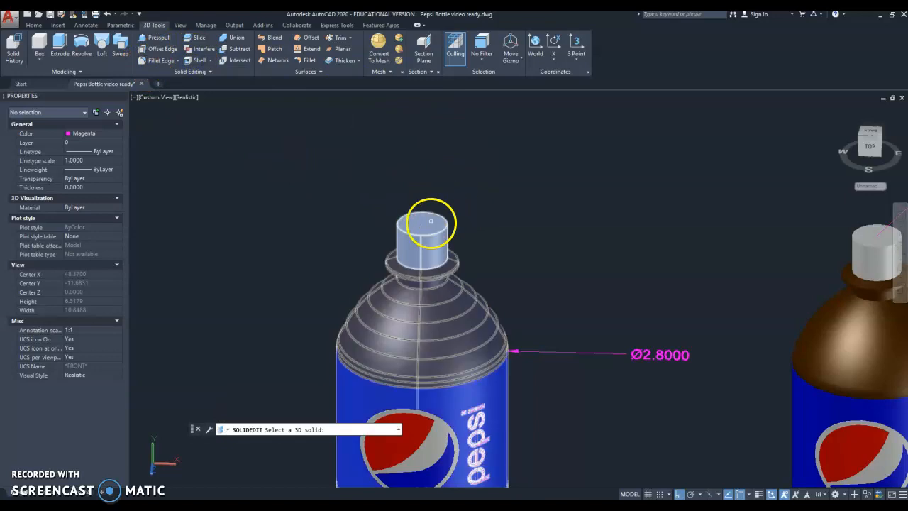
pyautogui.click(427, 220)
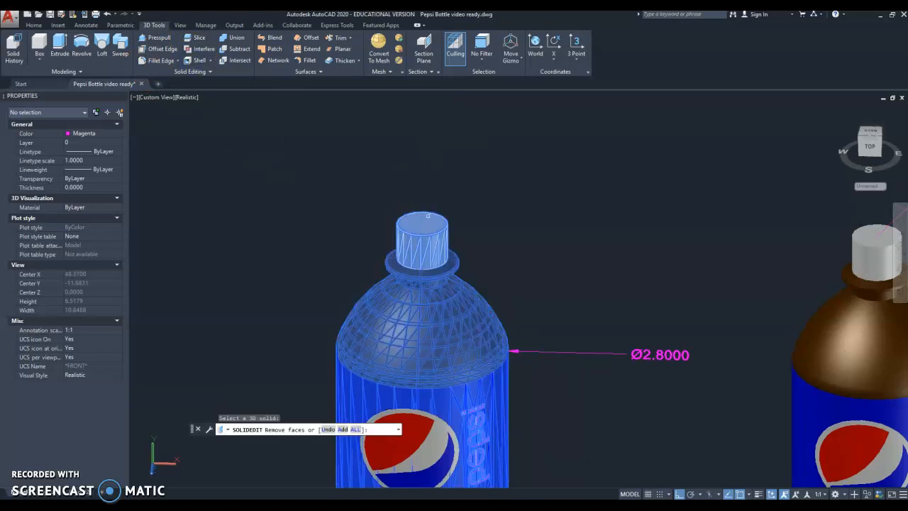
pyautogui.scroll(3, 418, 204)
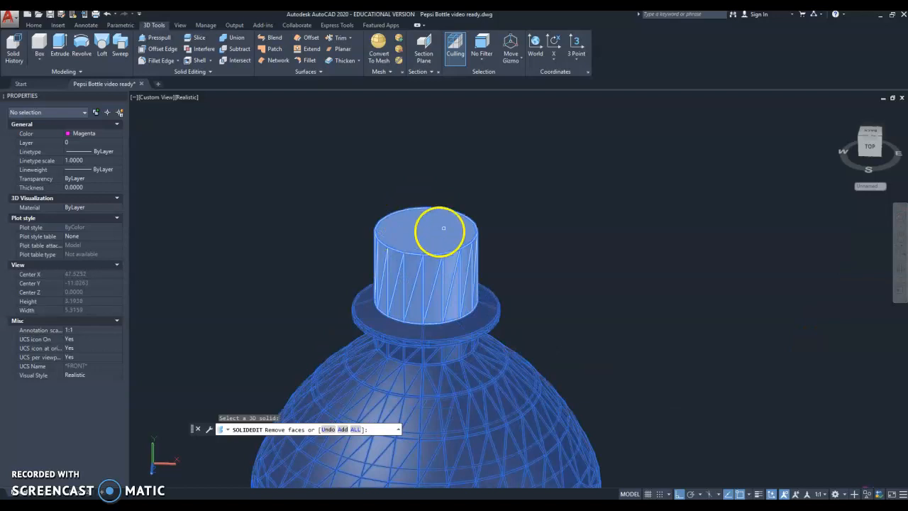
pyautogui.click(409, 214)
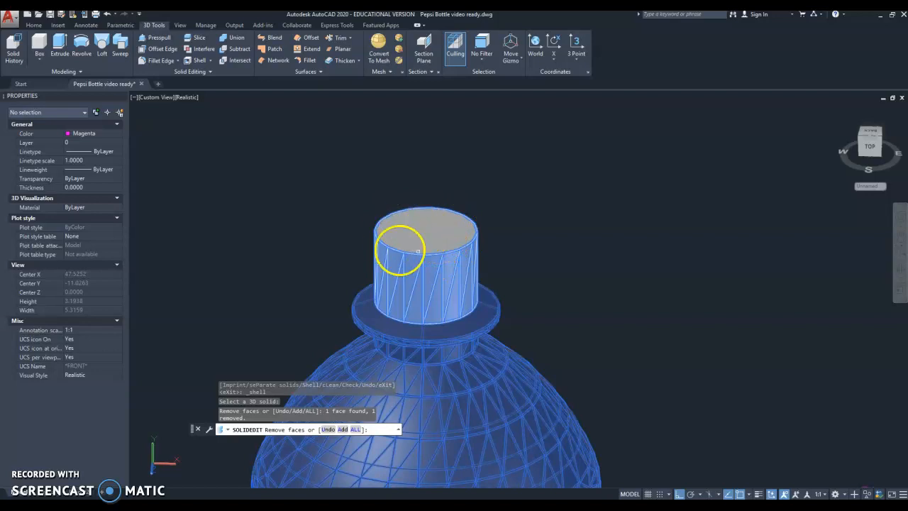
pyautogui.press('Return')
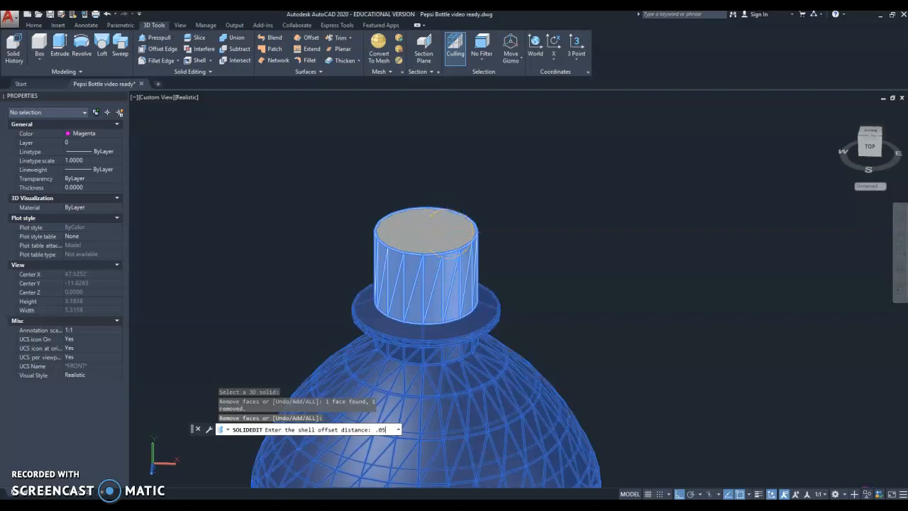
pyautogui.press('Return')
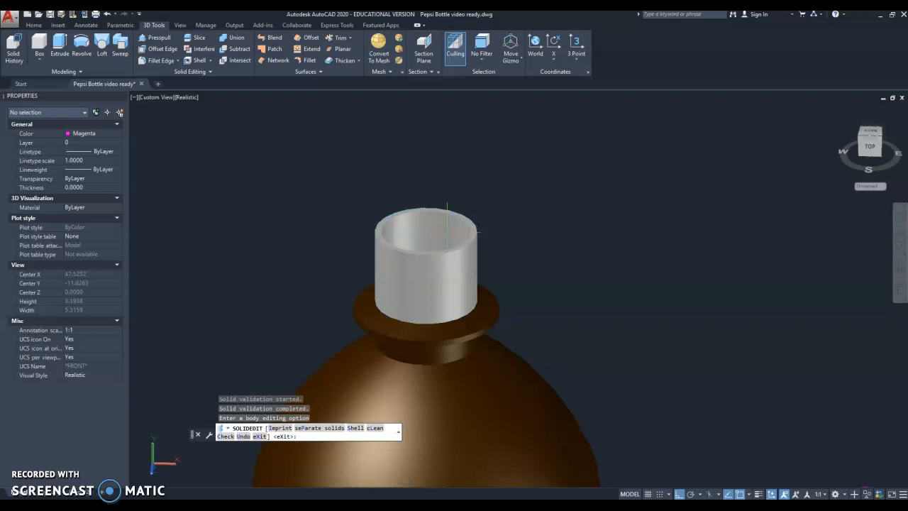
pyautogui.keyDown('shift'); pyautogui.moveTo(463, 223); pyautogui.dragTo(448, 301, button='middle'); pyautogui.keyUp('shift')
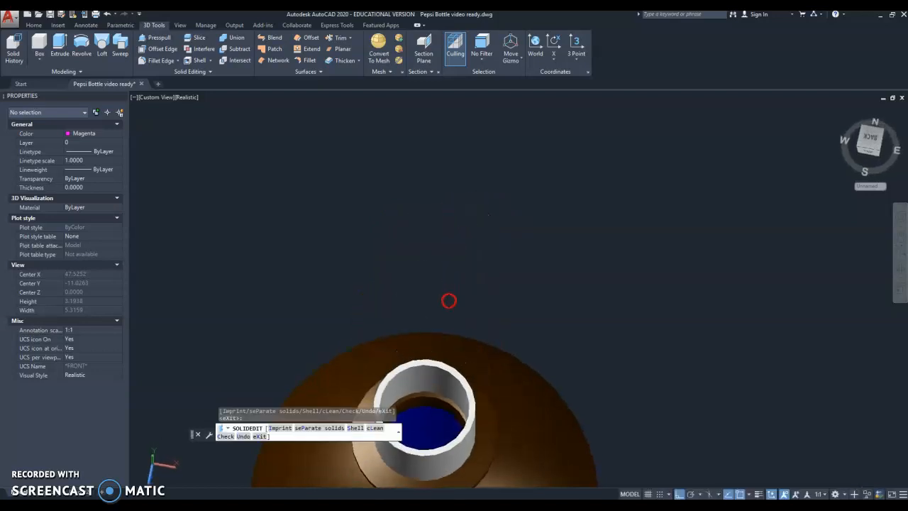
pyautogui.moveTo(453, 355); pyautogui.dragTo(430, 163, button='middle')
pyautogui.scroll(4, 405, 194)
pyautogui.keyDown('shift'); pyautogui.moveTo(473, 273); pyautogui.dragTo(146, 142, button='middle'); pyautogui.keyUp('shift')
# Leave the solid editing command and switch to the Front view
pyautogui.click(156, 97)
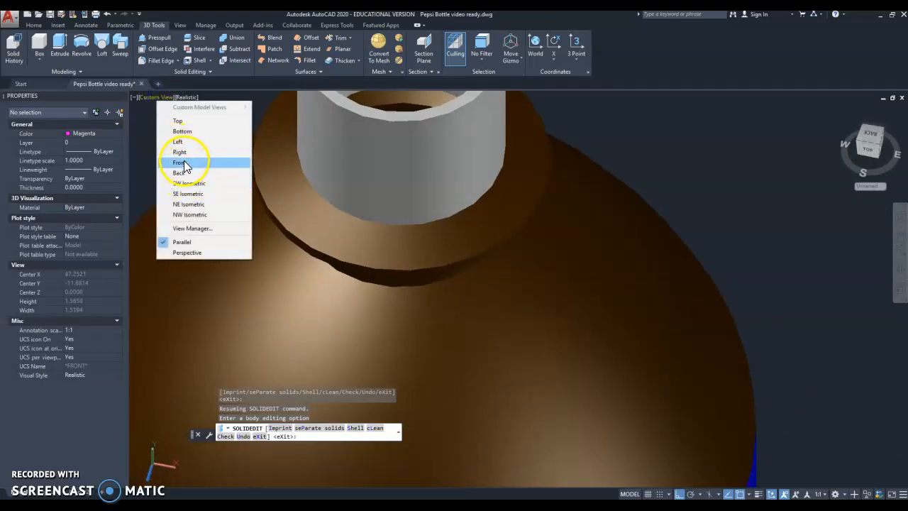
pyautogui.click(181, 163)
pyautogui.click(151, 97)
pyautogui.click(175, 164)
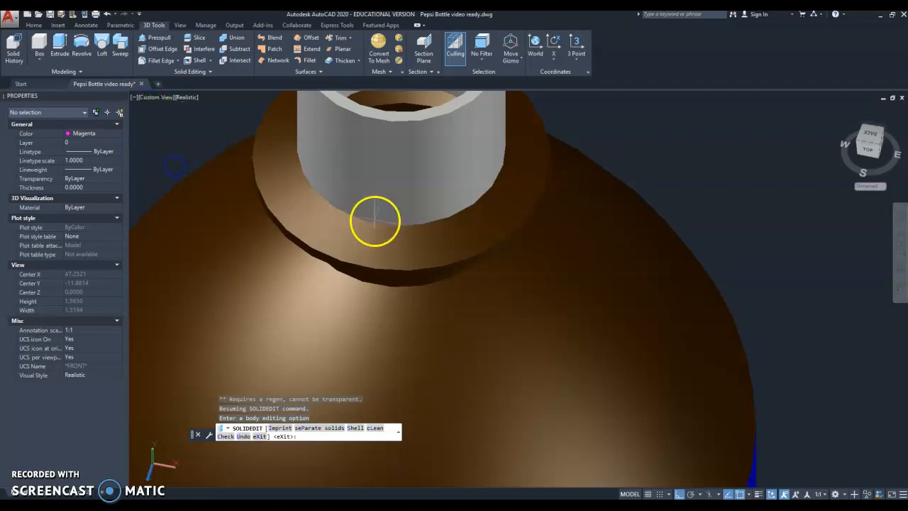
pyautogui.press('Escape')
pyautogui.press('Escape')
pyautogui.click(156, 97)
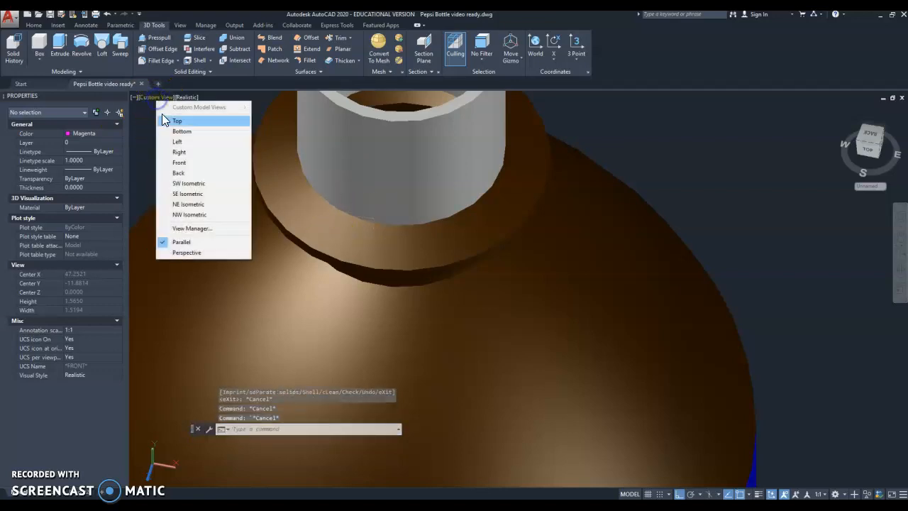
pyautogui.click(180, 163)
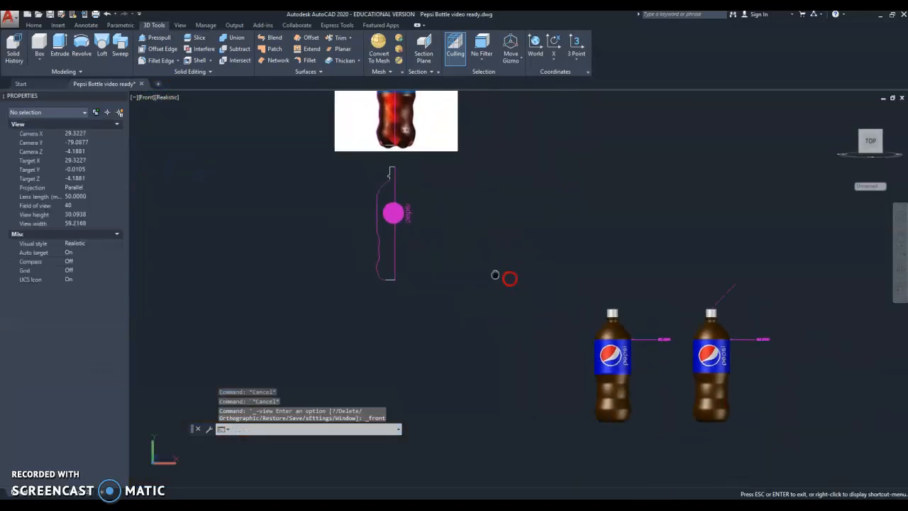
# Slice the shelled bottle along a slanted plane from beside its shoulder to the lower body, with ortho off, keeping the logo side
pyautogui.write('sl')
pyautogui.press('Return')
pyautogui.click(621, 316)
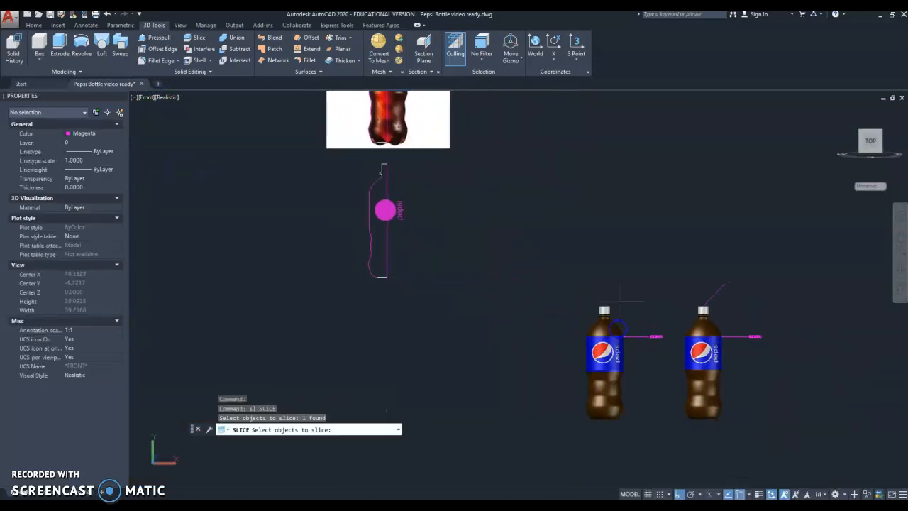
pyautogui.press('Return')
pyautogui.scroll(5, 630, 327)
pyautogui.moveTo(630, 326); pyautogui.dragTo(609, 231, button='middle')
pyautogui.click(627, 244)
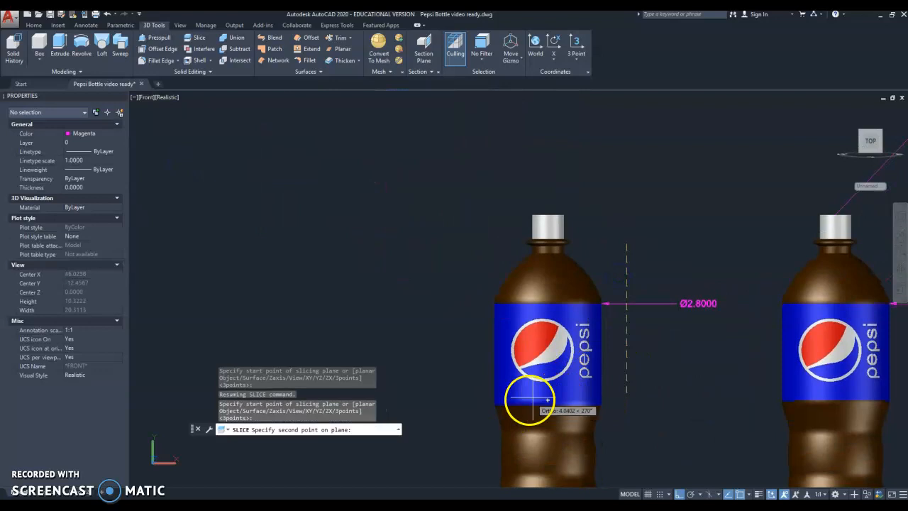
pyautogui.press('F7')
pyautogui.press('F8')
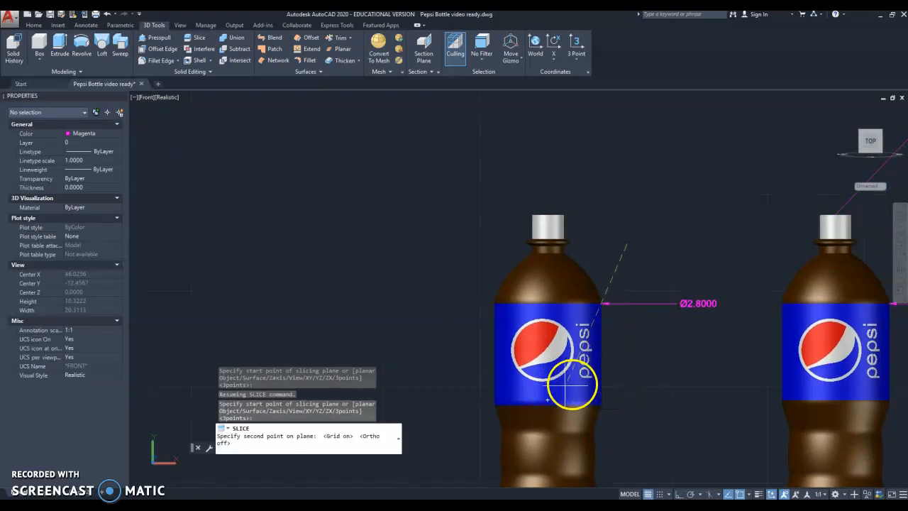
pyautogui.click(533, 445)
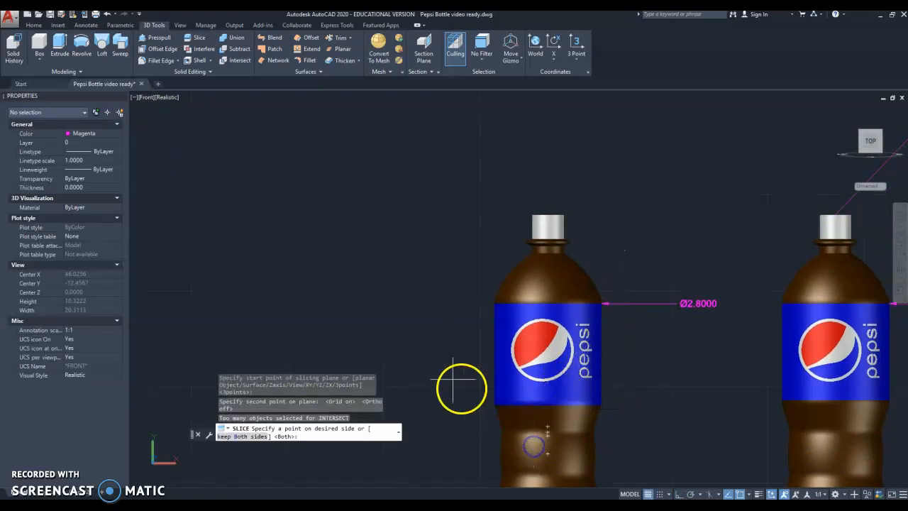
pyautogui.click(401, 347)
# Examine the sliced bottle's wall, lettering and logo cylinder inside the hollow from several angles
pyautogui.keyDown('shift'); pyautogui.moveTo(629, 365); pyautogui.dragTo(560, 320, button='middle'); pyautogui.keyUp('shift')
pyautogui.scroll(8, 560, 321)
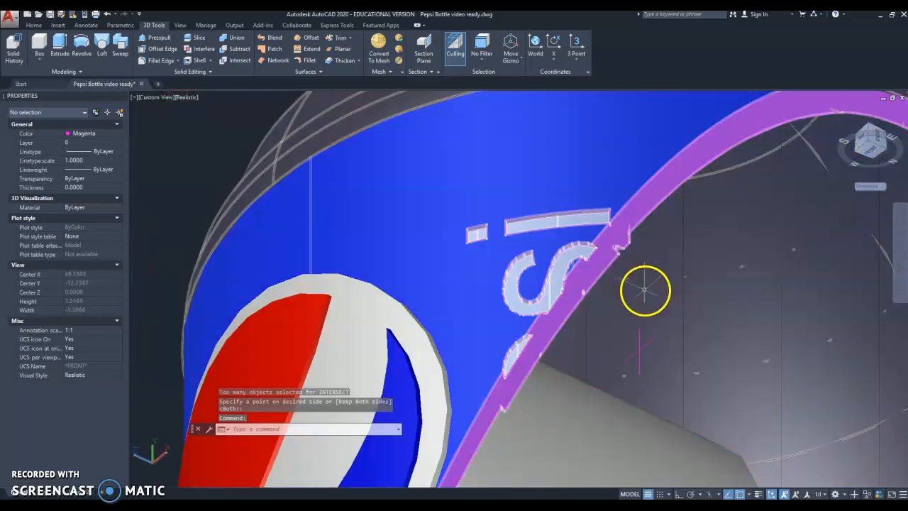
pyautogui.keyDown('shift'); pyautogui.moveTo(645, 289); pyautogui.dragTo(785, 314, button='middle'); pyautogui.keyUp('shift')
pyautogui.moveTo(557, 317)
pyautogui.keyDown('shift'); pyautogui.mouseDown(button='middle')
pyautogui.moveTo(454, 305)
pyautogui.moveTo(478, 239)
pyautogui.moveTo(454, 233)
pyautogui.moveTo(445, 245)
pyautogui.moveTo(454, 272)
pyautogui.moveTo(558, 290)
pyautogui.moveTo(584, 326)
pyautogui.moveTo(700, 334)
pyautogui.moveTo(549, 321)
pyautogui.mouseUp(button='middle'); pyautogui.keyUp('shift')
pyautogui.scroll(5, 450, 303)
pyautogui.scroll(-6, 560, 290)
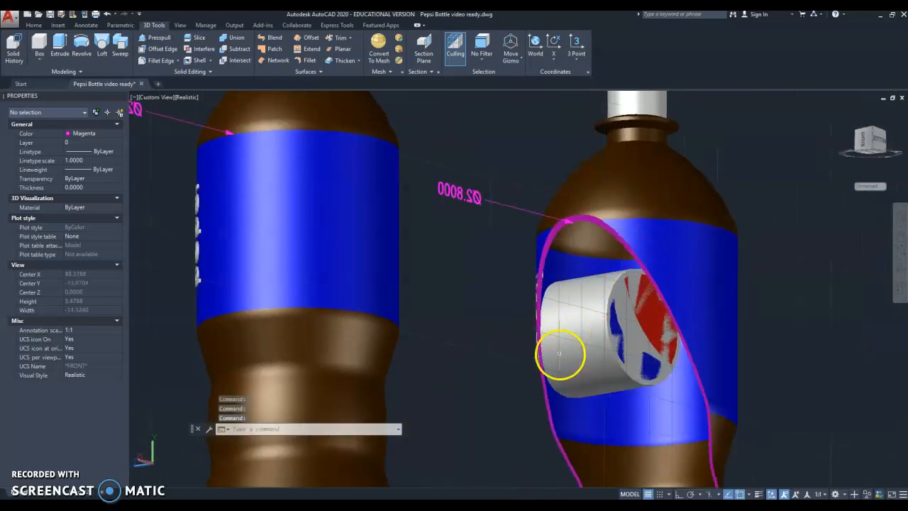
pyautogui.keyDown('shift'); pyautogui.moveTo(592, 341); pyautogui.dragTo(577, 359, button='middle'); pyautogui.keyUp('shift')
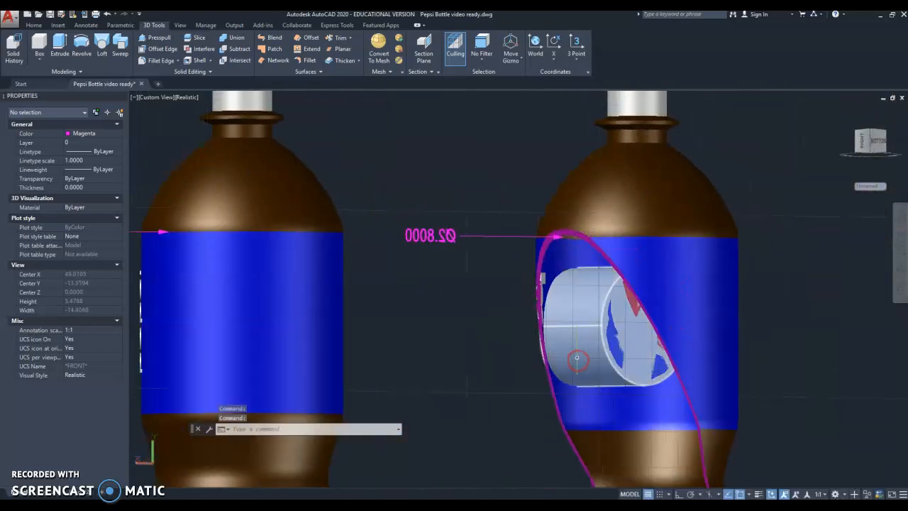
# Undo the view changes and the slanted slice through the shelled bottle
pyautogui.hotkey('ctrl', 'z')
pyautogui.hotkey('ctrl', 'z')
pyautogui.hotkey('ctrl', 'z')
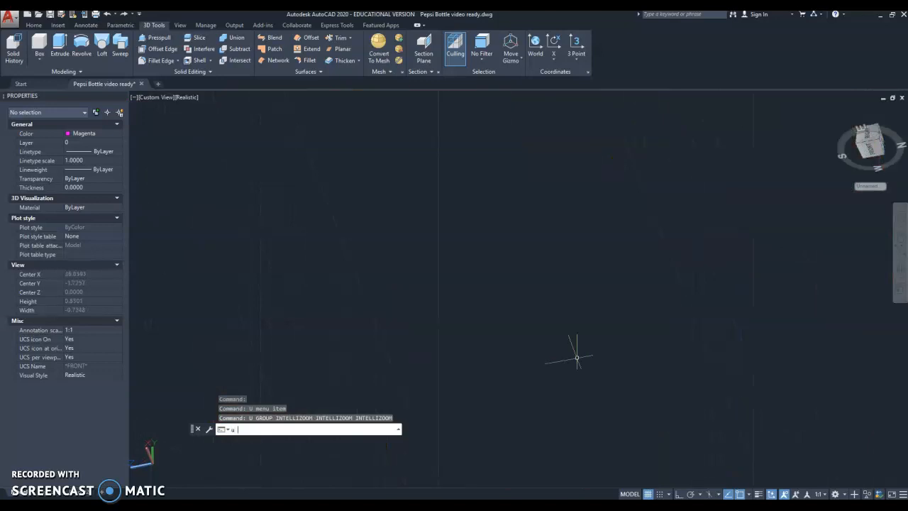
pyautogui.hotkey('ctrl', 'z')
pyautogui.hotkey('ctrl', 'z')
pyautogui.hotkey('ctrl', 'z')
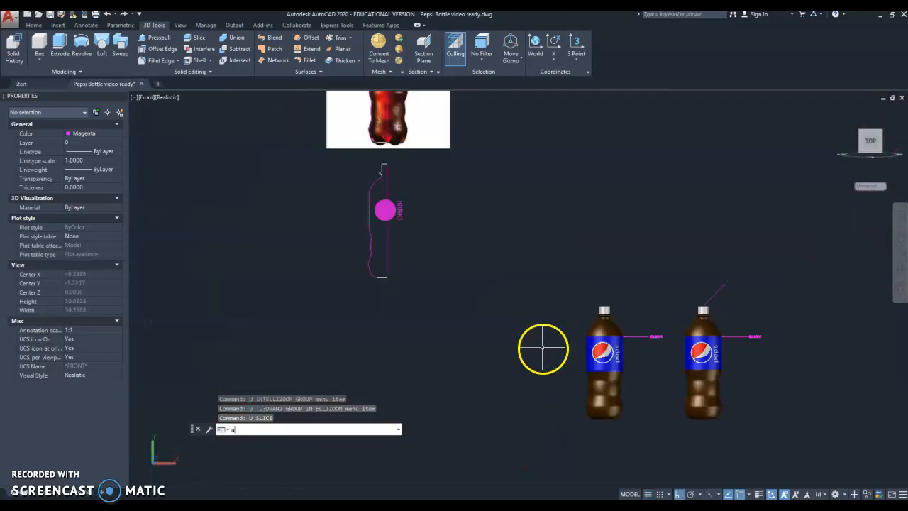
# Undo the earlier slice, the view changes and the shelling and solid edits on the left bottle
pyautogui.hotkey('ctrl', 'z')
pyautogui.hotkey('ctrl', 'z')
pyautogui.hotkey('ctrl', 'z')
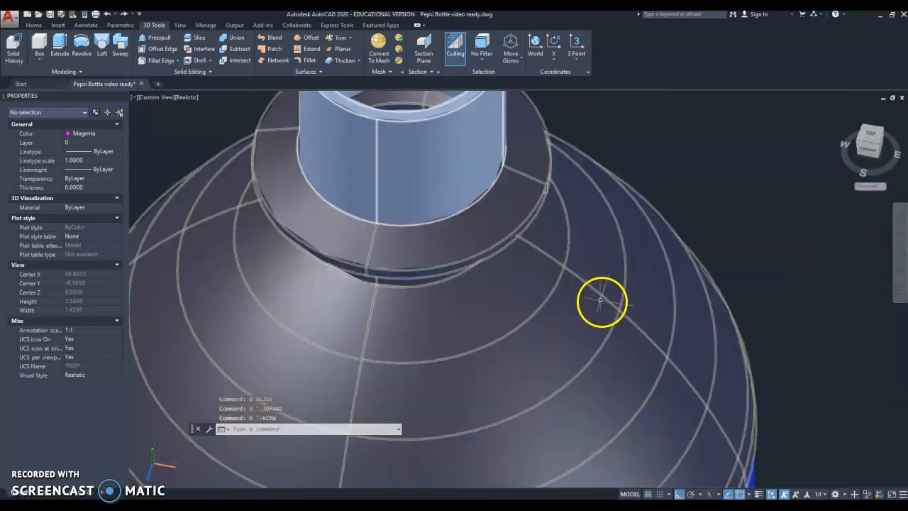
pyautogui.hotkey('ctrl', 'z')
pyautogui.hotkey('ctrl', 'z')
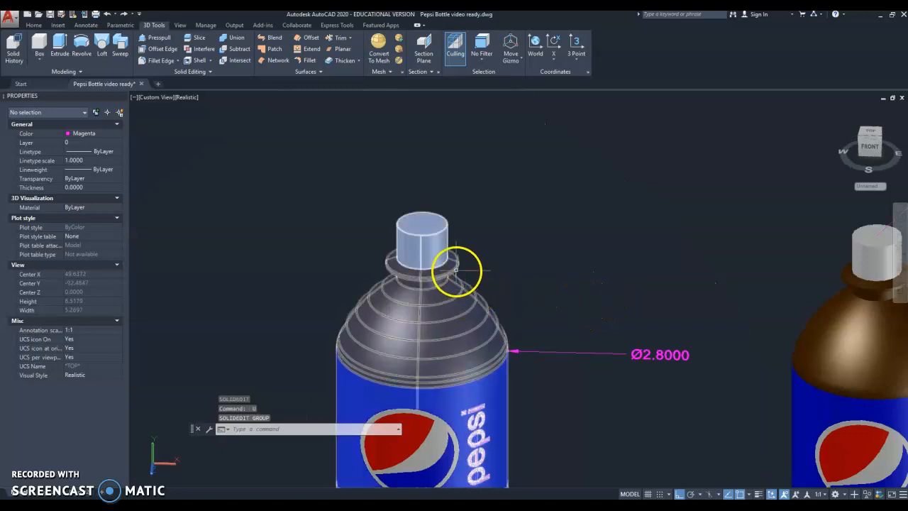
pyautogui.hotkey('ctrl', 'z')
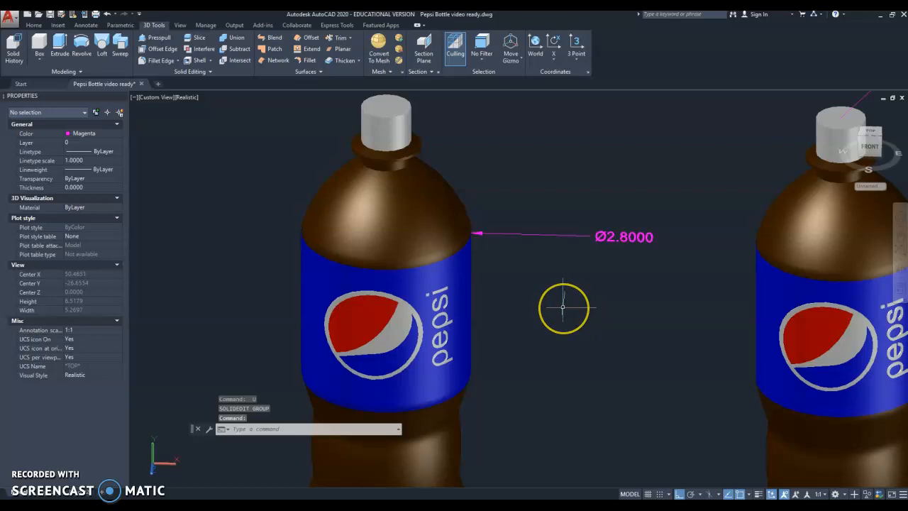
pyautogui.write('uni')
pyautogui.press('Return')
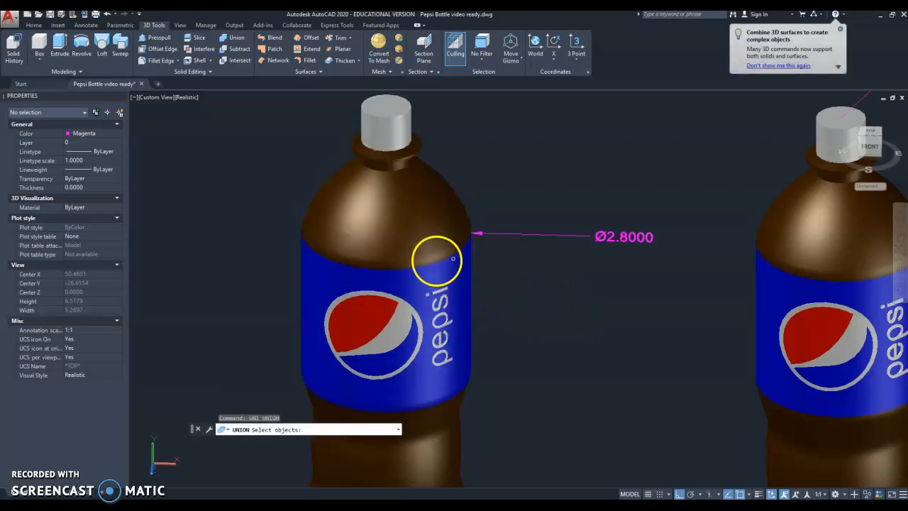
pyautogui.click(518, 273)
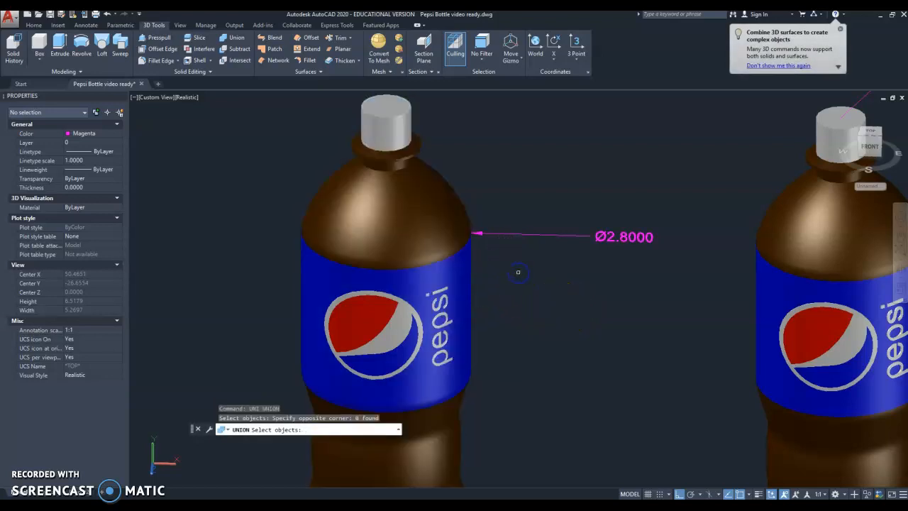
pyautogui.scroll(-4, 519, 275)
pyautogui.scroll(3, 518, 275)
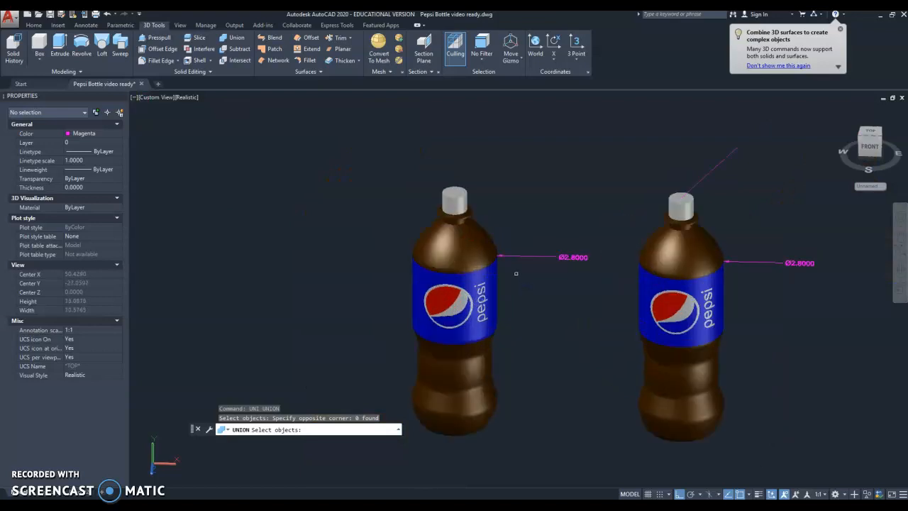
pyautogui.click(515, 270)
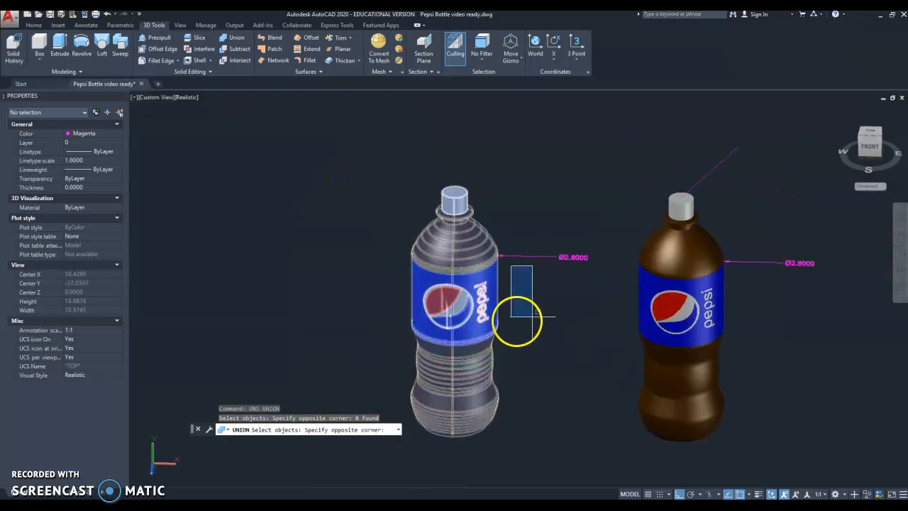
pyautogui.press('Escape')
pyautogui.press('Escape')
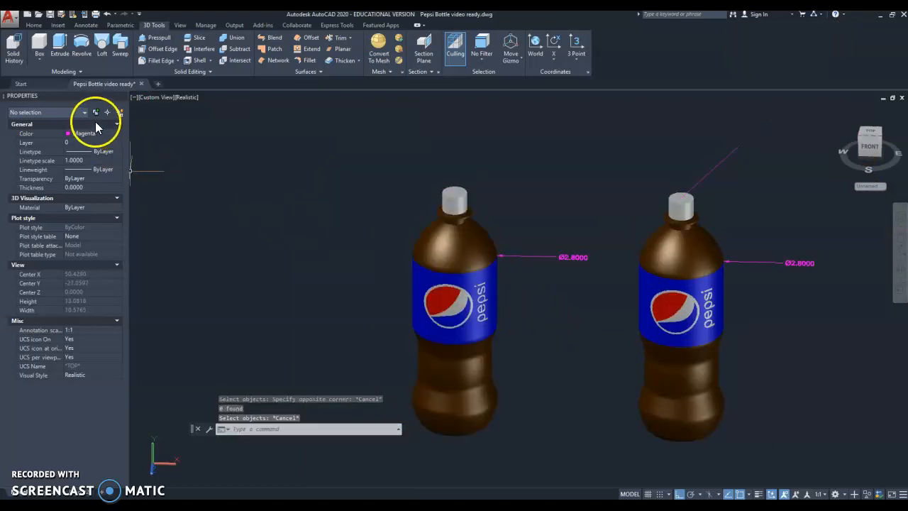
# Switch the model to the Top view and from there to the Front view
pyautogui.click(157, 98)
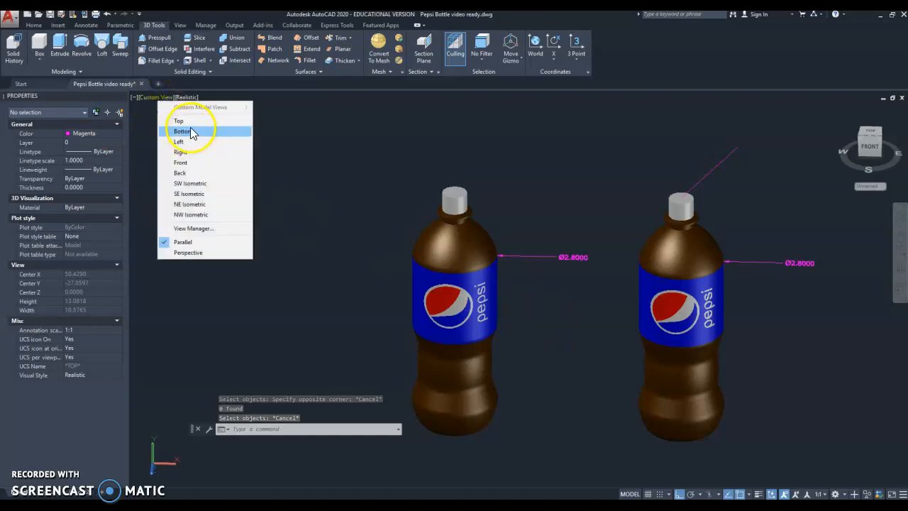
pyautogui.click(188, 122)
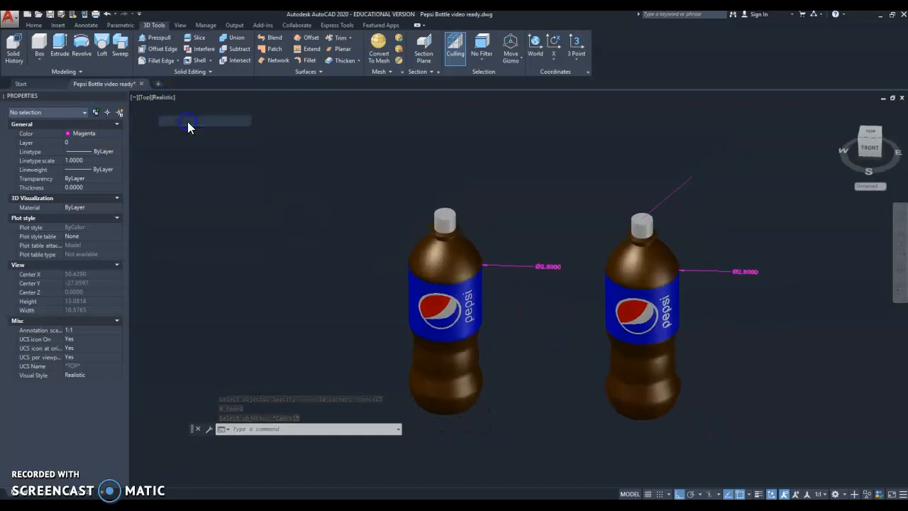
pyautogui.click(145, 98)
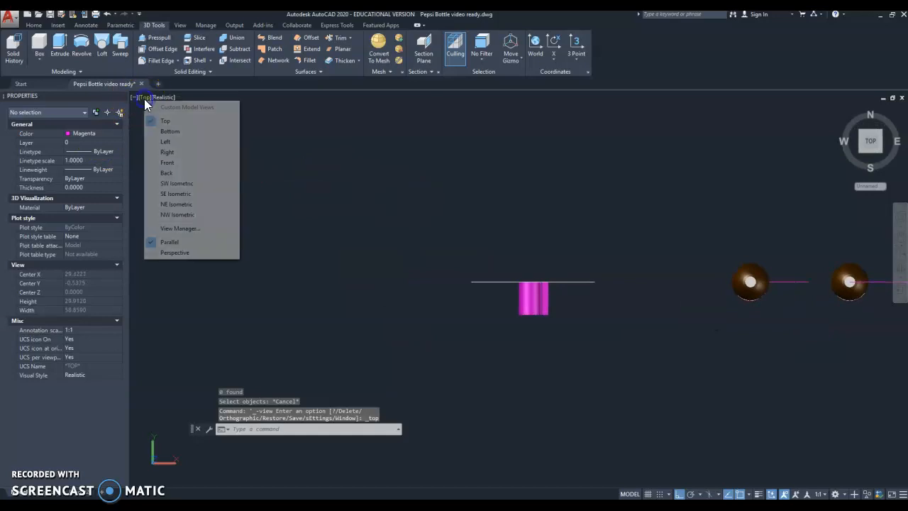
pyautogui.click(166, 164)
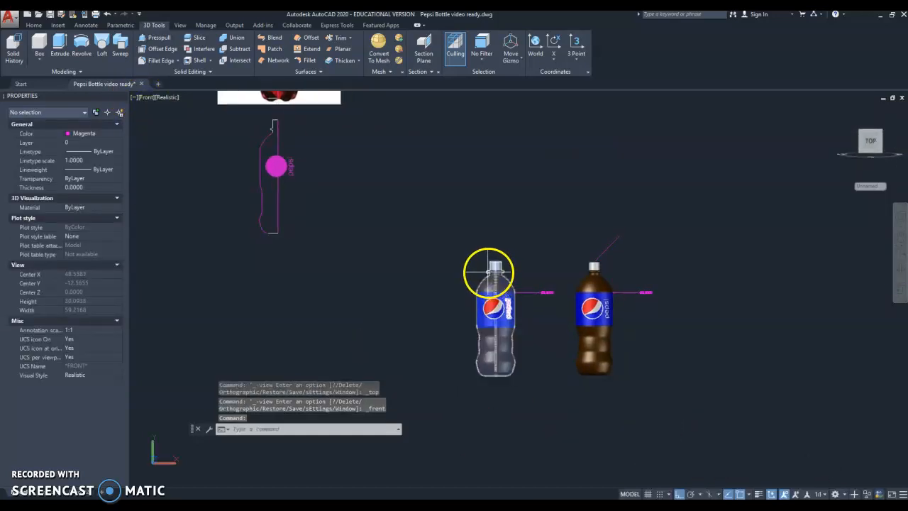
# Copy both bottles with their diameter dimensions about 10.5 units straight down below the originals
pyautogui.write('co')
pyautogui.press('Return')
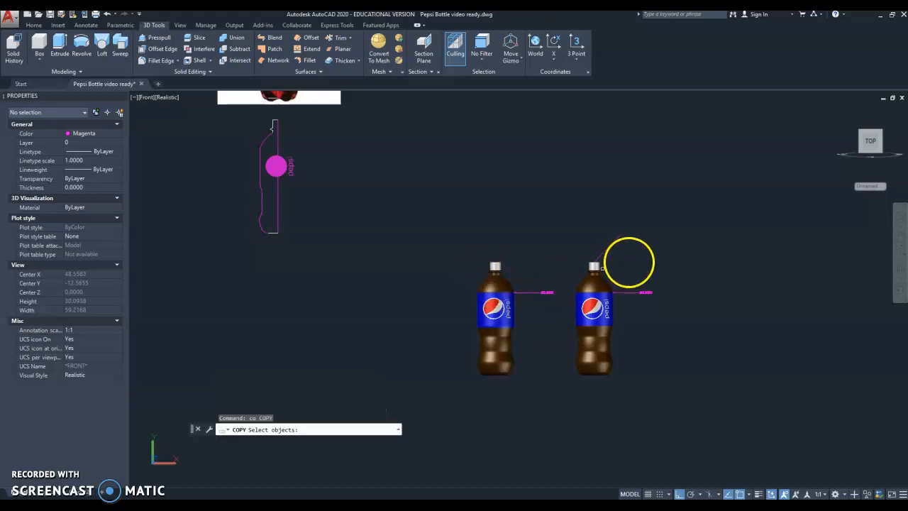
pyautogui.click(441, 397)
pyautogui.press('Return')
pyautogui.click(688, 332)
pyautogui.moveTo(681, 392); pyautogui.dragTo(665, 274, button='middle')
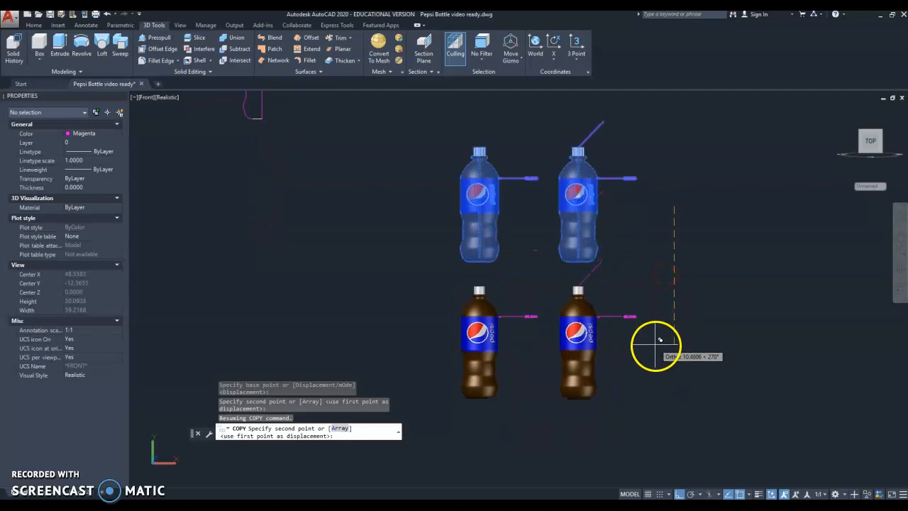
pyautogui.click(658, 344)
pyautogui.press('Escape')
pyautogui.press('Escape')
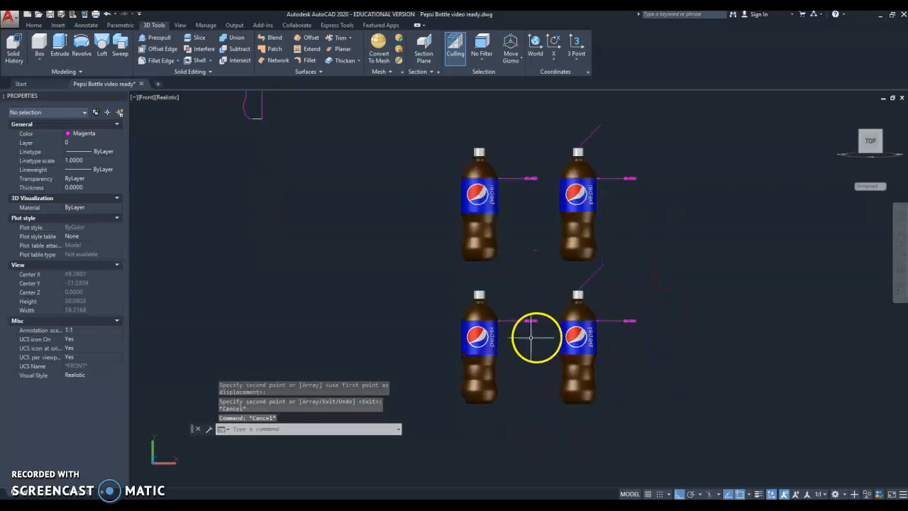
# Union all parts of the lower left bottle copy, and separately all parts of the lower right copy
pyautogui.scroll(3, 523, 340)
pyautogui.write('uni')
pyautogui.press('Return')
pyautogui.click(493, 257)
pyautogui.click(378, 381)
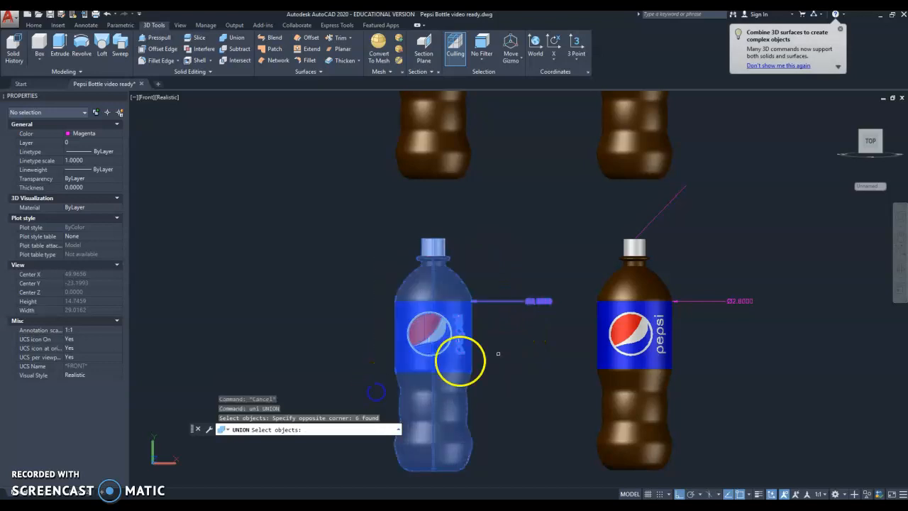
pyautogui.click(705, 255)
pyautogui.click(570, 386)
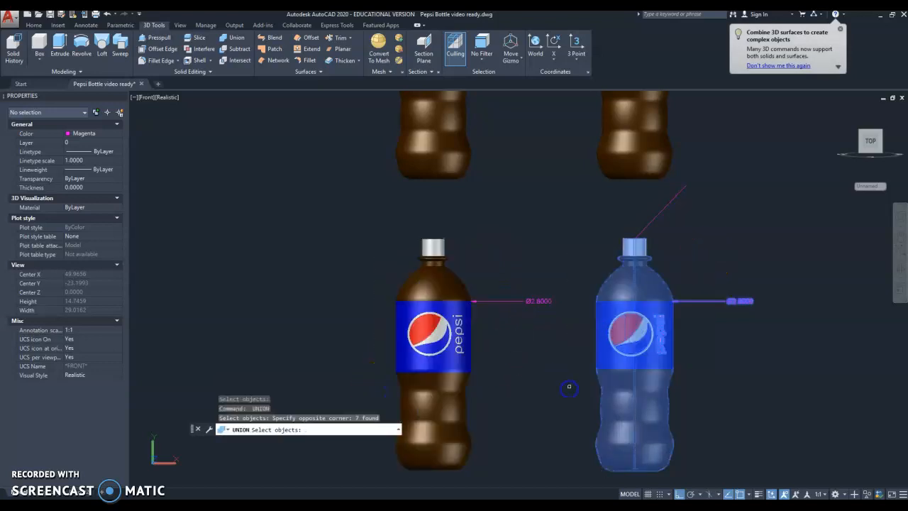
pyautogui.press('Escape')
pyautogui.press('Escape')
# Shell the lower left bottle with a .05 offset distance, removing the top face of its cap
pyautogui.keyDown('shift'); pyautogui.moveTo(479, 270); pyautogui.dragTo(473, 303, button='middle'); pyautogui.keyUp('shift')
pyautogui.keyDown('shift'); pyautogui.moveTo(476, 337); pyautogui.dragTo(448, 242, button='middle'); pyautogui.keyUp('shift')
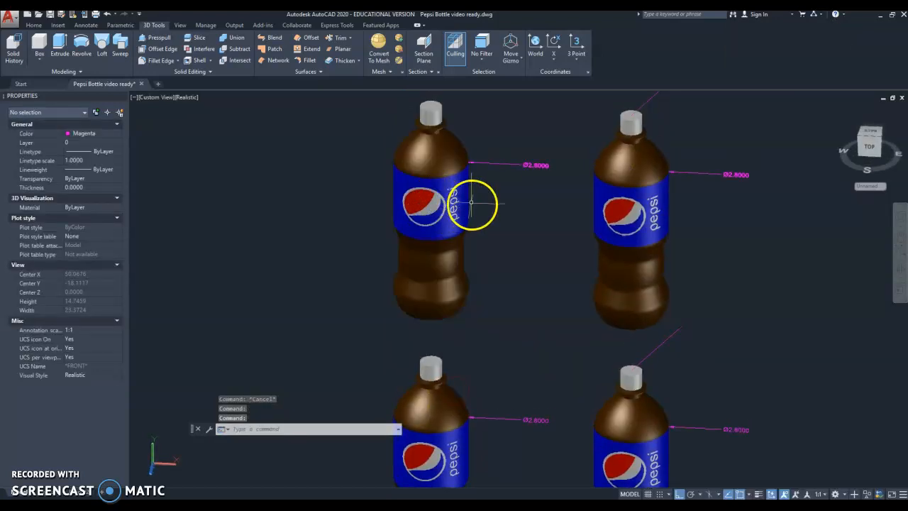
pyautogui.scroll(2, 475, 385)
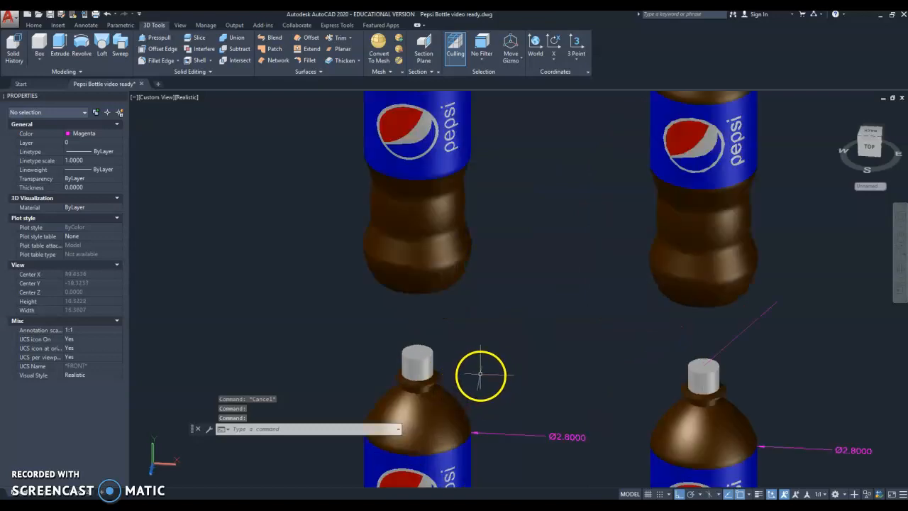
pyautogui.press('Escape')
pyautogui.click(194, 60)
pyautogui.scroll(2, 484, 379)
pyautogui.moveTo(483, 378); pyautogui.dragTo(487, 295, button='middle')
pyautogui.scroll(5, 395, 252)
pyautogui.click(395, 250)
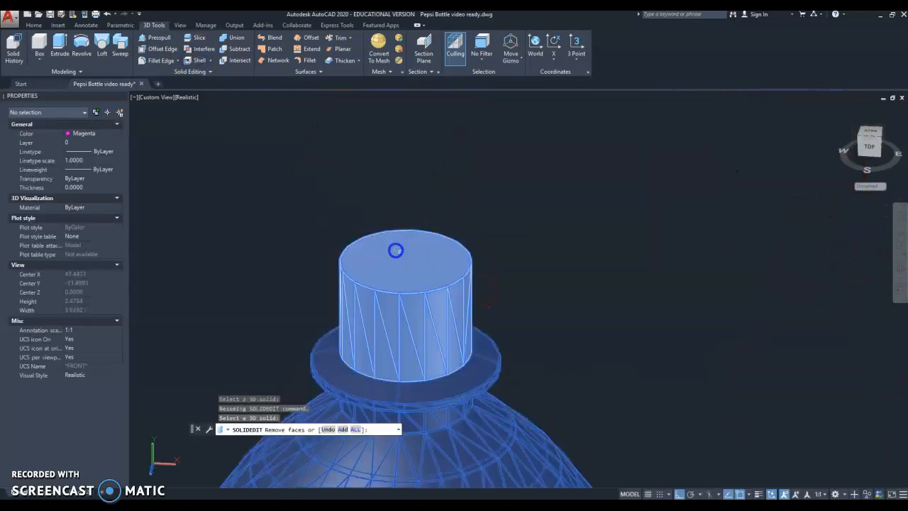
pyautogui.click(400, 237)
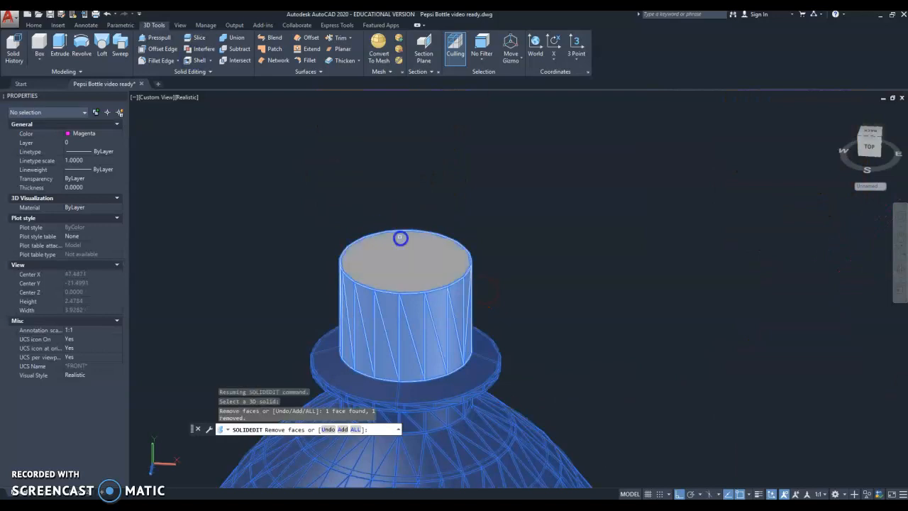
pyautogui.press('Return')
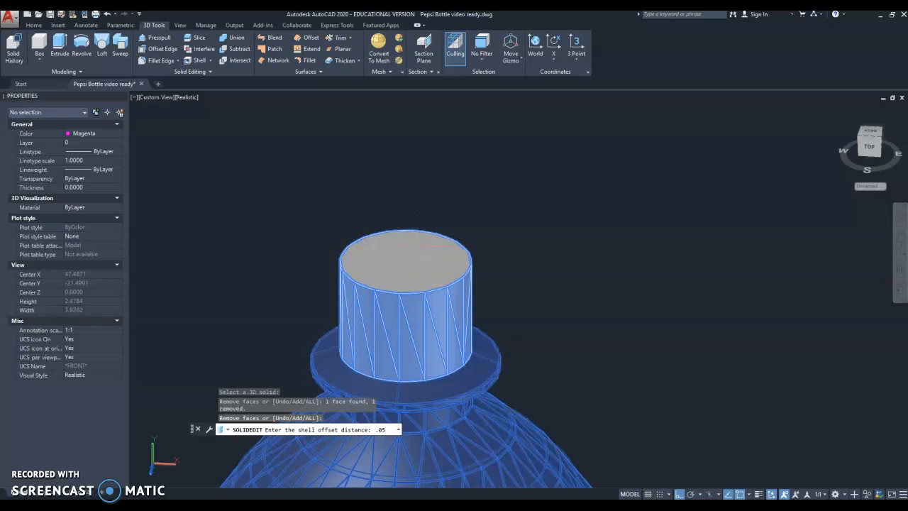
pyautogui.press('Return')
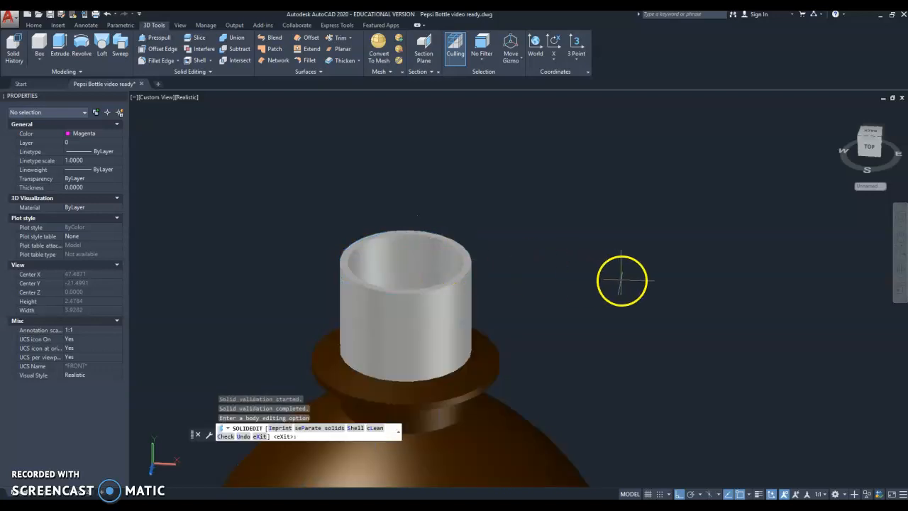
# Shell the lower right bottle with a .05 offset distance, removing the top face of its cap
pyautogui.scroll(-4, 178, 276)
pyautogui.scroll(-2, 560, 279)
pyautogui.moveTo(564, 280); pyautogui.dragTo(367, 284, button='middle')
pyautogui.scroll(5, 477, 293)
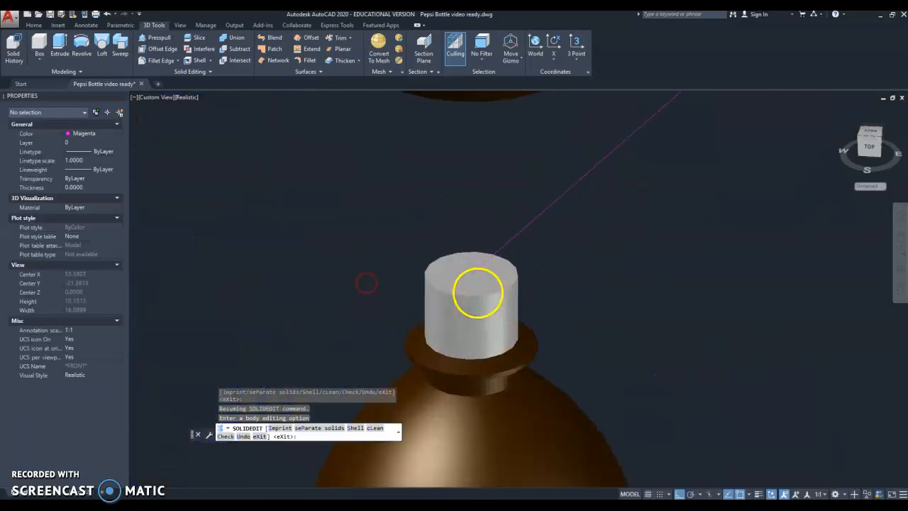
pyautogui.press('Return')
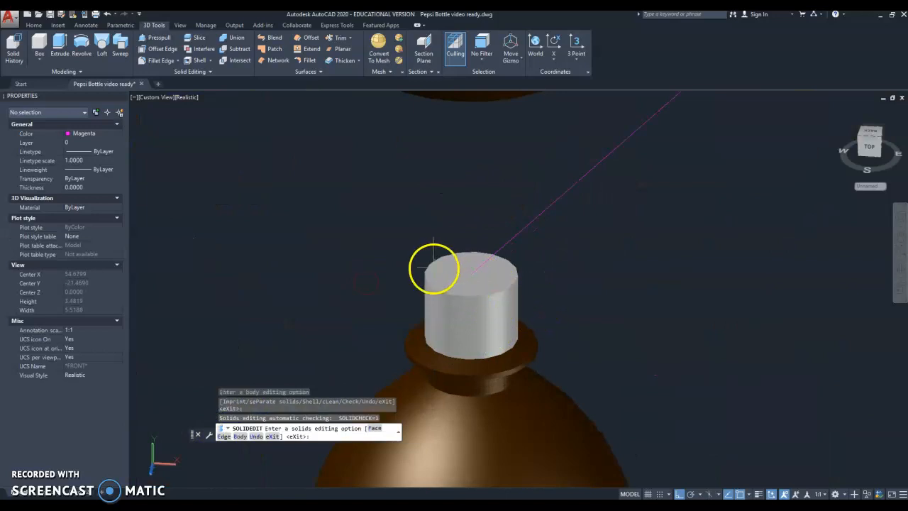
pyautogui.press('Escape')
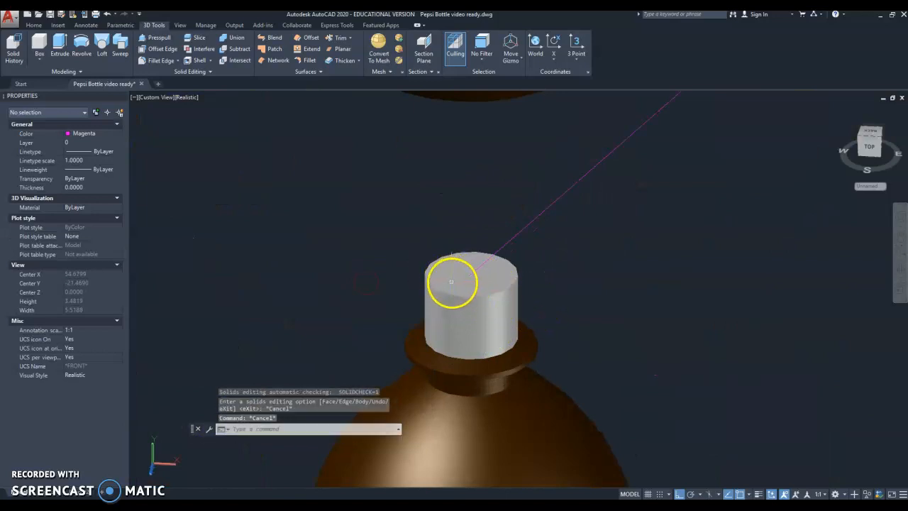
pyautogui.click(195, 61)
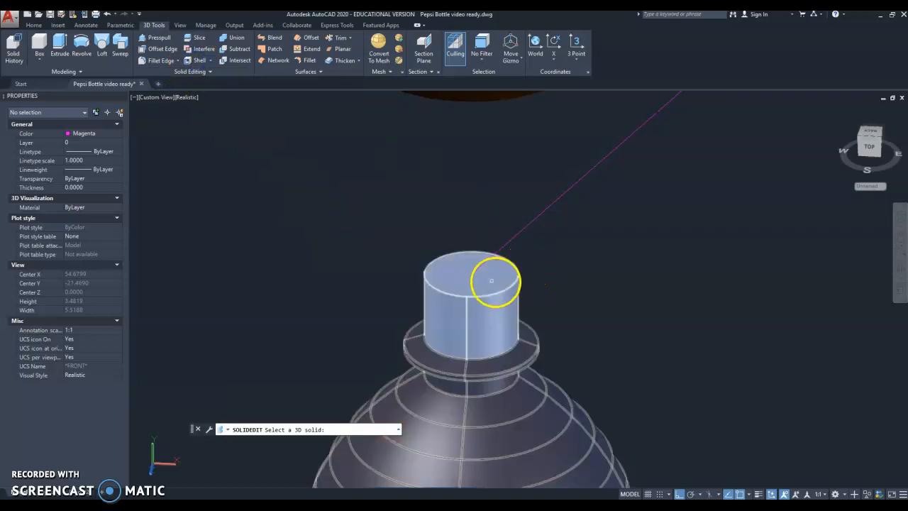
pyautogui.click(490, 282)
pyautogui.click(500, 277)
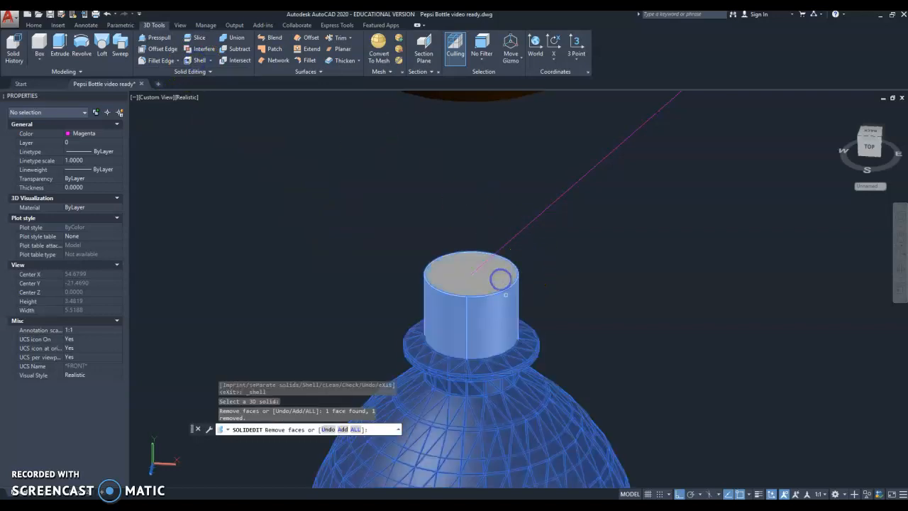
pyautogui.press('Return')
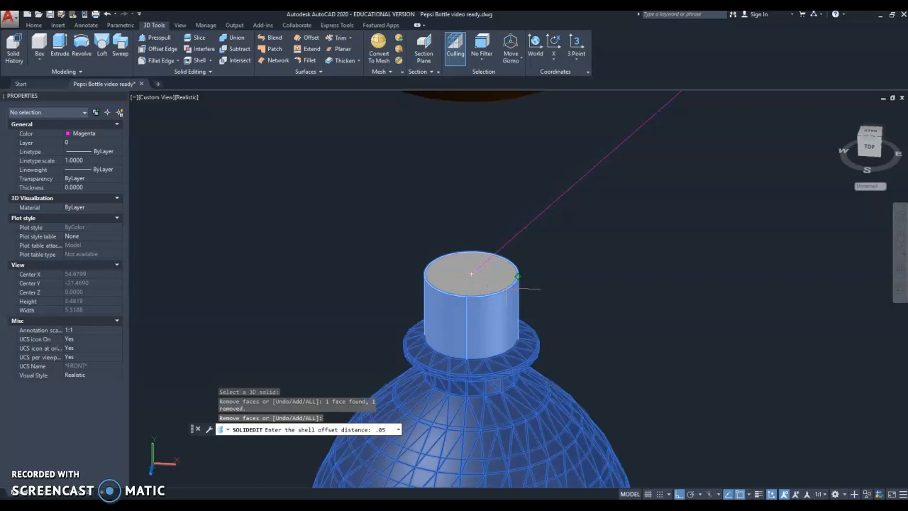
pyautogui.write('.05')
pyautogui.press('Return')
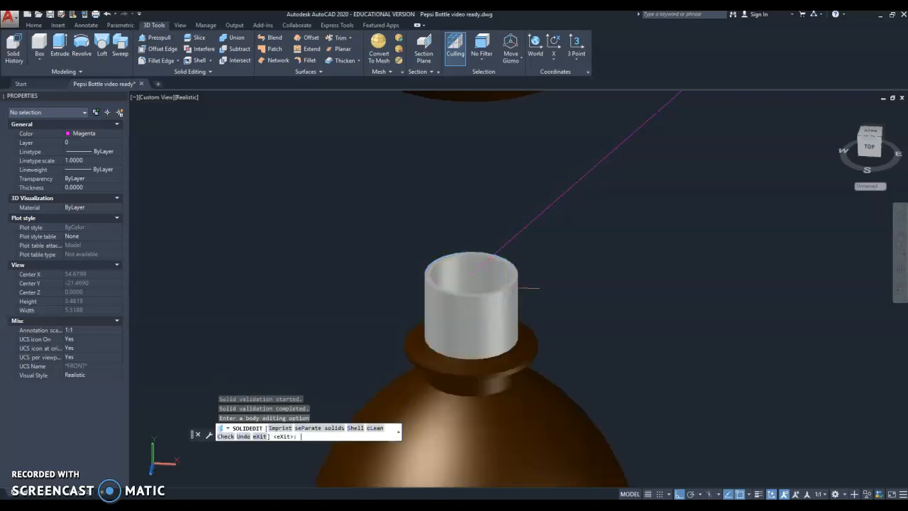
pyautogui.press('Escape')
# Examine the open necks of the two shelled bottles and the logo and lettering on the lower left one
pyautogui.scroll(-5, 552, 306)
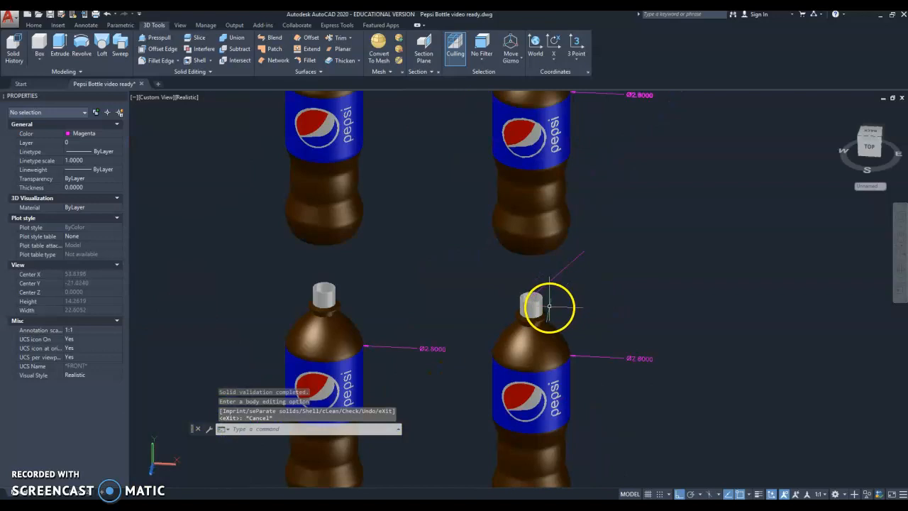
pyautogui.scroll(3, 546, 309)
pyautogui.scroll(-4, 542, 310)
pyautogui.moveTo(573, 284)
pyautogui.keyDown('shift'); pyautogui.mouseDown(button='middle')
pyautogui.moveTo(553, 311)
pyautogui.moveTo(543, 348)
pyautogui.moveTo(551, 367)
pyautogui.moveTo(585, 280)
pyautogui.mouseUp(button='middle'); pyautogui.keyUp('shift')
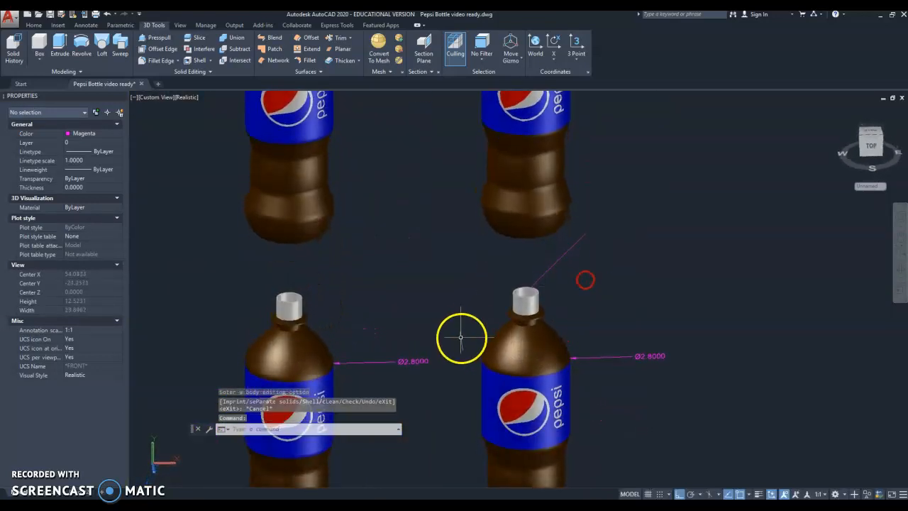
pyautogui.moveTo(462, 339); pyautogui.dragTo(540, 219, button='middle')
pyautogui.scroll(5, 375, 310)
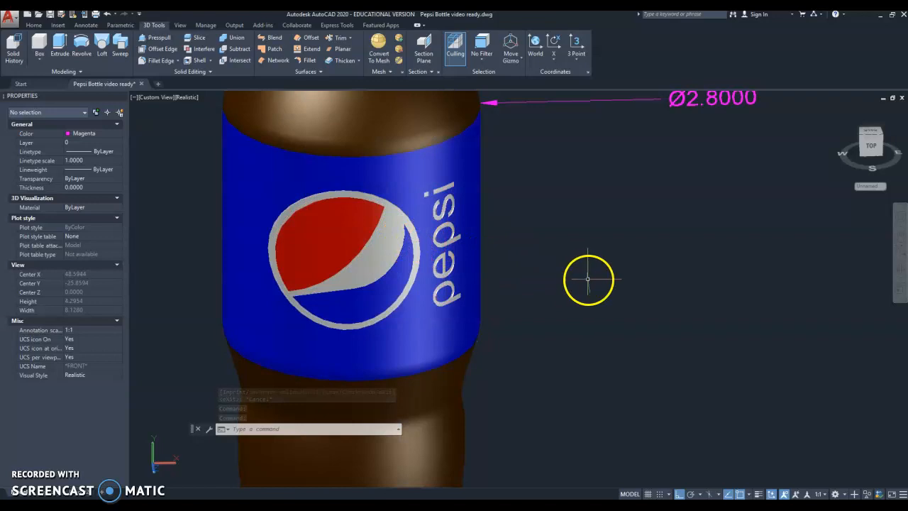
# Switch back to the Front view and bring all four bottles into sight
pyautogui.click(154, 97)
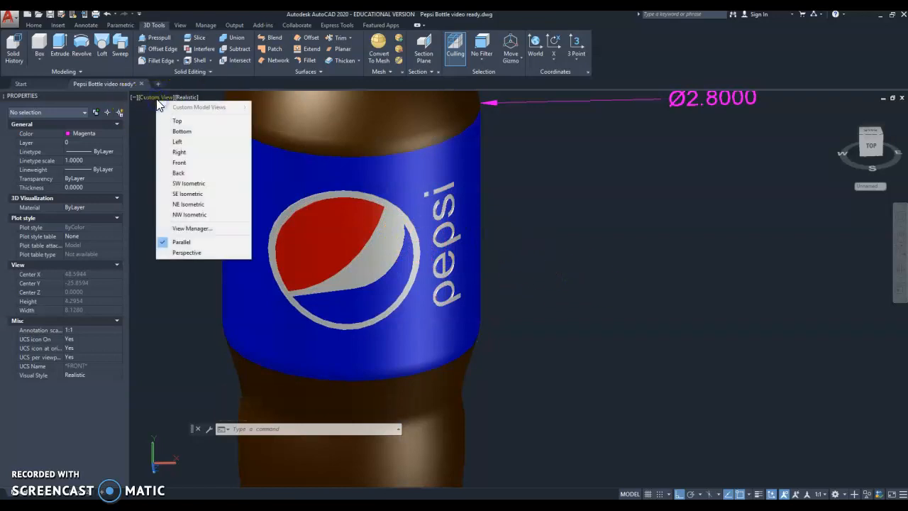
pyautogui.click(180, 164)
pyautogui.scroll(2, 708, 398)
pyautogui.moveTo(707, 397); pyautogui.dragTo(492, 261, button='middle')
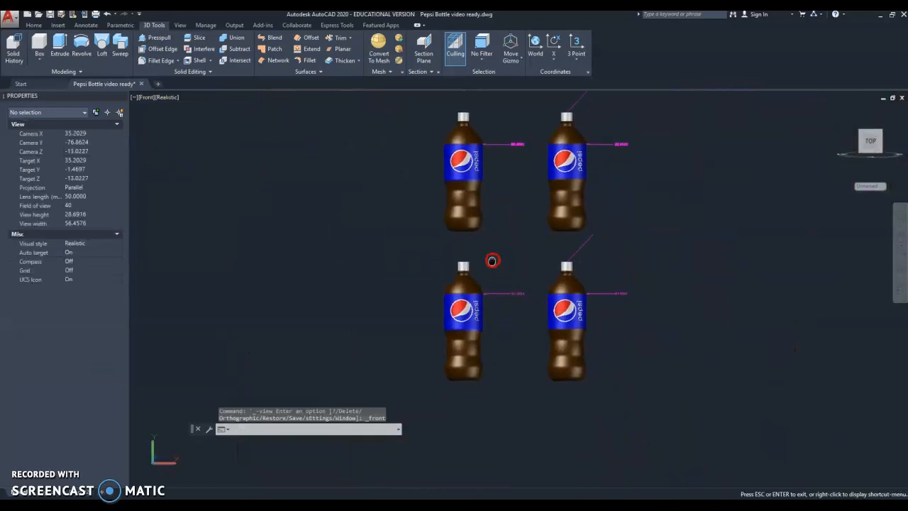
# Erase the diameter dimensions beside the upper left and lower left bottles
pyautogui.scroll(3, 505, 309)
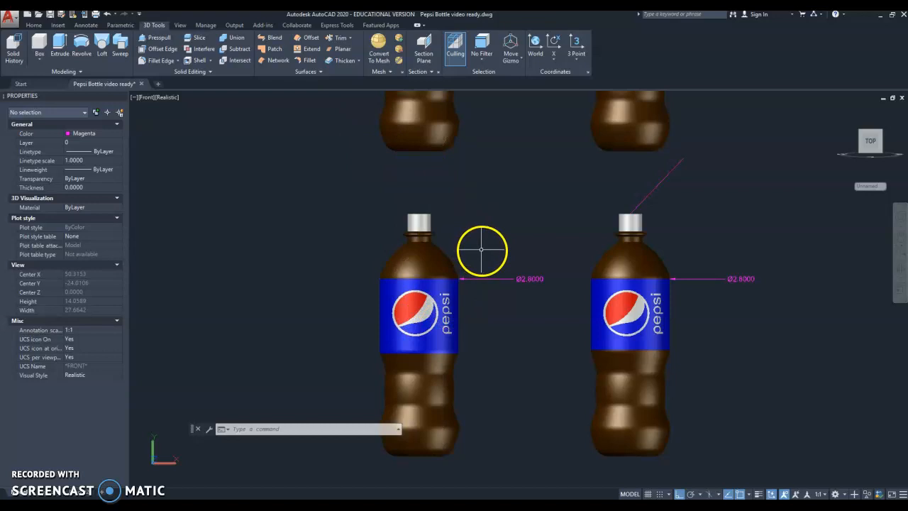
pyautogui.click(22, 479)
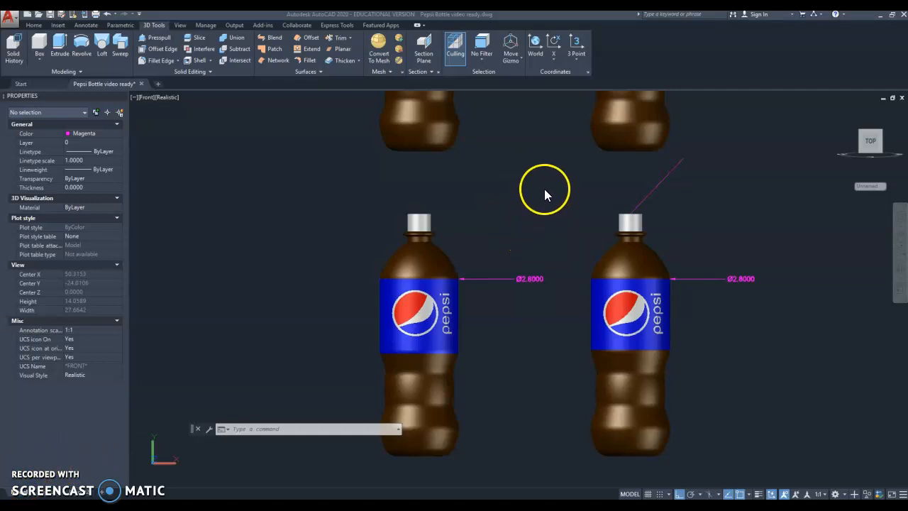
pyautogui.scroll(-2, 541, 213)
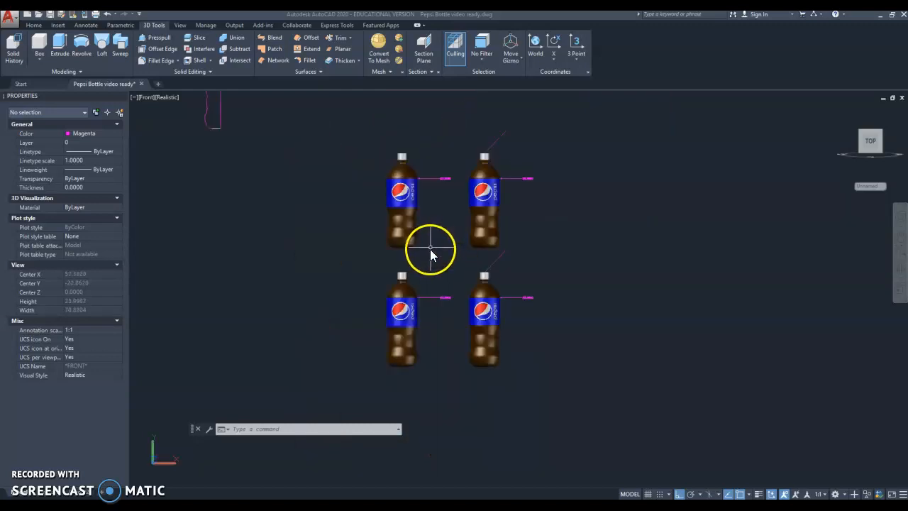
pyautogui.click(453, 154)
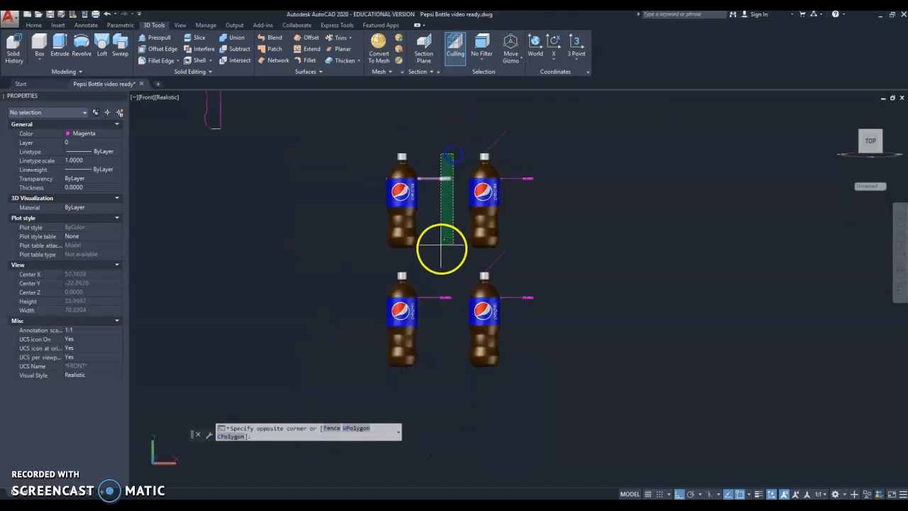
pyautogui.click(438, 314)
pyautogui.press('Delete')
# Erase the diagonal line and the diameter dimension of the upper right bottle
pyautogui.click(515, 133)
pyautogui.click(538, 149)
pyautogui.click(523, 243)
pyautogui.write('e')
pyautogui.press('Return')
# Erase the diagonal line above the lower right bottle and the diameter dimension beside it
pyautogui.click(519, 254)
pyautogui.click(486, 262)
pyautogui.write('e')
pyautogui.rightClick(487, 261)
pyautogui.click(547, 266)
pyautogui.click(527, 313)
pyautogui.write('e')
pyautogui.rightClick(530, 311)
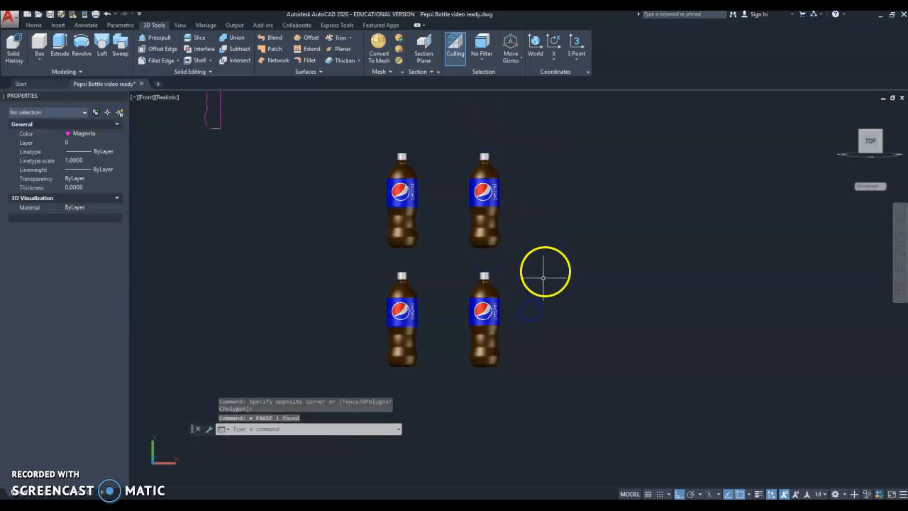
# Move all four bottles about 16.8 units horizontally at 180°, aligning the first column beneath the profile sketch
pyautogui.scroll(-2, 537, 211)
pyautogui.moveTo(538, 211); pyautogui.dragTo(593, 318, button='middle')
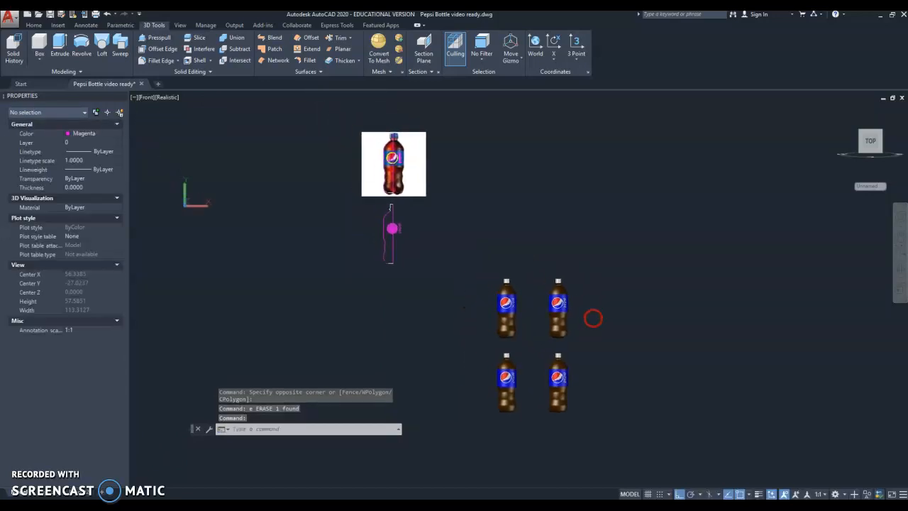
pyautogui.write('m')
pyautogui.press('Return')
pyautogui.click(604, 262)
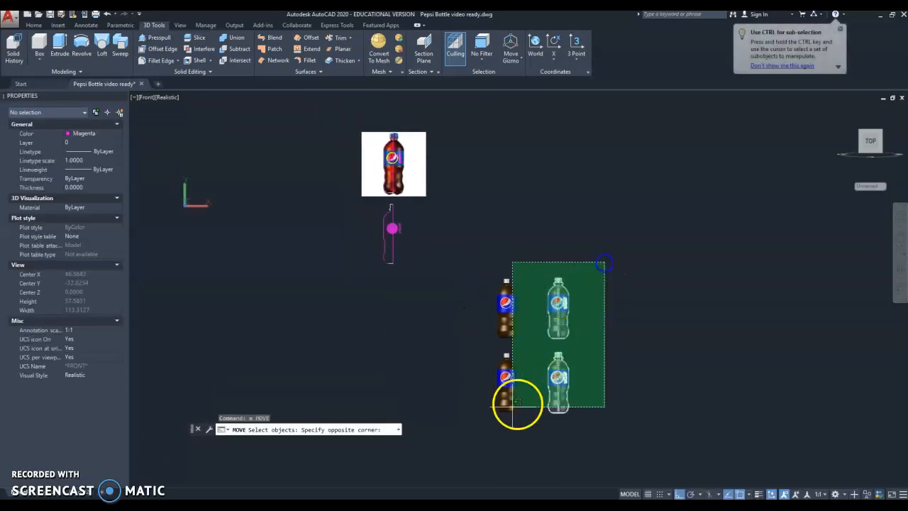
pyautogui.click(490, 425)
pyautogui.press('Return')
pyautogui.click(705, 364)
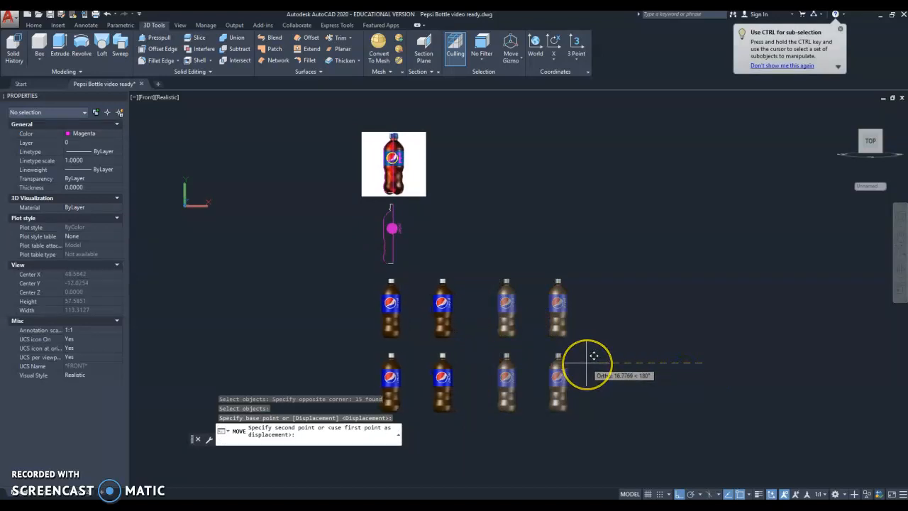
pyautogui.press('Escape')
pyautogui.press('Escape')
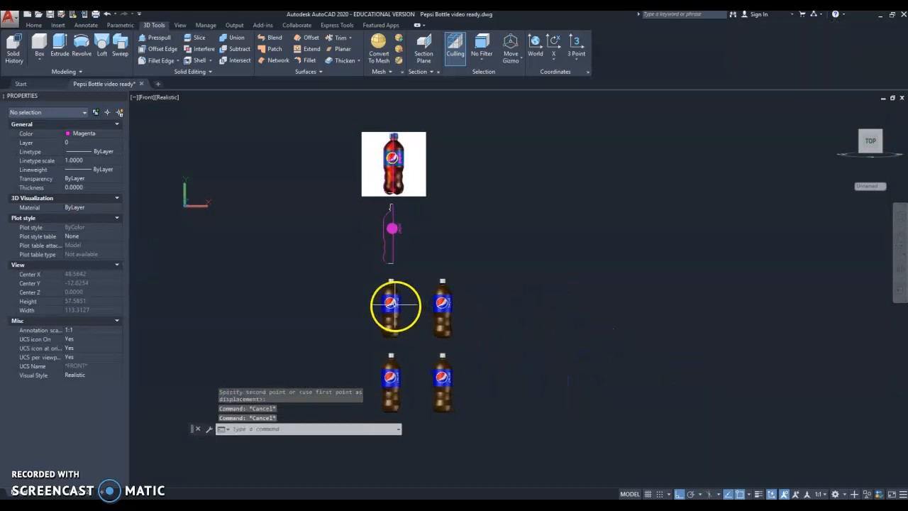
# Examine the open necks, logos and pepsi lettering of the two shelled bottles in the lower row from an angled view
pyautogui.scroll(6, 395, 306)
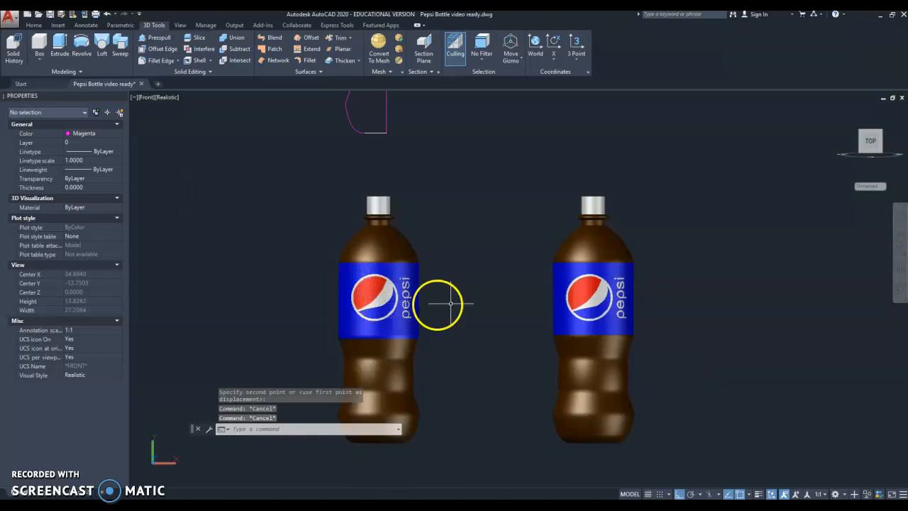
pyautogui.moveTo(490, 349); pyautogui.dragTo(483, 144, button='middle')
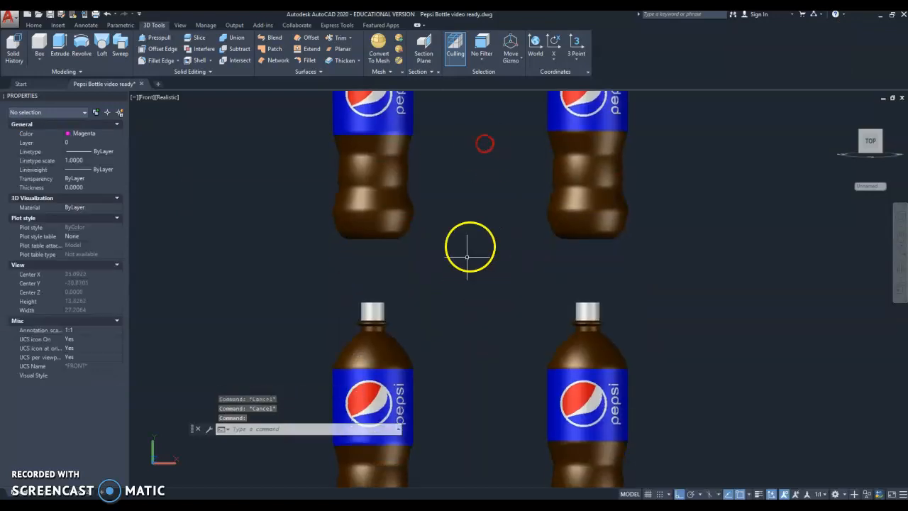
pyautogui.moveTo(464, 298); pyautogui.dragTo(470, 228, button='middle')
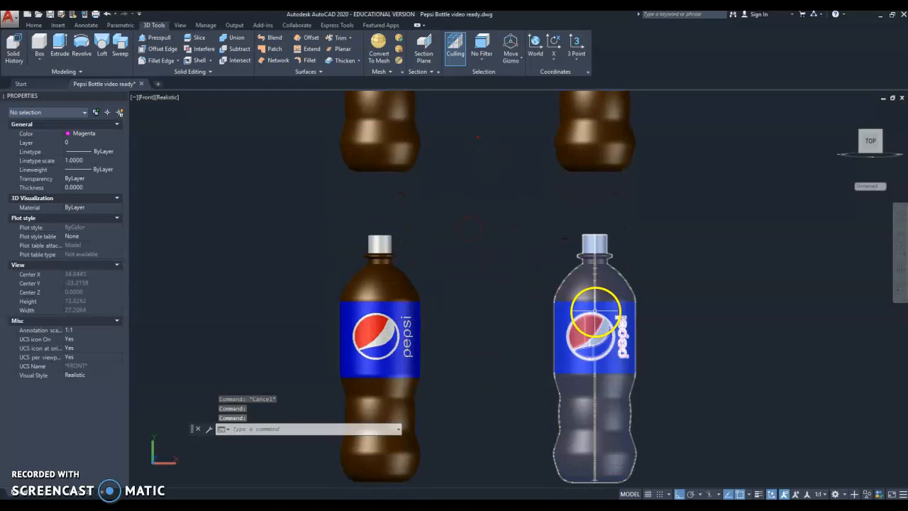
pyautogui.keyDown('shift'); pyautogui.moveTo(432, 229); pyautogui.dragTo(395, 281, button='middle'); pyautogui.keyUp('shift')
pyautogui.scroll(5, 391, 272)
pyautogui.moveTo(689, 272); pyautogui.dragTo(360, 263, button='middle')
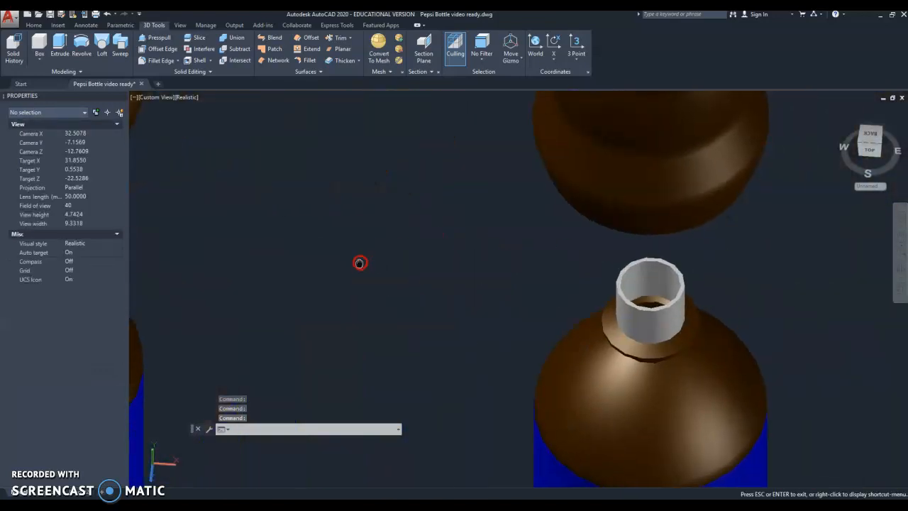
pyautogui.scroll(-3, 492, 292)
pyautogui.moveTo(427, 330); pyautogui.dragTo(511, 156, button='middle')
pyautogui.scroll(10, 340, 227)
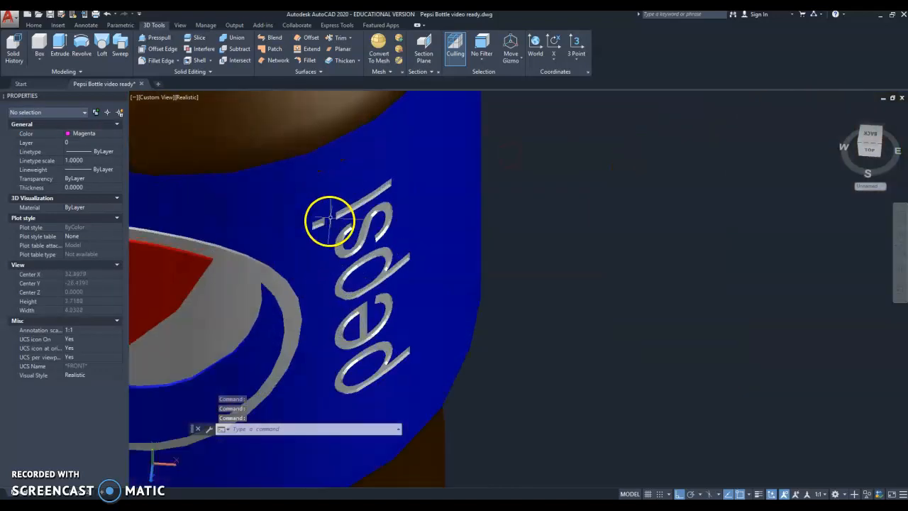
pyautogui.scroll(-8, 360, 211)
pyautogui.moveTo(524, 225); pyautogui.dragTo(296, 240, button='middle')
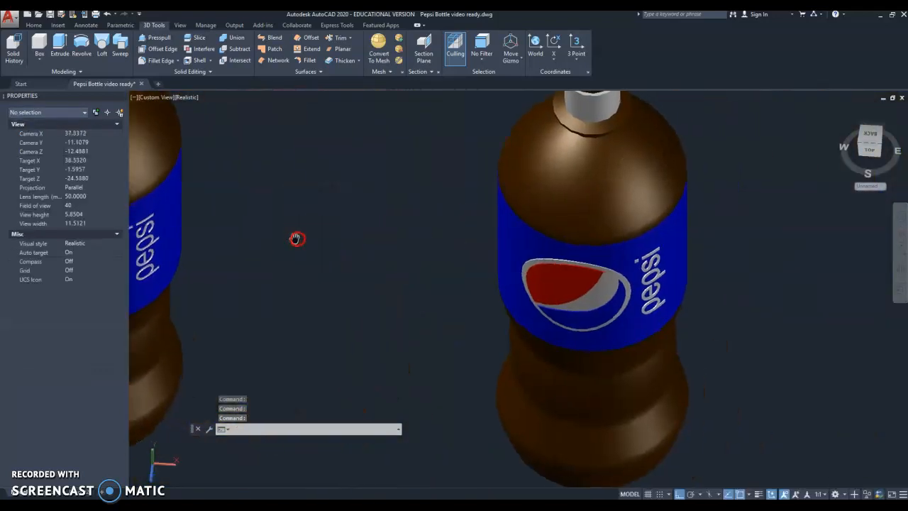
pyautogui.scroll(8, 628, 251)
pyautogui.scroll(-10, 751, 280)
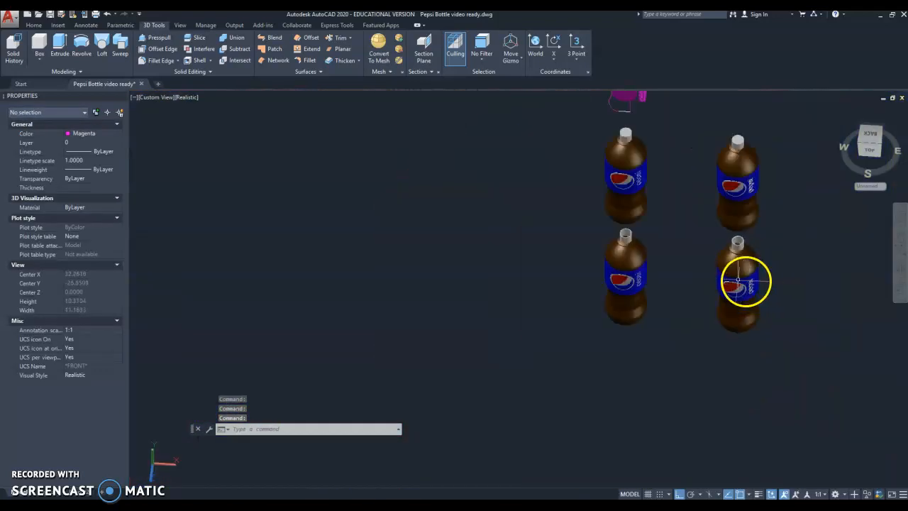
# Review the reference image, the profile sketch with its logo and text extrusions, and the four finished bottles from the front
pyautogui.moveTo(691, 274); pyautogui.dragTo(758, 235, button='middle')
pyautogui.scroll(-7, 738, 245)
pyautogui.moveTo(711, 254); pyautogui.dragTo(614, 251, button='middle')
pyautogui.scroll(6, 665, 221)
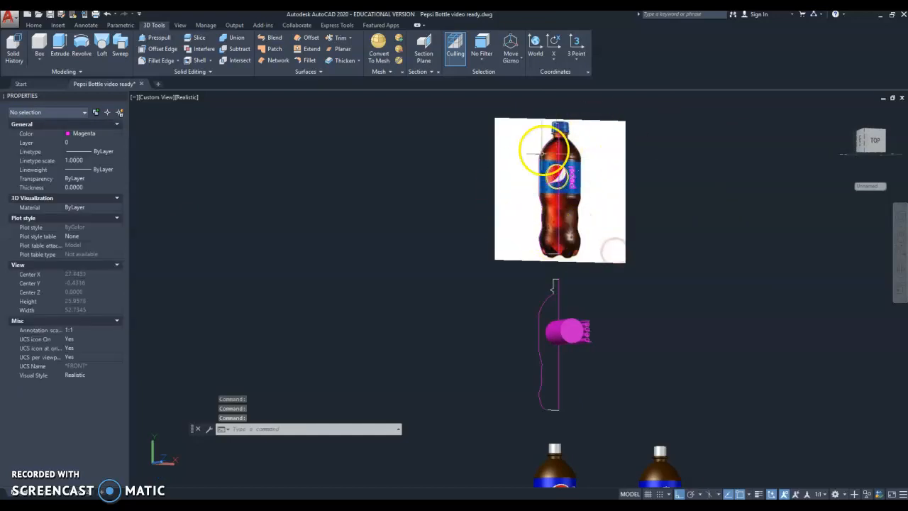
pyautogui.scroll(2, 625, 359)
pyautogui.keyDown('shift'); pyautogui.moveTo(620, 359); pyautogui.dragTo(618, 359, button='middle'); pyautogui.keyUp('shift')
pyautogui.keyDown('shift'); pyautogui.moveTo(554, 405); pyautogui.dragTo(519, 264, button='middle'); pyautogui.keyUp('shift')
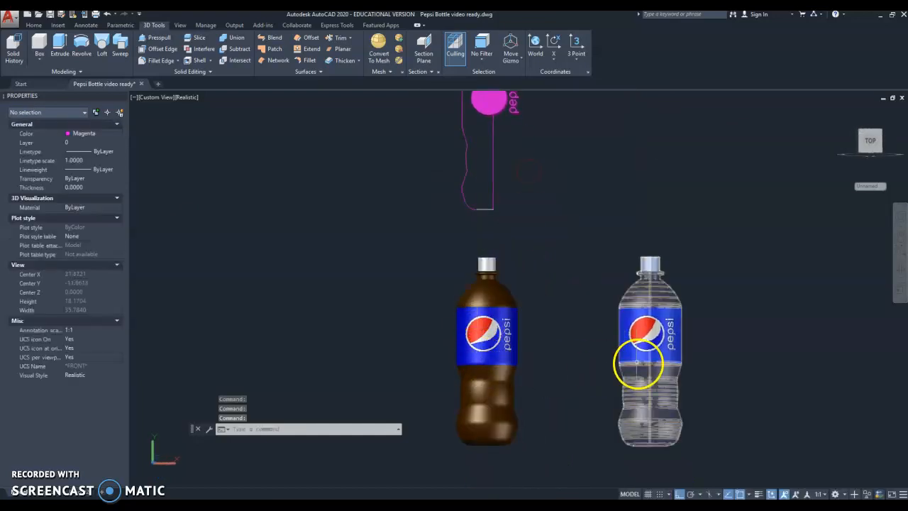
pyautogui.moveTo(550, 397); pyautogui.dragTo(561, 272, button='middle')
pyautogui.scroll(-4, 572, 334)
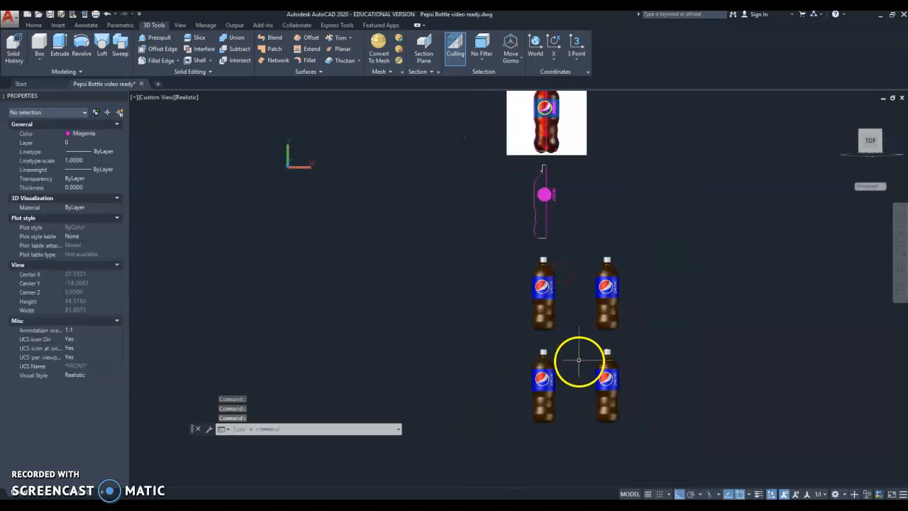
pyautogui.moveTo(579, 361); pyautogui.dragTo(568, 397, button='middle')
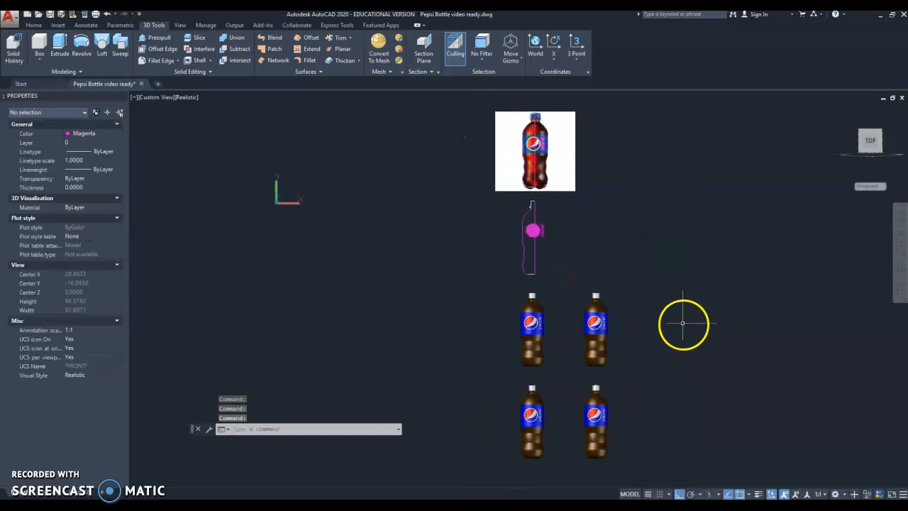